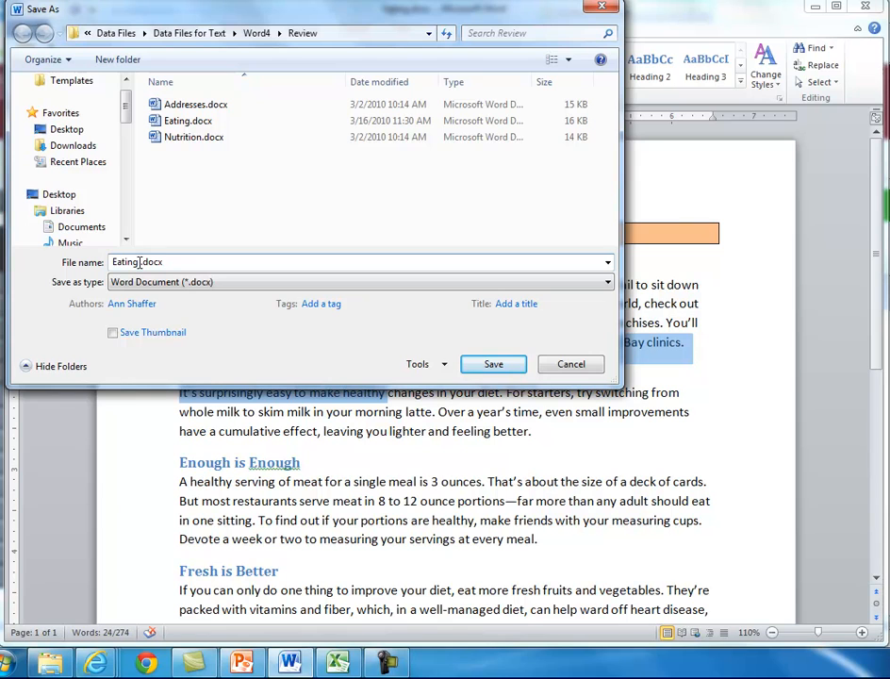
Save a copy of the document under the file name Eating Well.docx.
{"action": "type", "text": "Well"}
{"action": "left_click", "coordinate": [496, 366]}
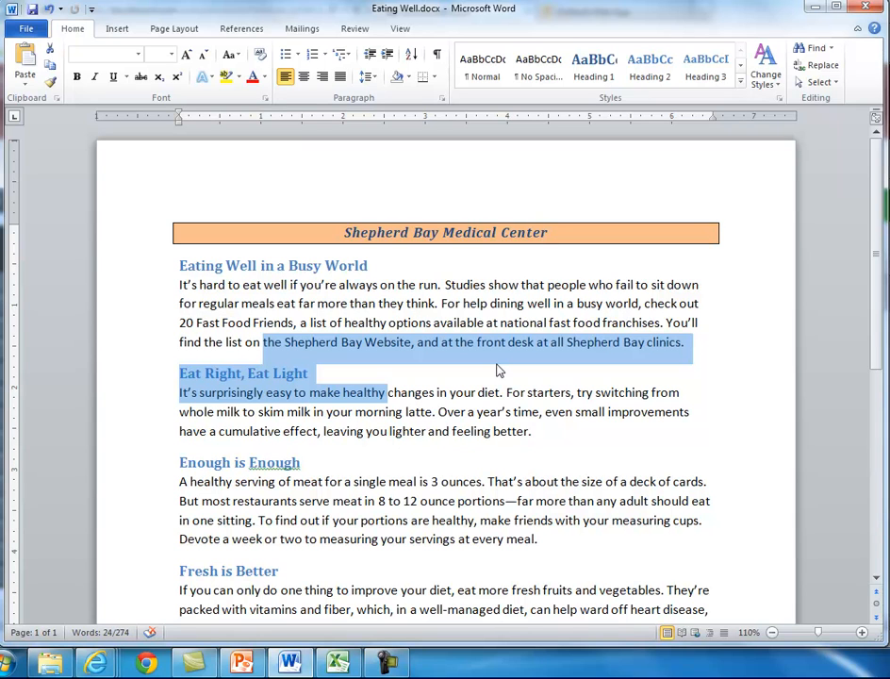
Find the STUDENT NAME placeholder by searching for "Stude" and replace it with the nutritionist's full name.
{"action": "left_click", "coordinate": [830, 52]}
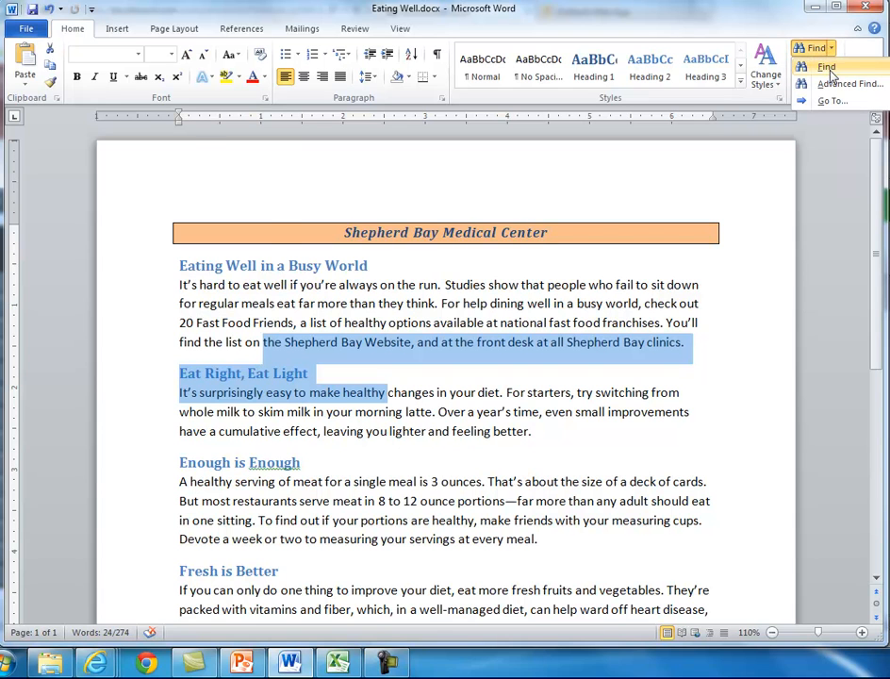
{"action": "left_click", "coordinate": [823, 66]}
{"action": "type", "text": "S"}
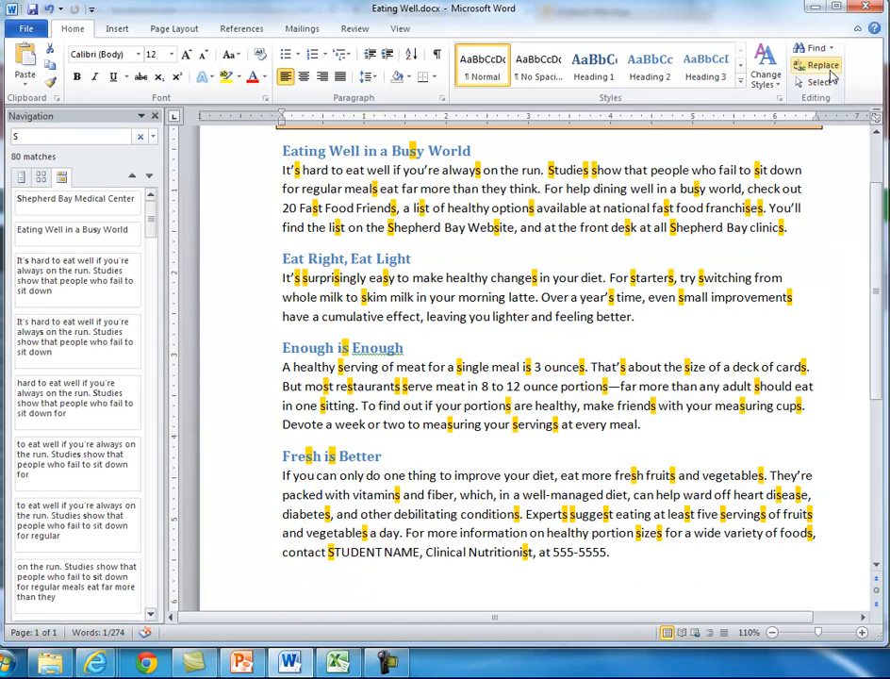
{"action": "type", "text": "tude"}
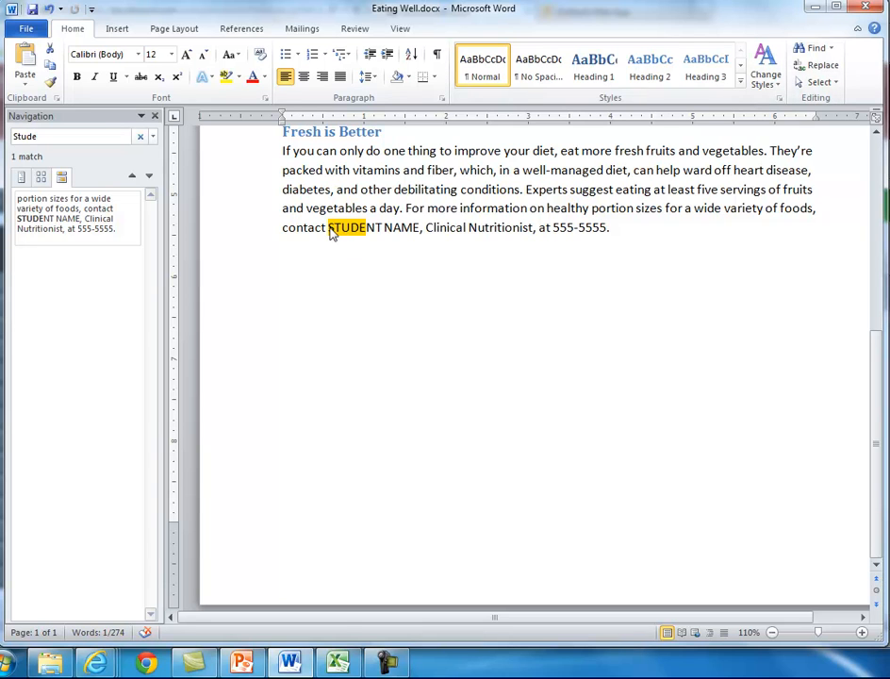
{"action": "double_click", "coordinate": [332, 234]}
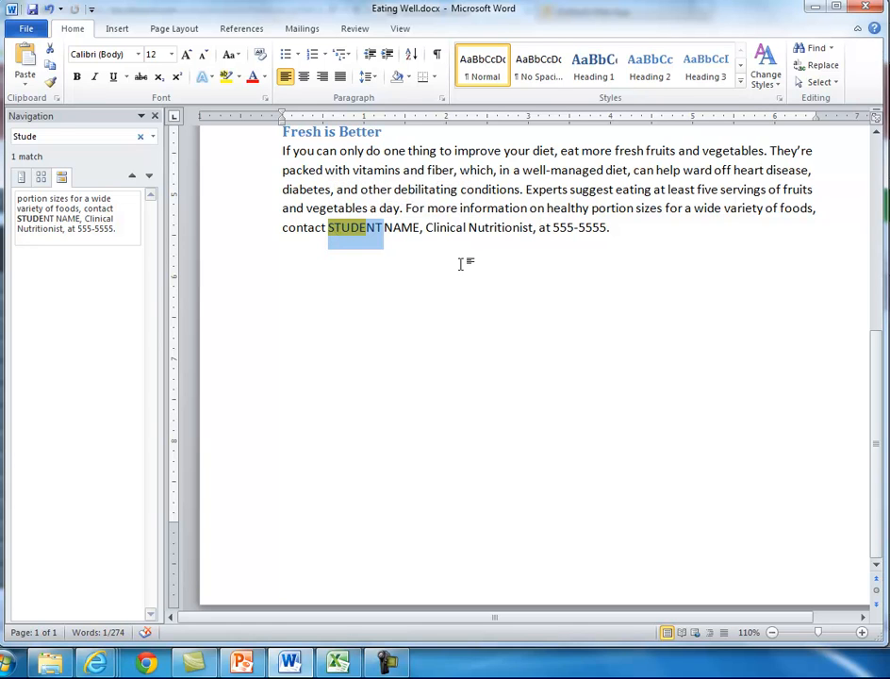
{"action": "left_click", "coordinate": [420, 234], "text": "shift"}
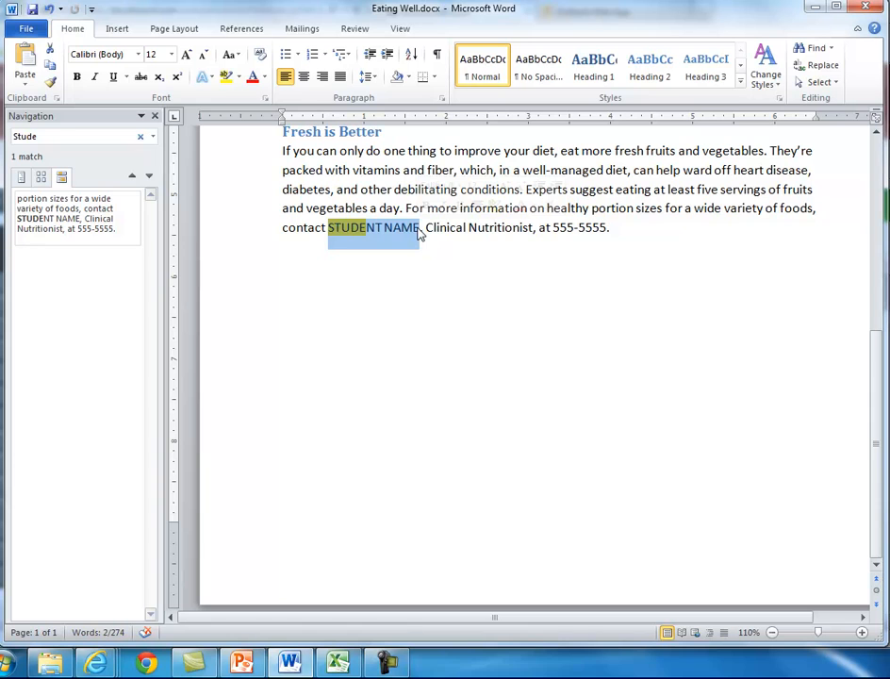
{"action": "type", "text": "Karm"}
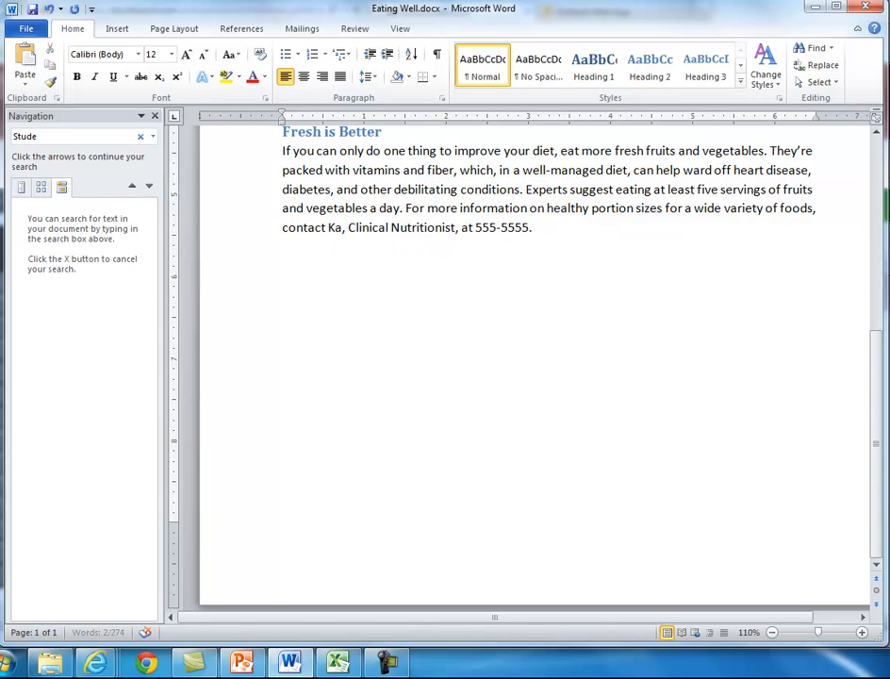
{"action": "type", "text": "a "}
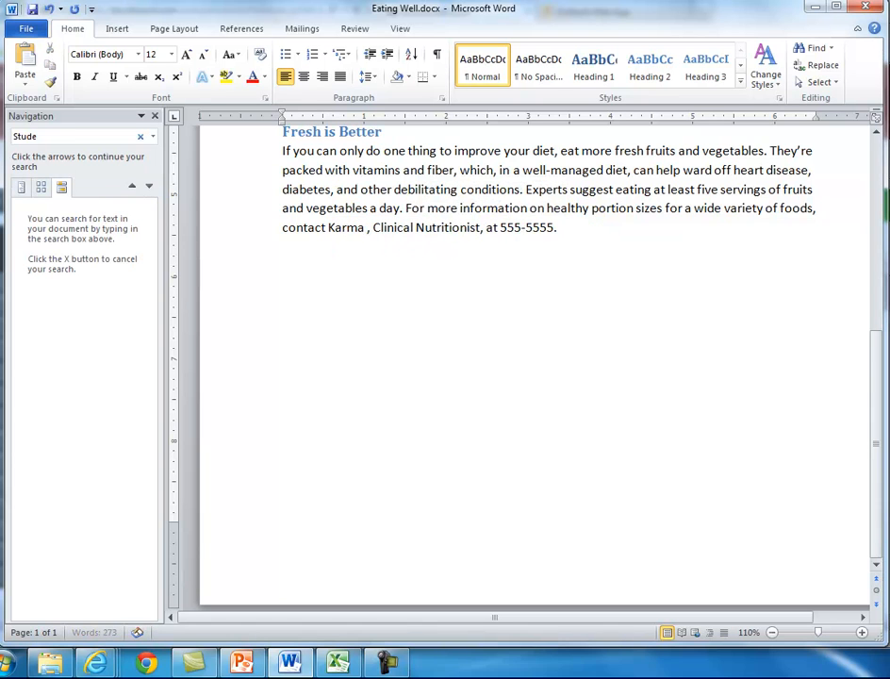
{"action": "type", "text": "Sherif"}
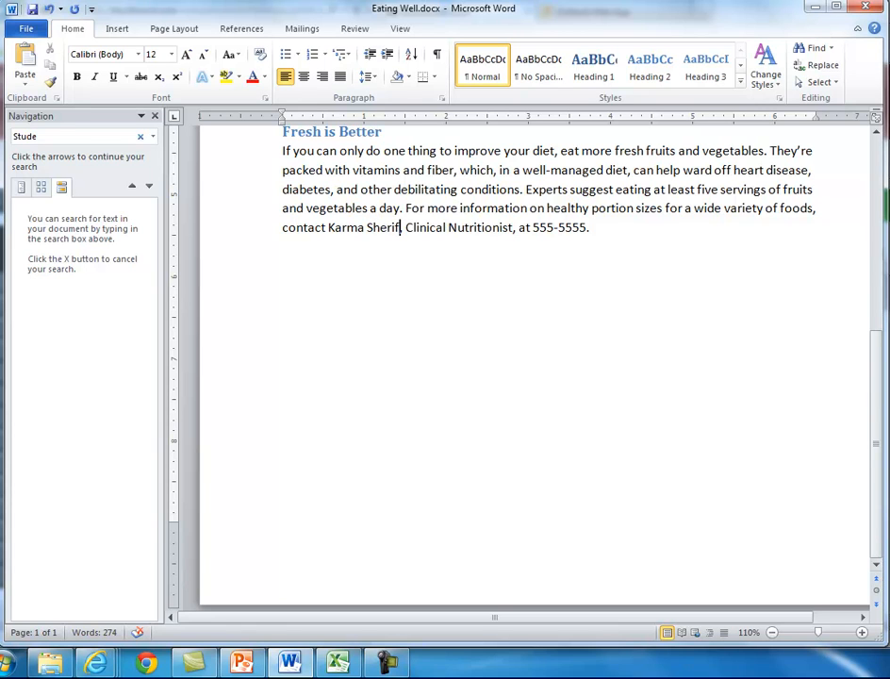
{"action": "type", "text": ","}
Format all text from the heading "Eating Well in a Busy World" through the end of the document in two columns.
{"action": "scroll", "coordinate": [874, 303], "scroll_direction": "up", "scroll_amount": 8}
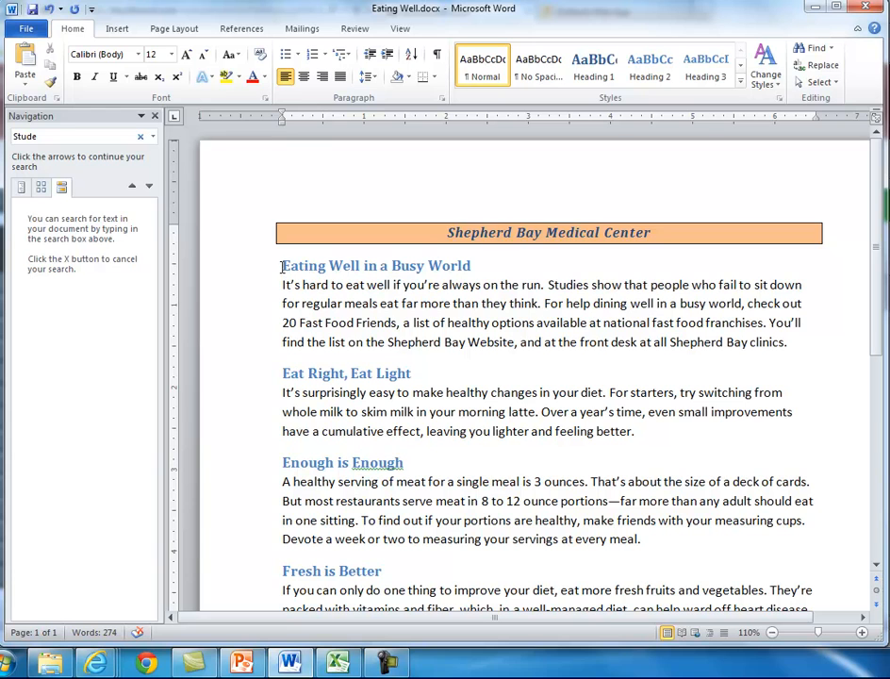
{"action": "left_click_drag", "start_coordinate": [281, 265], "coordinate": [663, 551]}
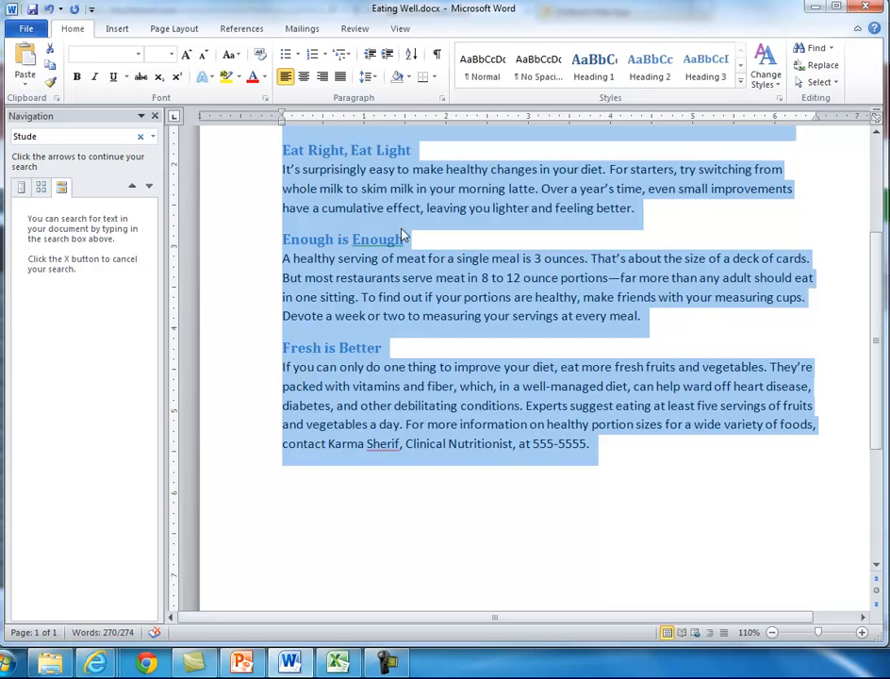
{"action": "left_click", "coordinate": [170, 29]}
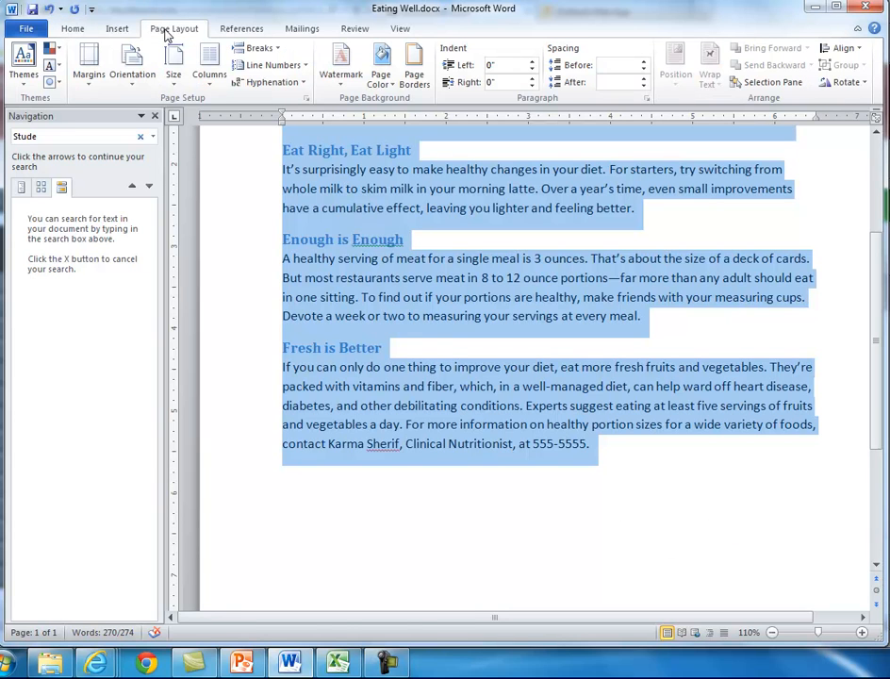
{"action": "left_click", "coordinate": [211, 75]}
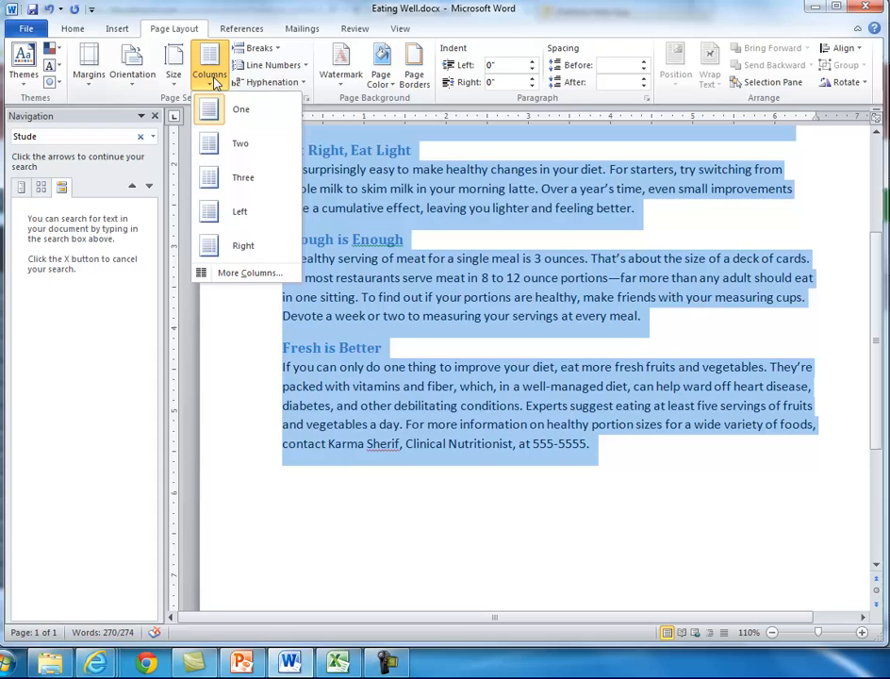
{"action": "left_click", "coordinate": [242, 145]}
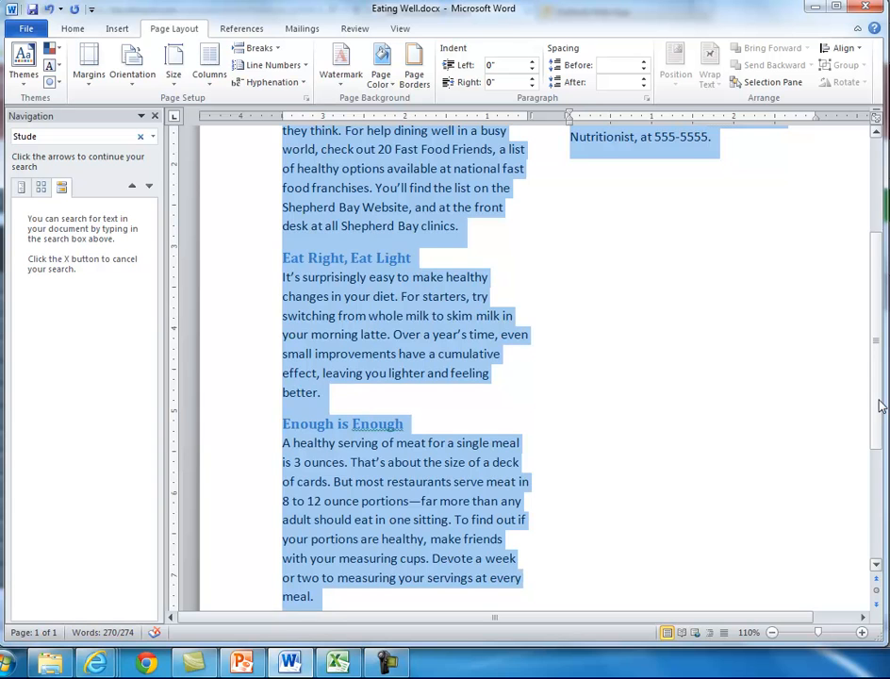
Apply a Dropped-style drop cap to the body paragraphs under all four headings at once.
{"action": "left_click_drag", "start_coordinate": [879, 405], "coordinate": [877, 327]}
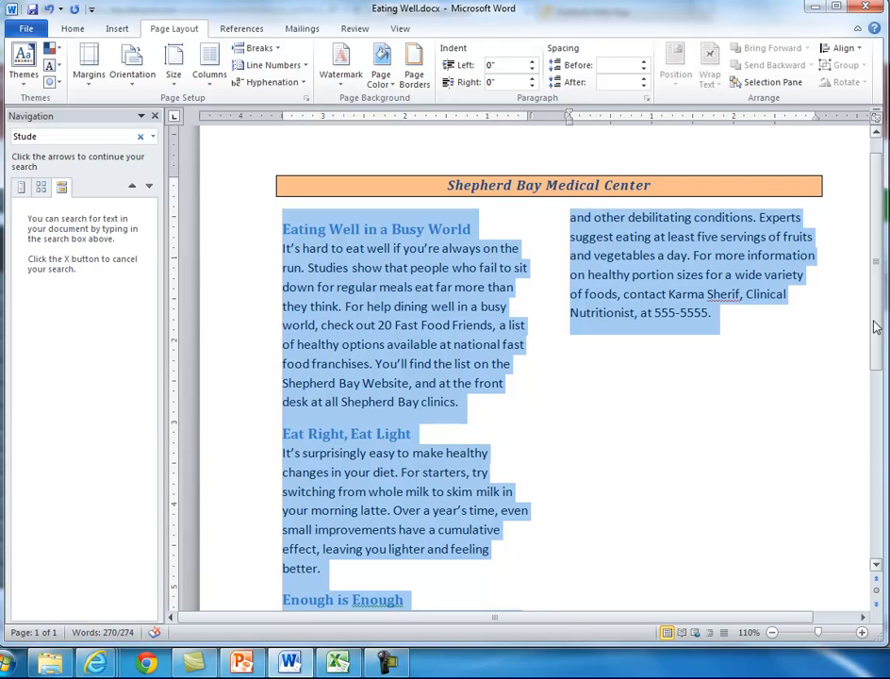
{"action": "left_click_drag", "start_coordinate": [876, 327], "coordinate": [876, 351]}
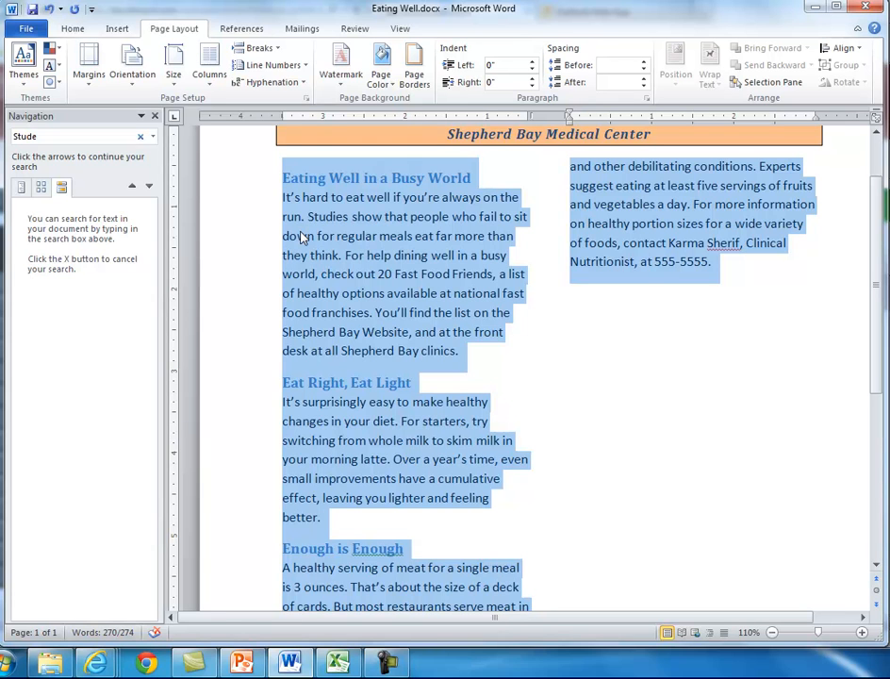
{"action": "left_click", "coordinate": [283, 199]}
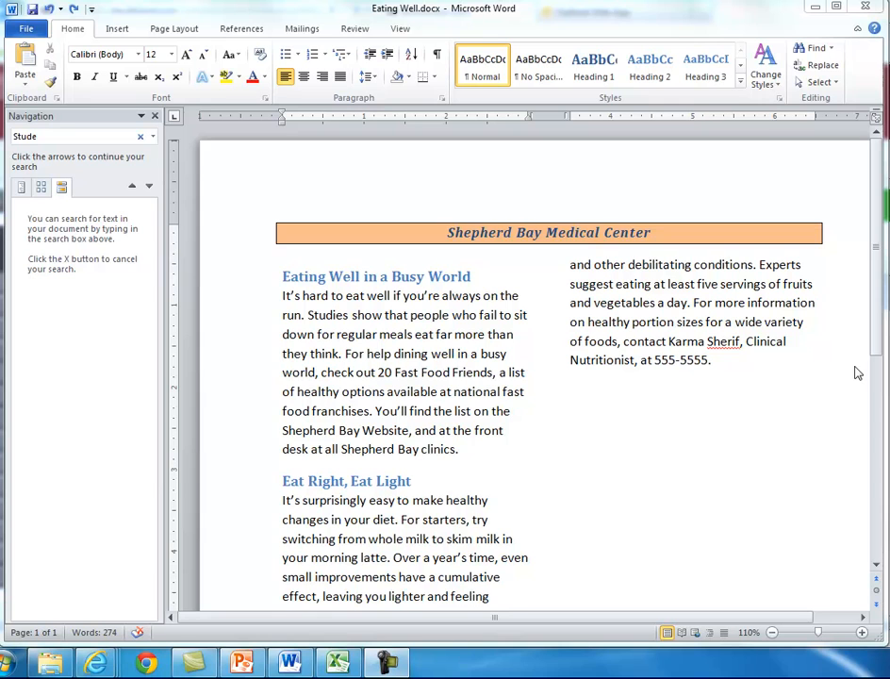
{"action": "left_click", "coordinate": [117, 29]}
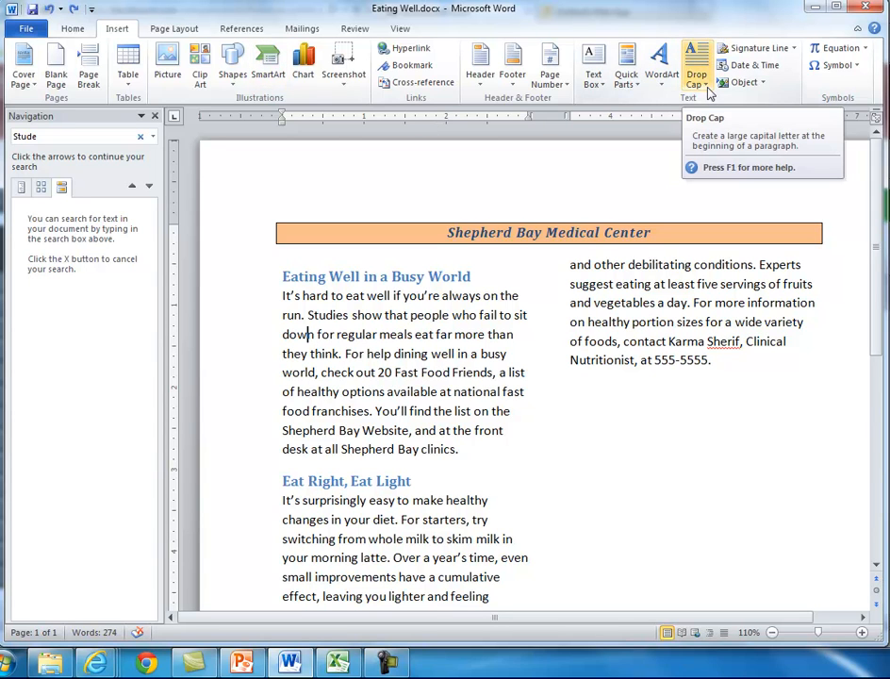
{"action": "left_click", "coordinate": [281, 296]}
{"action": "left_click_drag", "start_coordinate": [281, 296], "coordinate": [478, 449]}
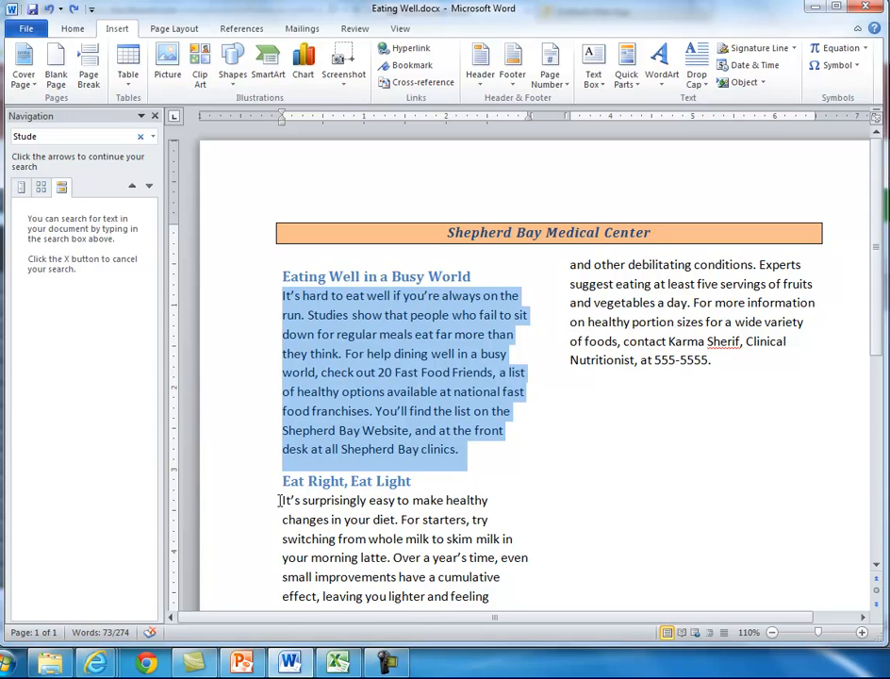
{"action": "left_click_drag", "start_coordinate": [280, 501], "coordinate": [483, 537]}
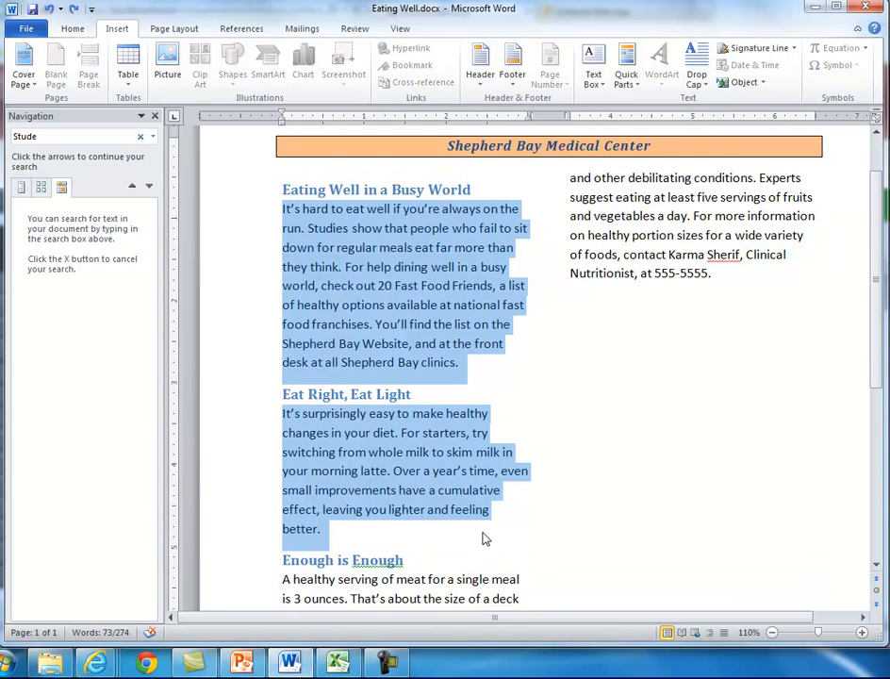
{"action": "left_click_drag", "start_coordinate": [280, 579], "coordinate": [447, 520]}
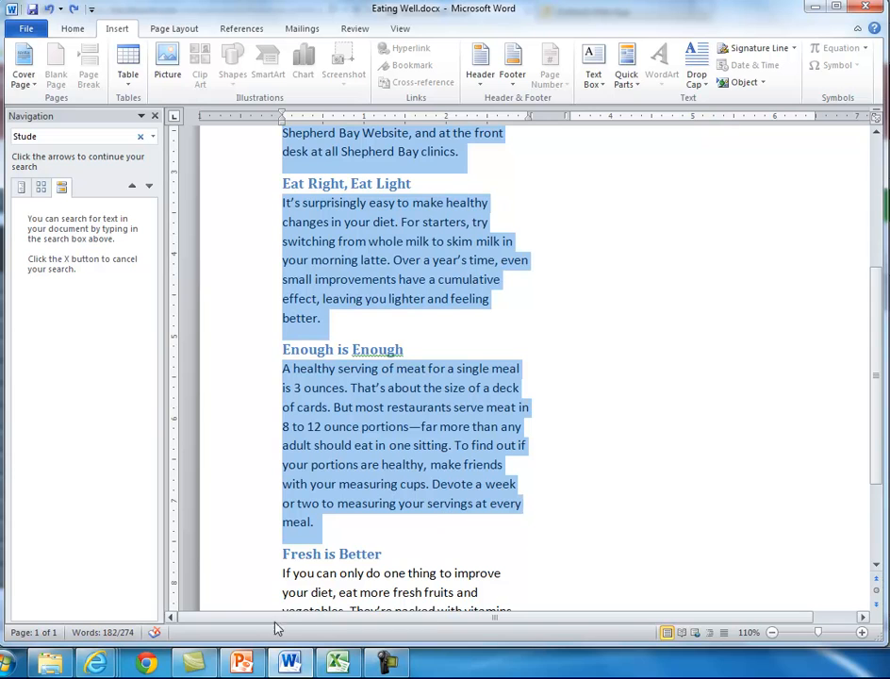
{"action": "left_click_drag", "start_coordinate": [280, 572], "coordinate": [531, 499]}
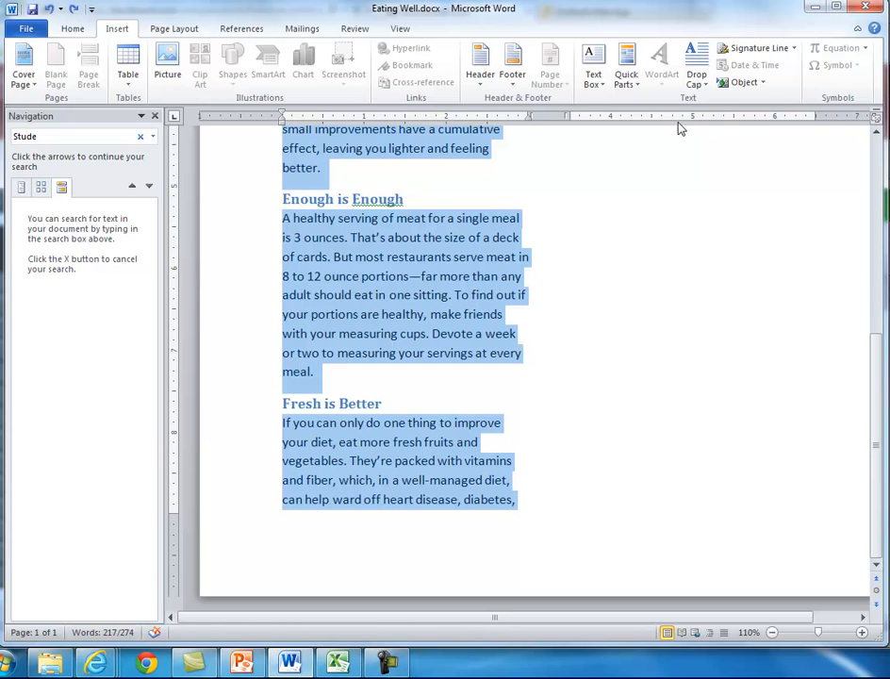
{"action": "left_click", "coordinate": [695, 53]}
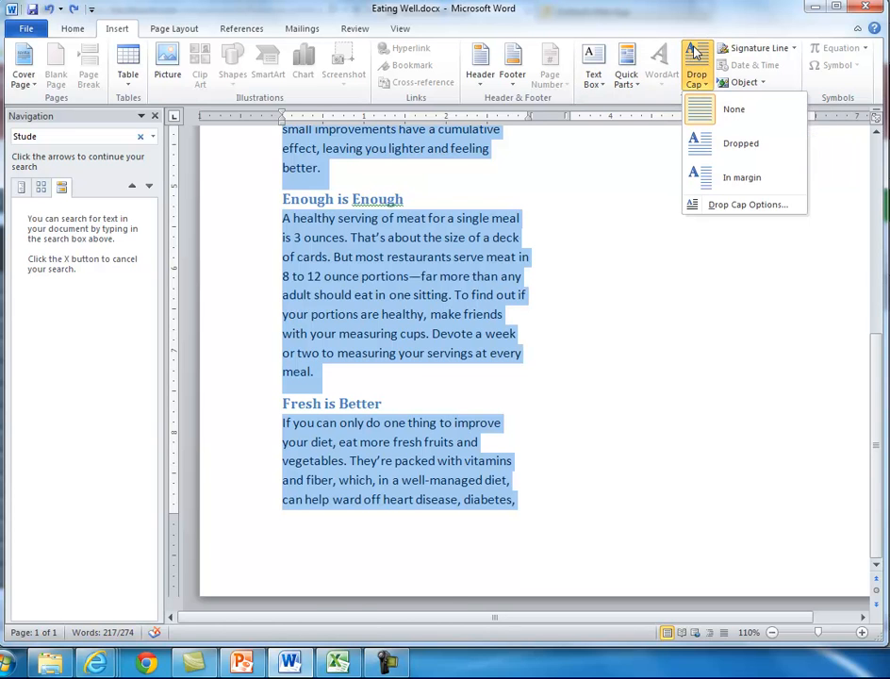
{"action": "left_click", "coordinate": [724, 143]}
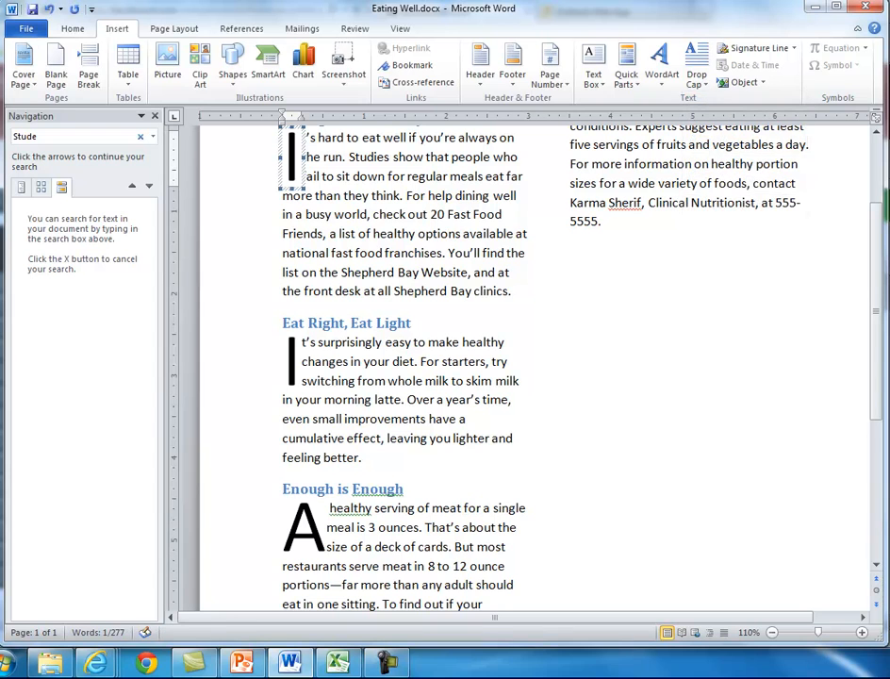
Insert the Registered special character (®) directly after "20 Fast Food Friends" in the first body paragraph.
{"action": "mouse_move", "coordinate": [872, 298]}
{"action": "left_mouse_down"}
{"action": "mouse_move", "coordinate": [875, 262]}
{"action": "mouse_move", "coordinate": [878, 278]}
{"action": "left_mouse_up"}
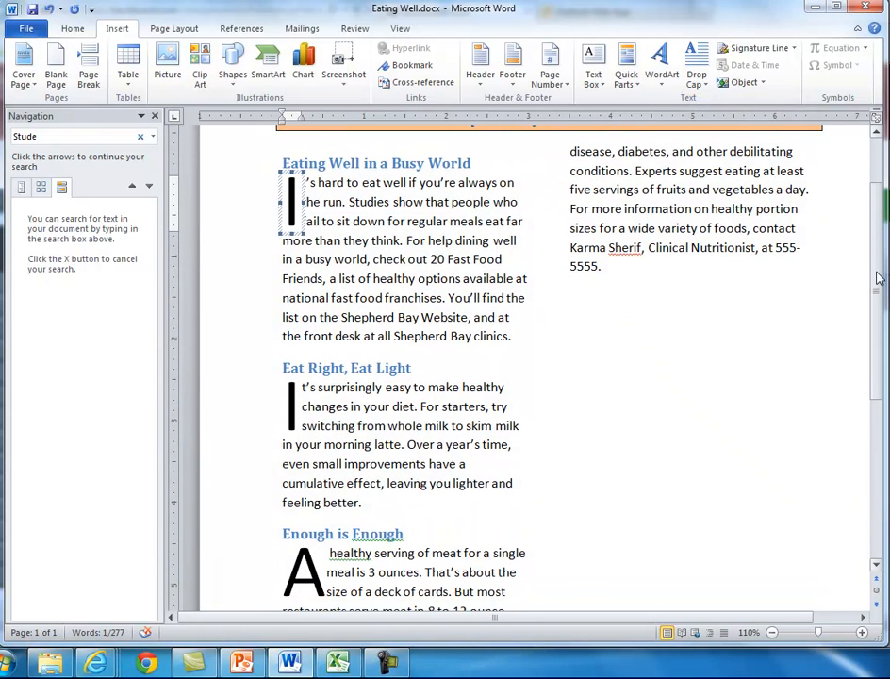
{"action": "mouse_move", "coordinate": [878, 278]}
{"action": "left_mouse_down"}
{"action": "mouse_move", "coordinate": [876, 408]}
{"action": "mouse_move", "coordinate": [877, 256]}
{"action": "left_mouse_up"}
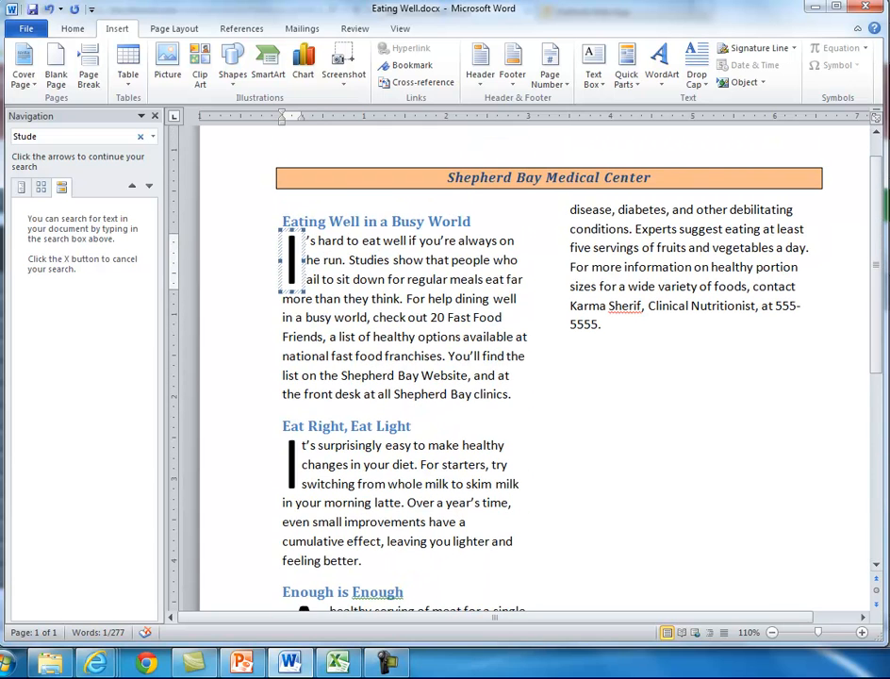
{"action": "key", "text": "F10"}
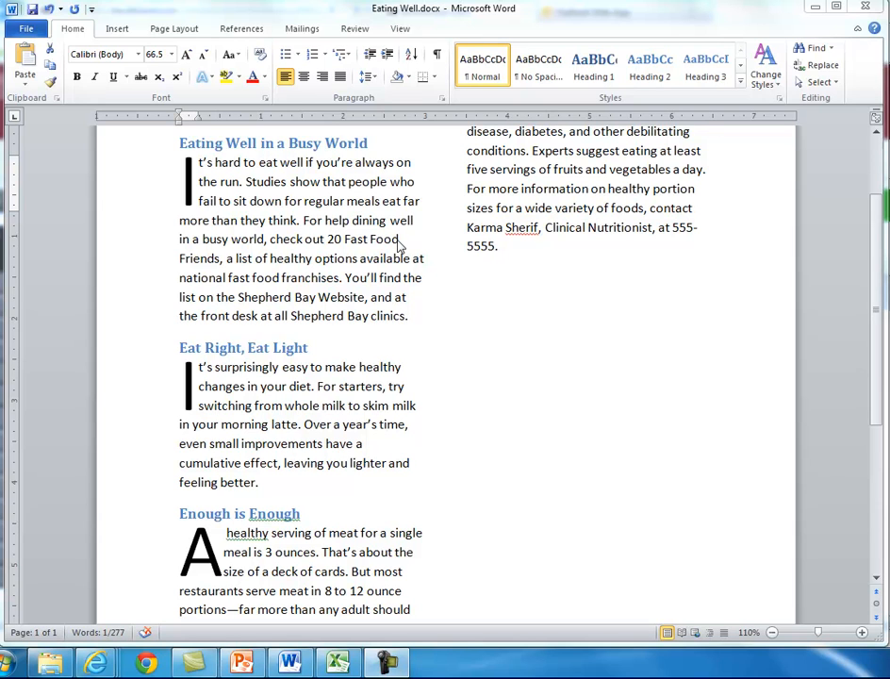
{"action": "left_click", "coordinate": [221, 260]}
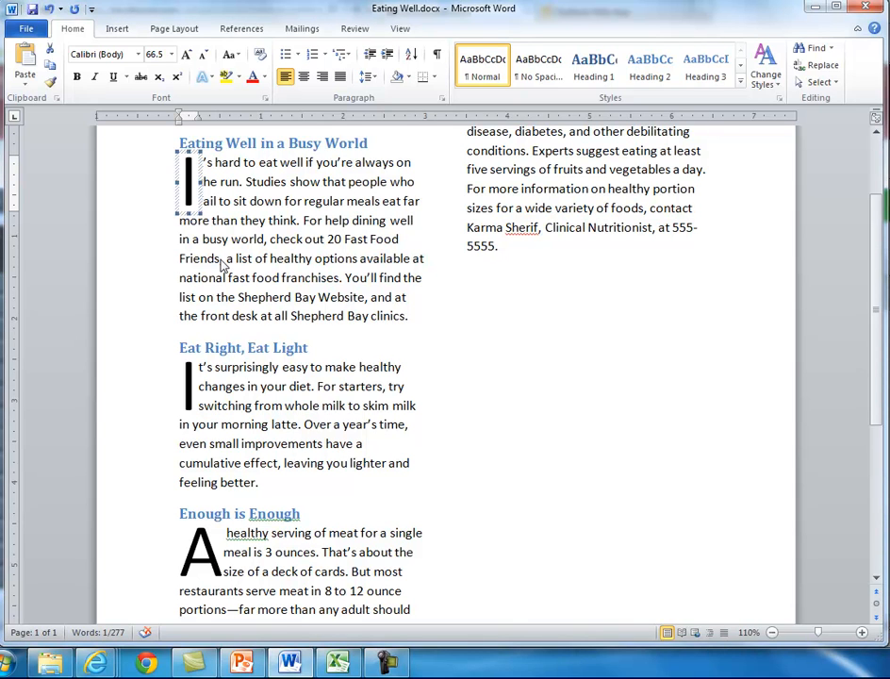
{"action": "left_click", "coordinate": [220, 261]}
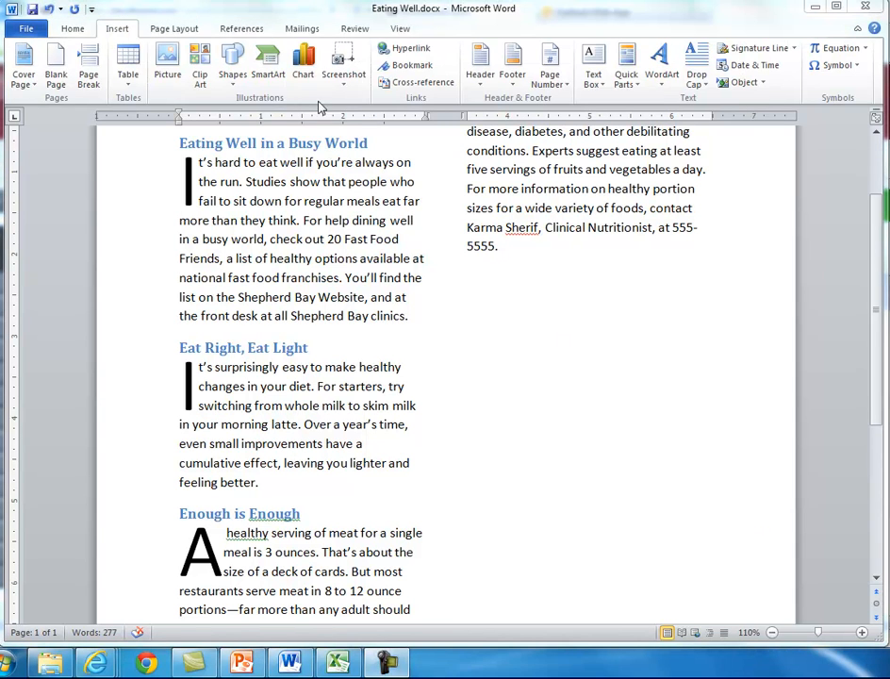
{"action": "left_click", "coordinate": [856, 66]}
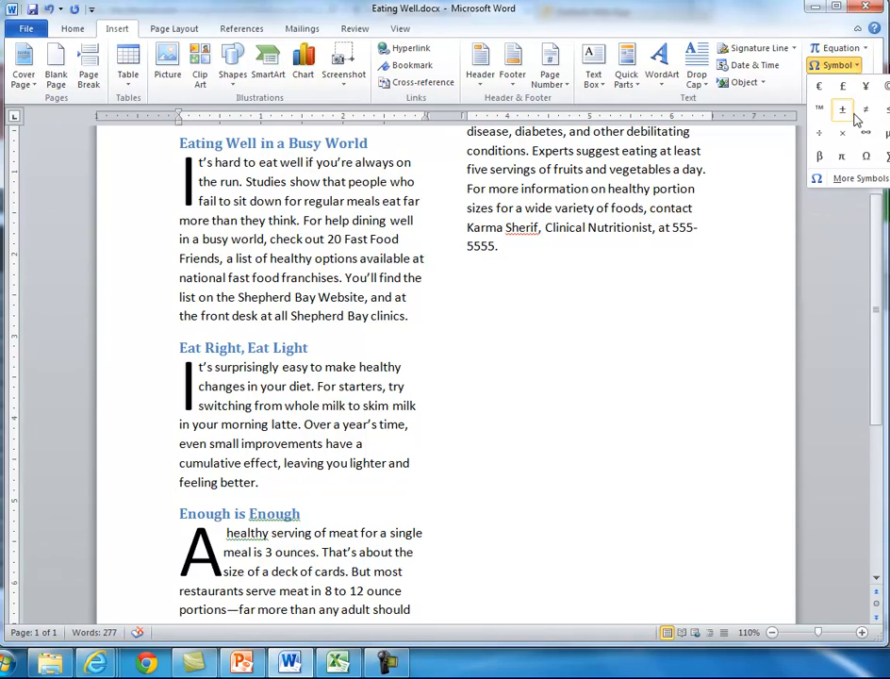
{"action": "left_click", "coordinate": [864, 181]}
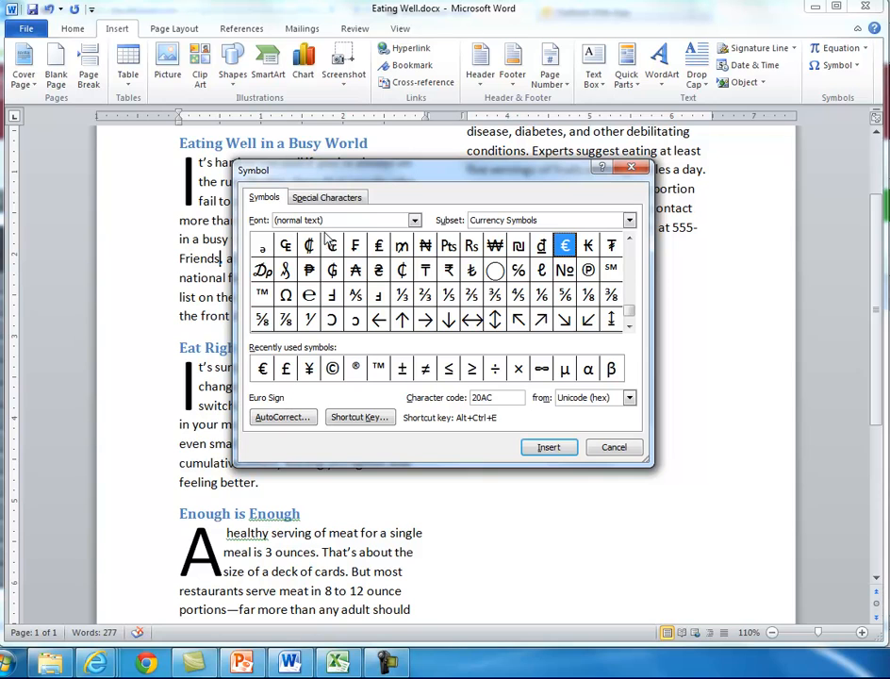
{"action": "left_click", "coordinate": [325, 198]}
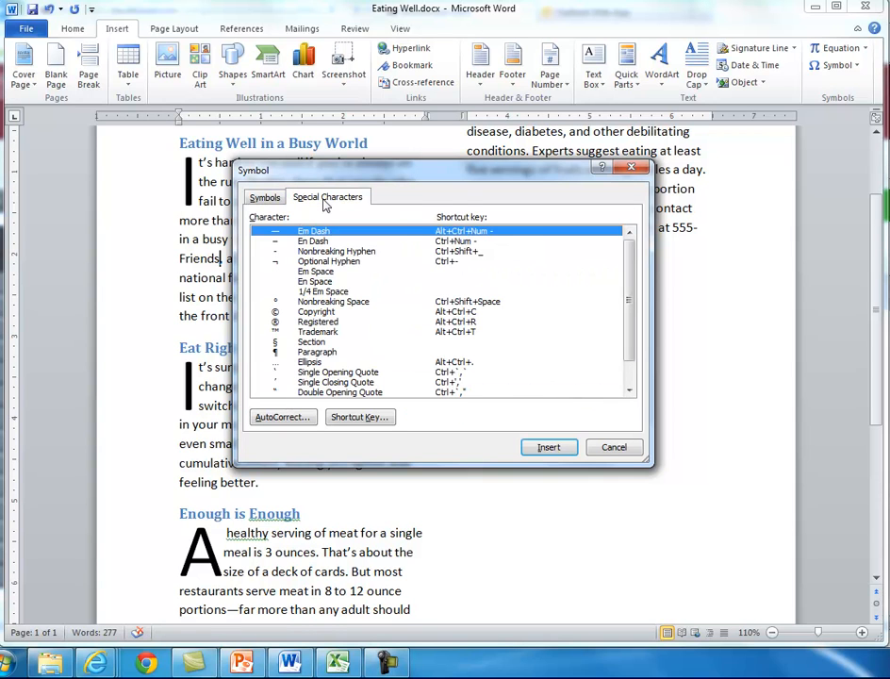
{"action": "left_click", "coordinate": [304, 323]}
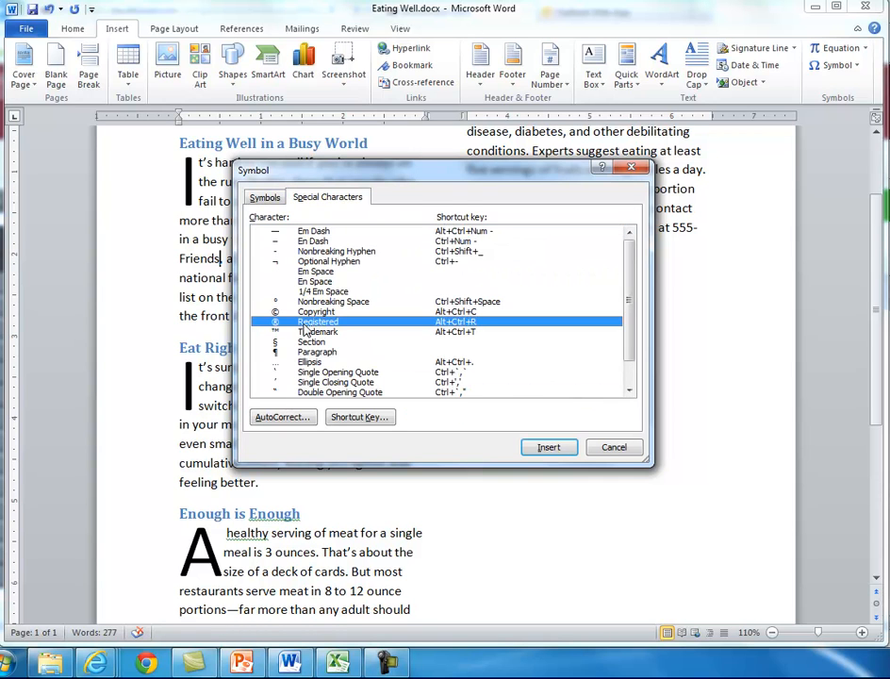
{"action": "double_click", "coordinate": [303, 322]}
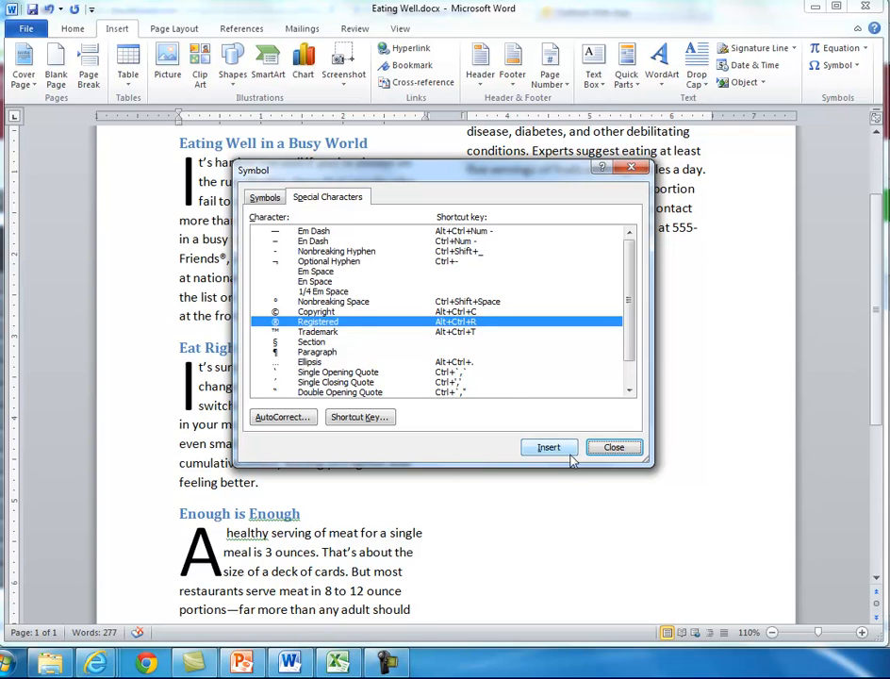
{"action": "left_click", "coordinate": [614, 449]}
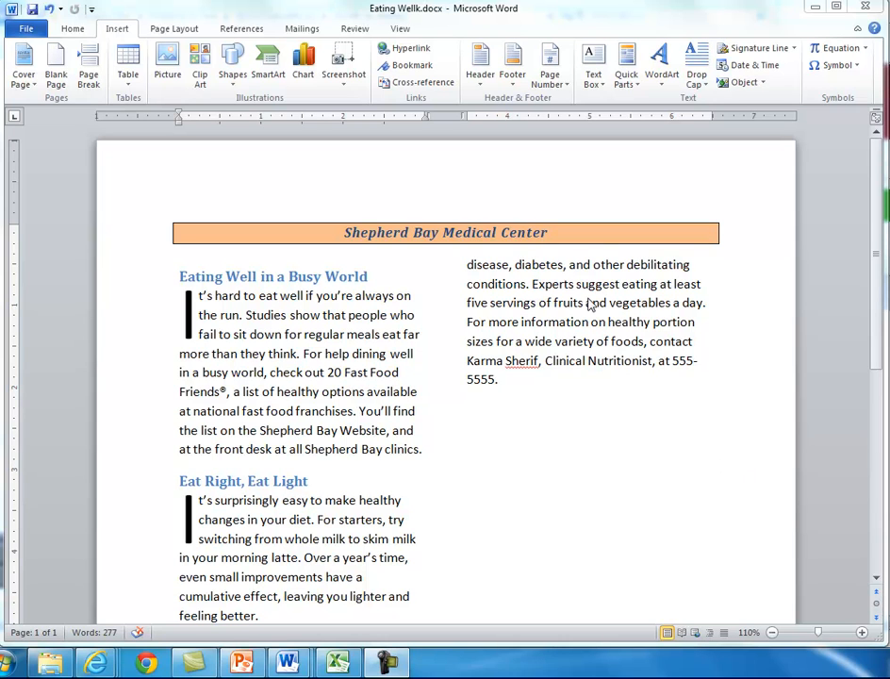
Insert WordArt reading "Healthy Food" in the page header, using the glossy red style from the last row of the gallery.
{"action": "double_click", "coordinate": [313, 176]}
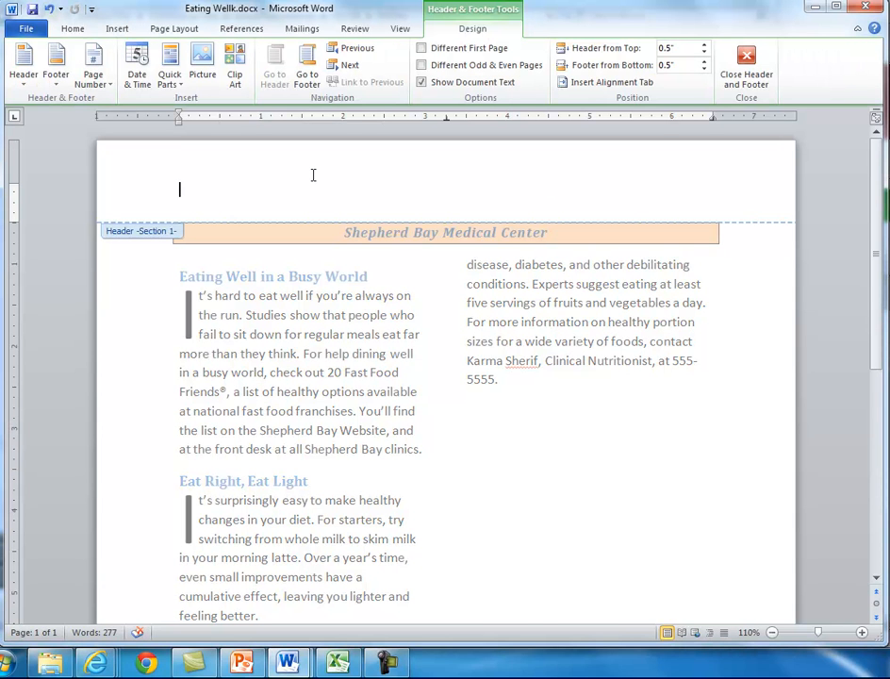
{"action": "left_click", "coordinate": [119, 30]}
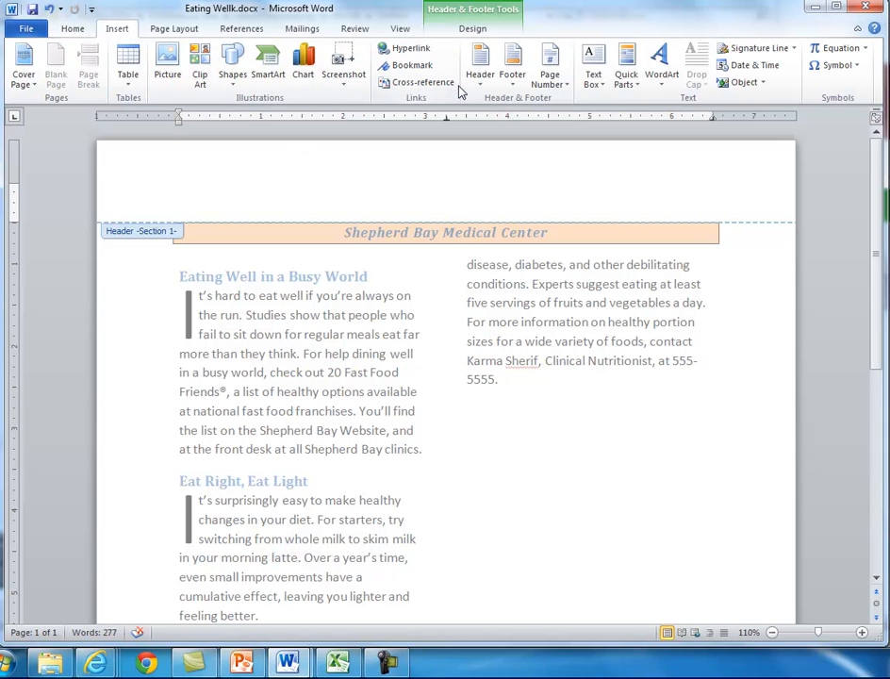
{"action": "left_click", "coordinate": [663, 76]}
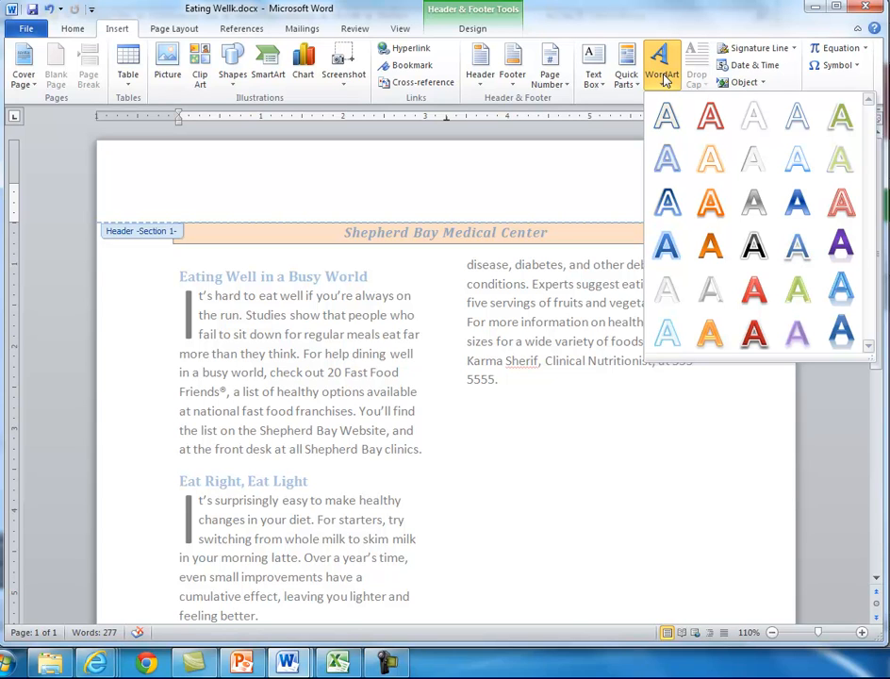
{"action": "left_click", "coordinate": [754, 345]}
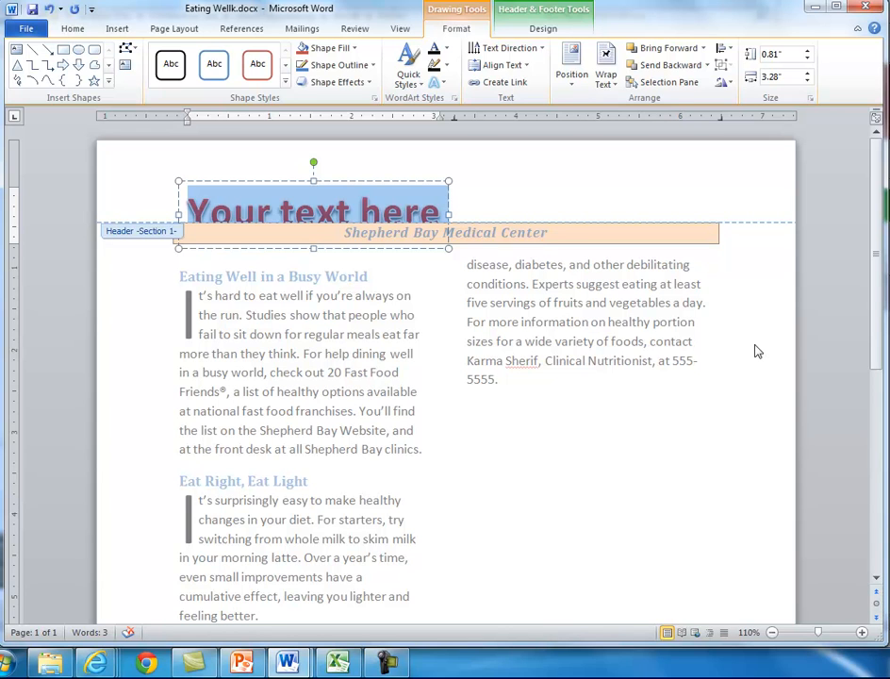
{"action": "type", "text": "H"}
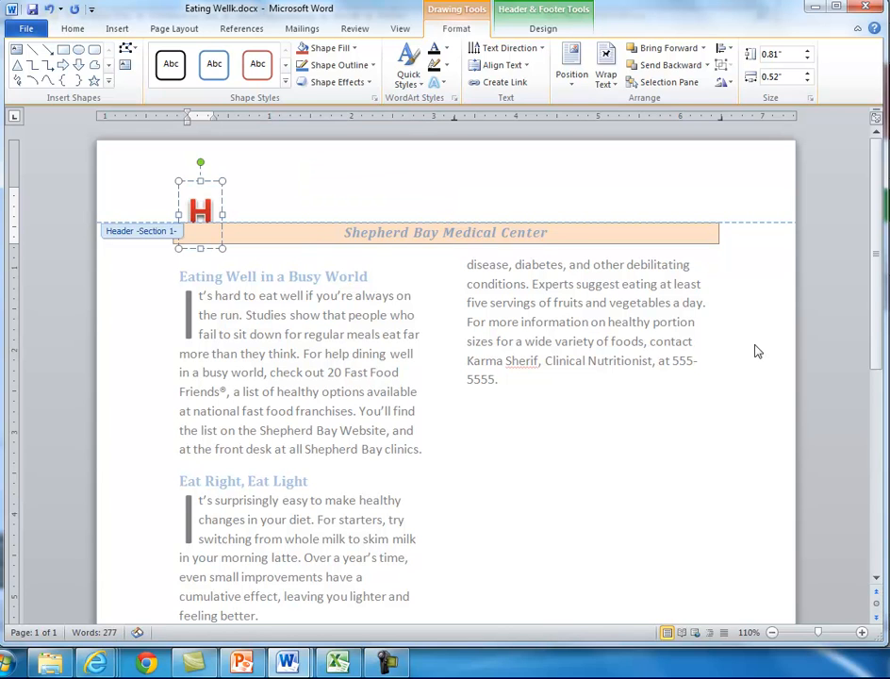
{"action": "type", "text": "ealth"}
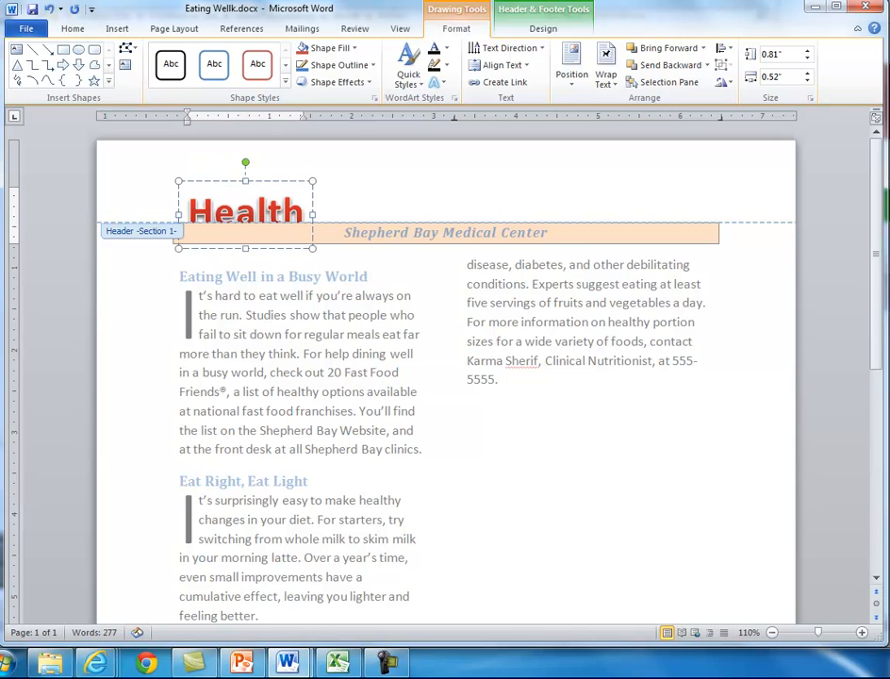
{"action": "type", "text": "y"}
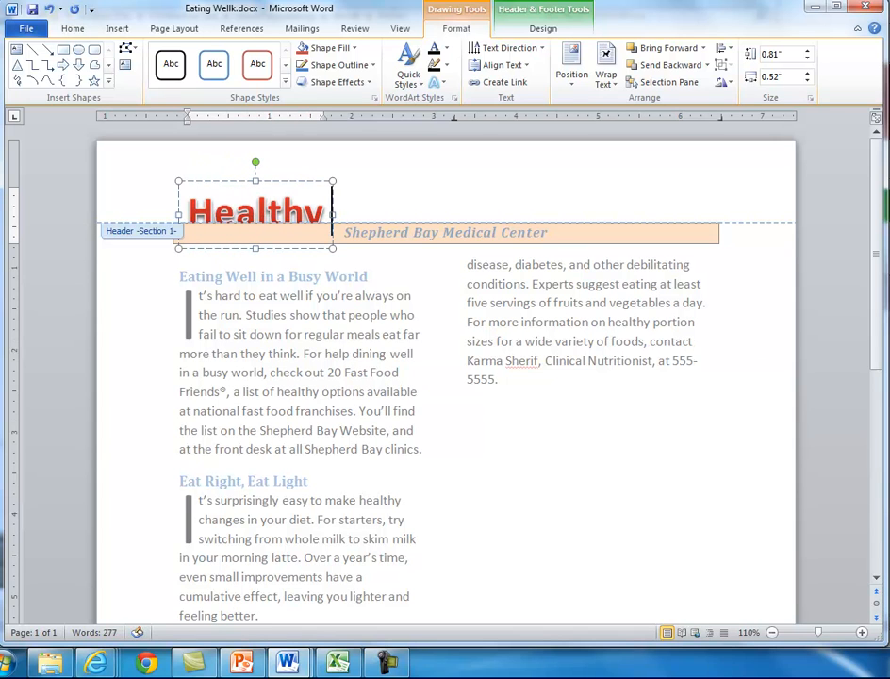
{"action": "type", "text": " Food"}
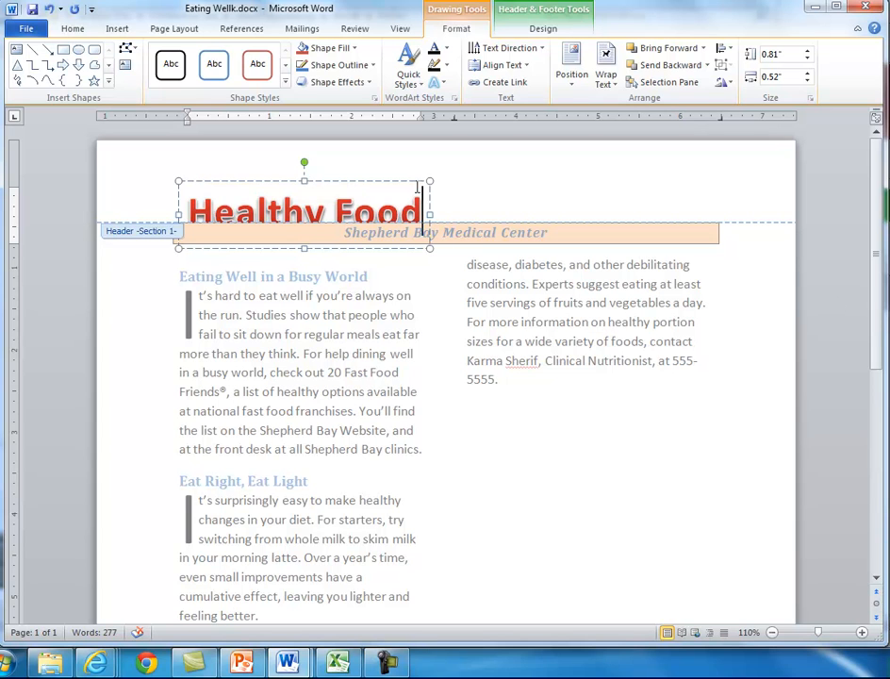
Set the font size of the "Healthy Food" WordArt to 48.
{"action": "left_click", "coordinate": [543, 29]}
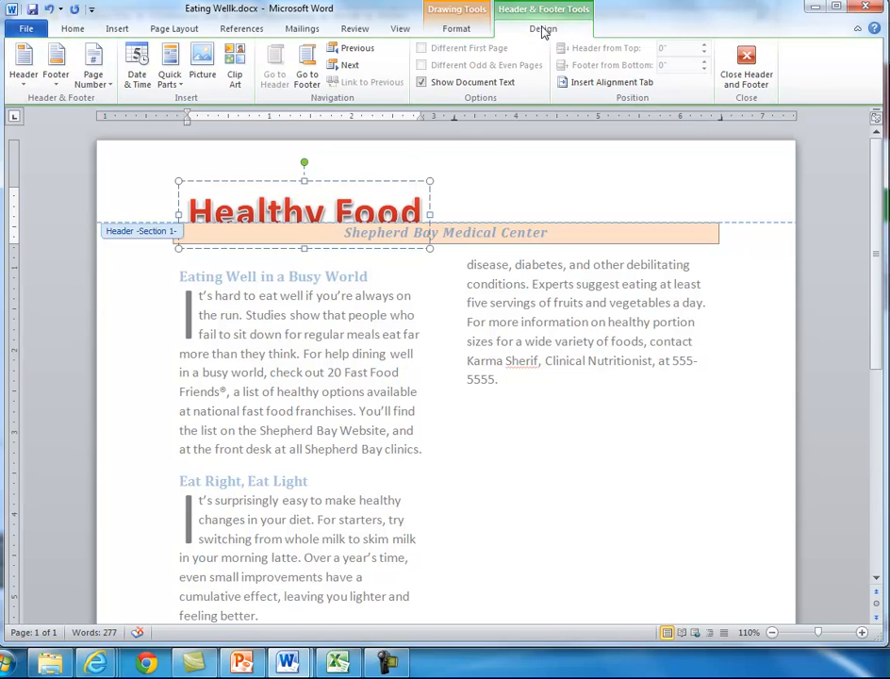
{"action": "left_click", "coordinate": [429, 203]}
{"action": "right_click", "coordinate": [428, 203]}
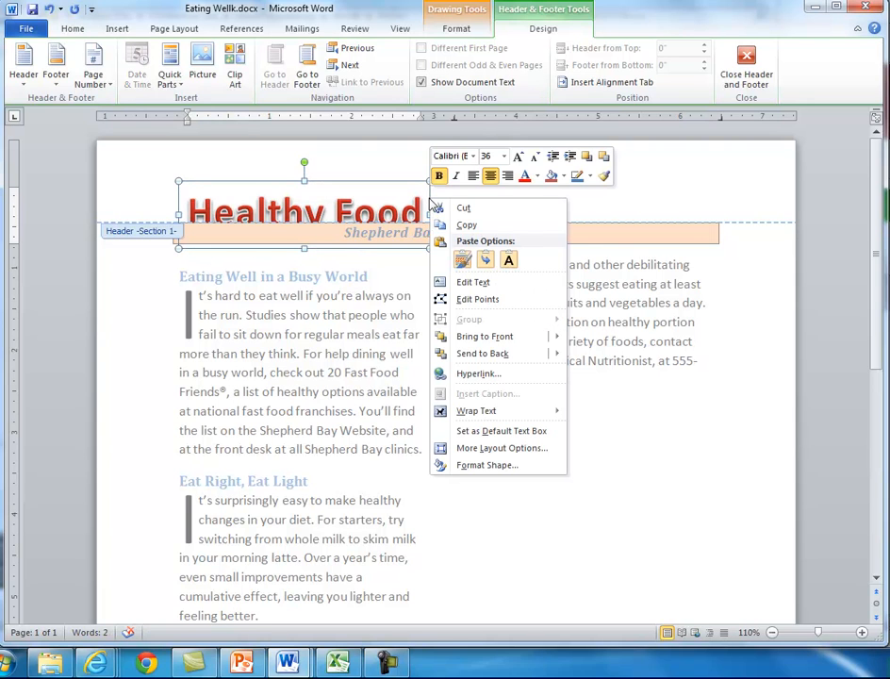
{"action": "left_click", "coordinate": [504, 157]}
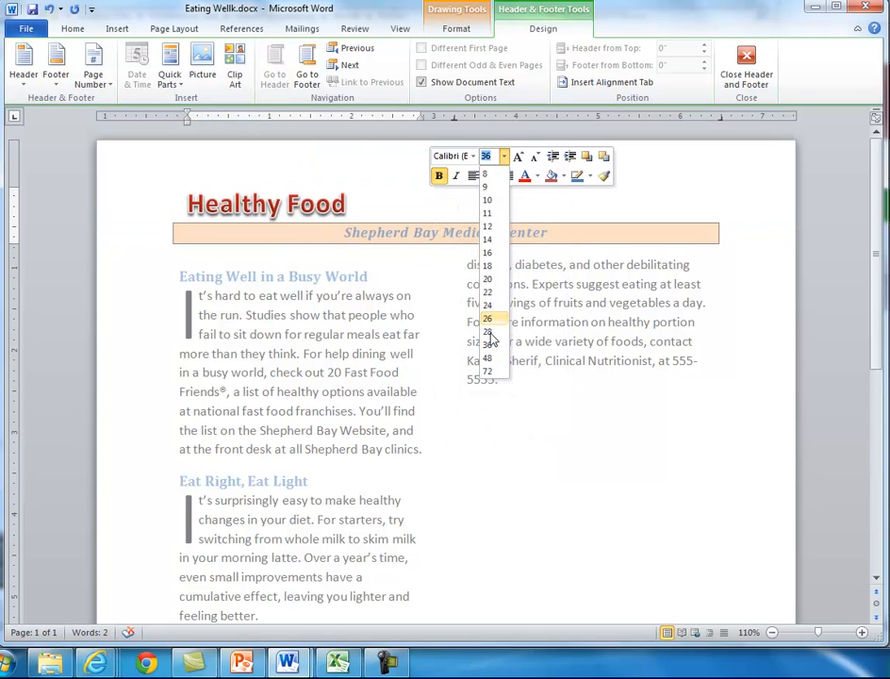
{"action": "left_click", "coordinate": [490, 359]}
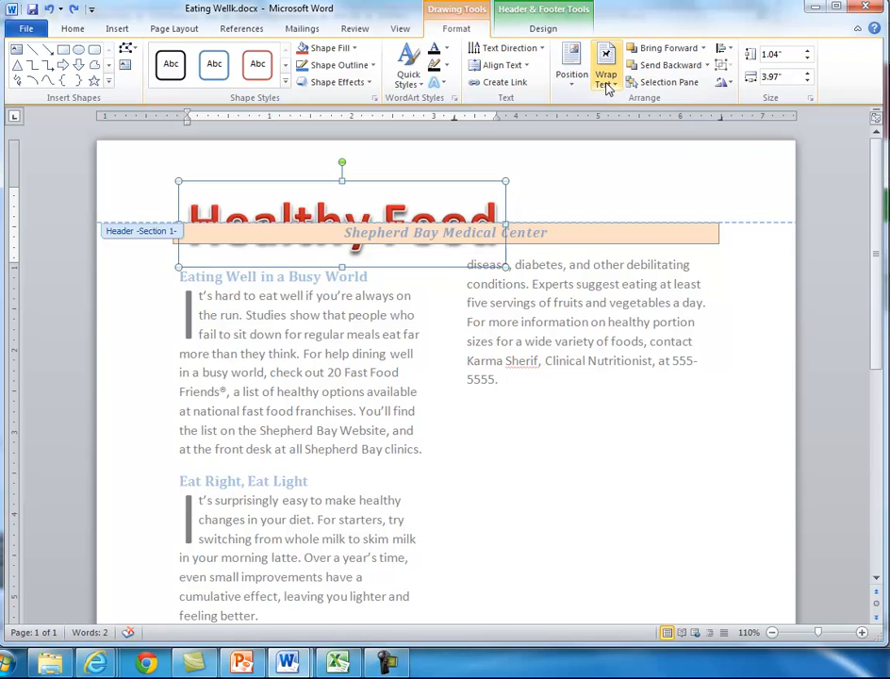
Set the WordArt's text wrapping to Top and Bottom and left-align its text.
{"action": "left_click", "coordinate": [608, 85]}
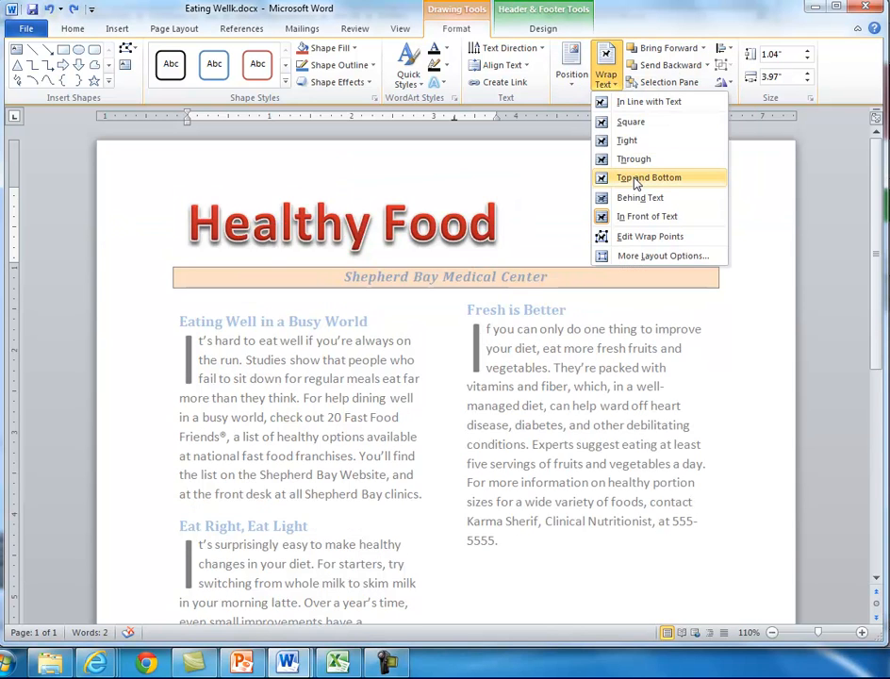
{"action": "left_click", "coordinate": [634, 177]}
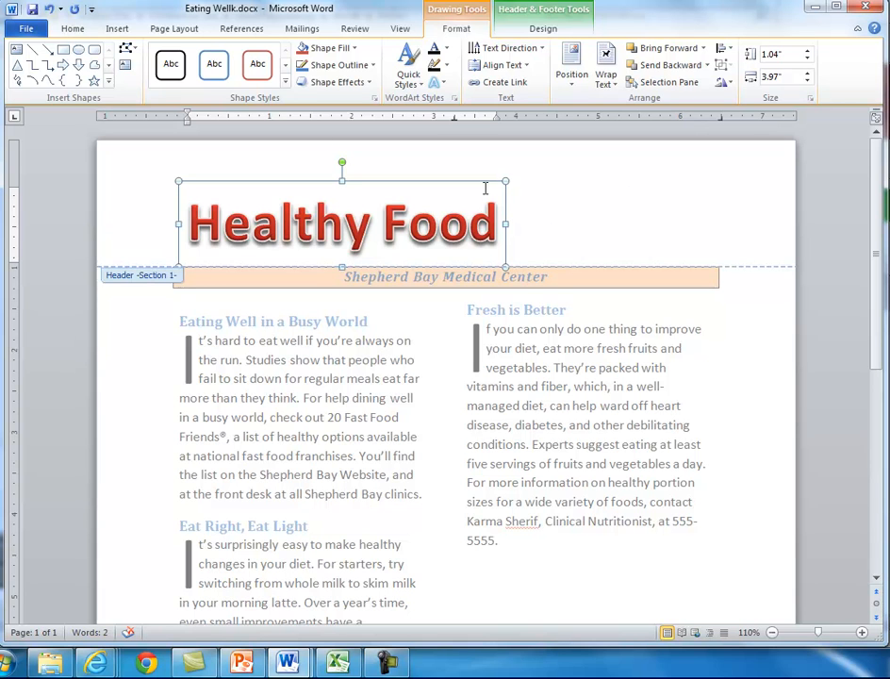
{"action": "left_click", "coordinate": [68, 30]}
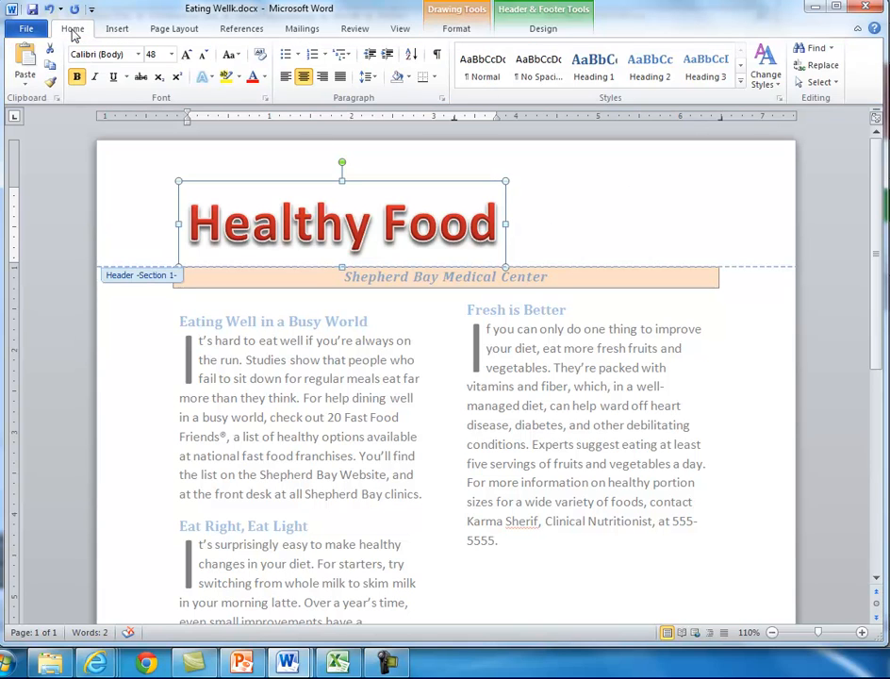
{"action": "left_click", "coordinate": [285, 76]}
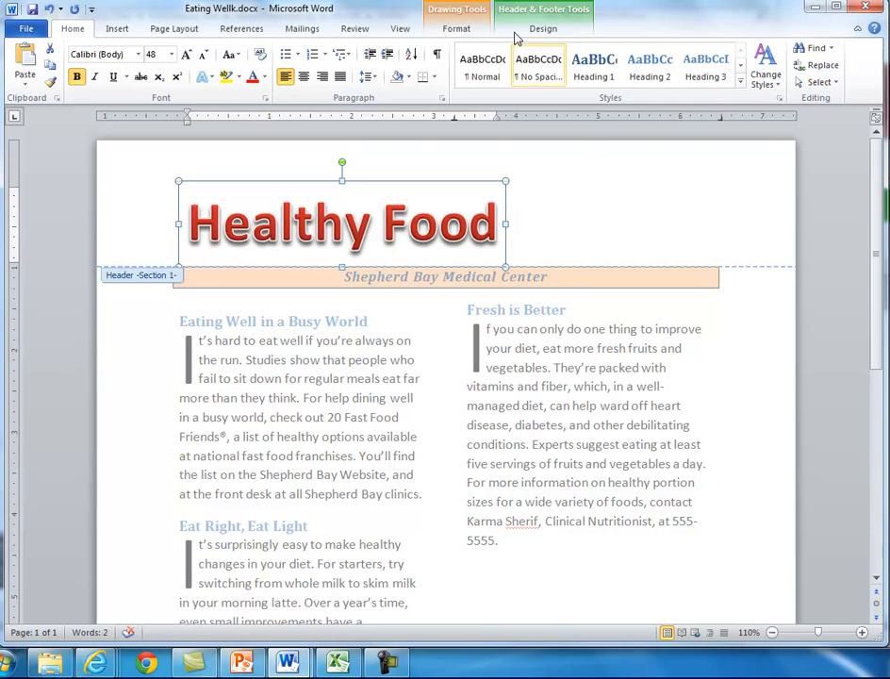
Try positioning the WordArt at the top center of the page with text wrapping, and undo that placement.
{"action": "left_click", "coordinate": [456, 31]}
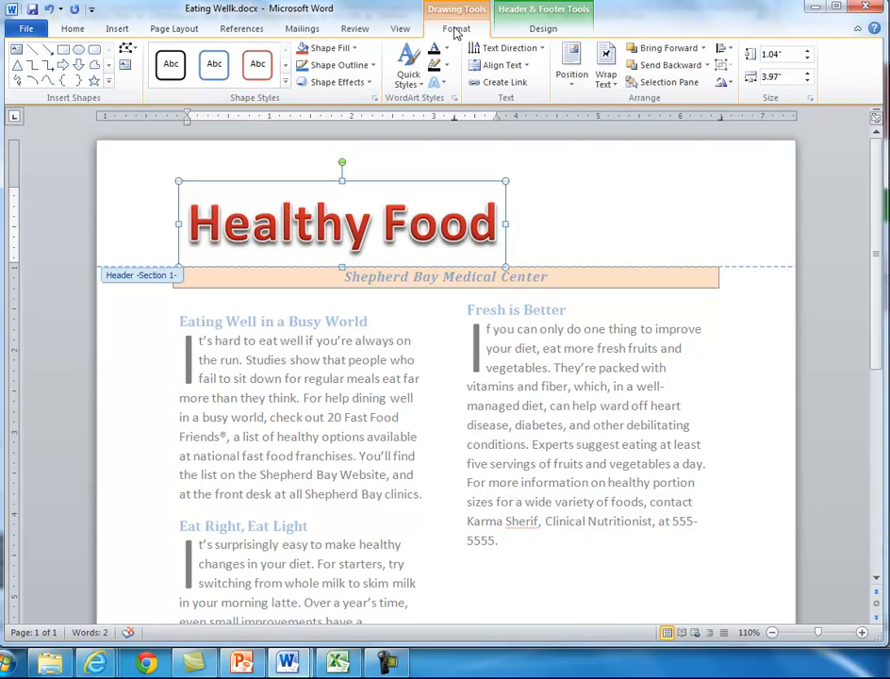
{"action": "left_click", "coordinate": [571, 75]}
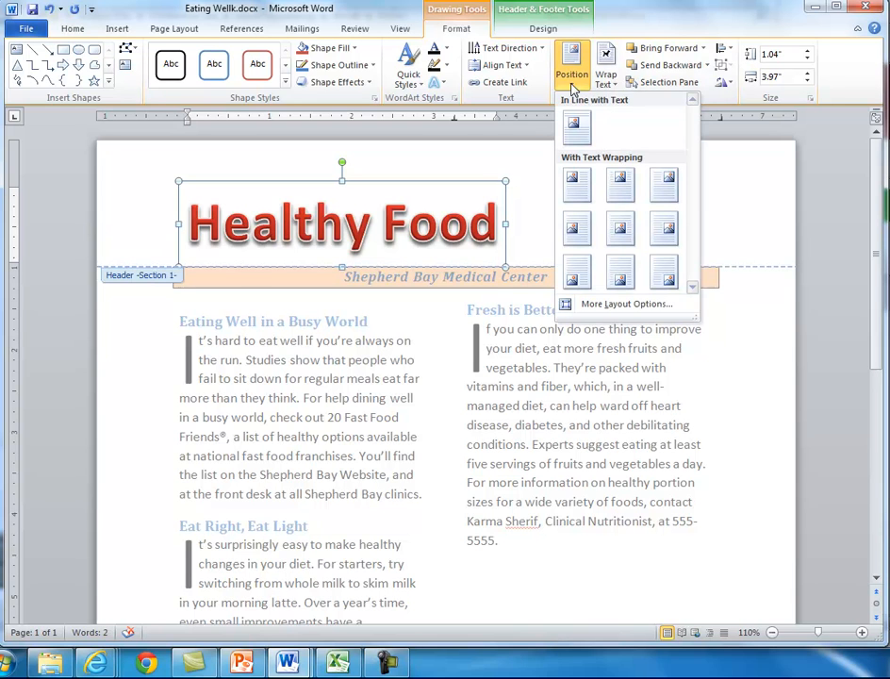
{"action": "left_click", "coordinate": [620, 179]}
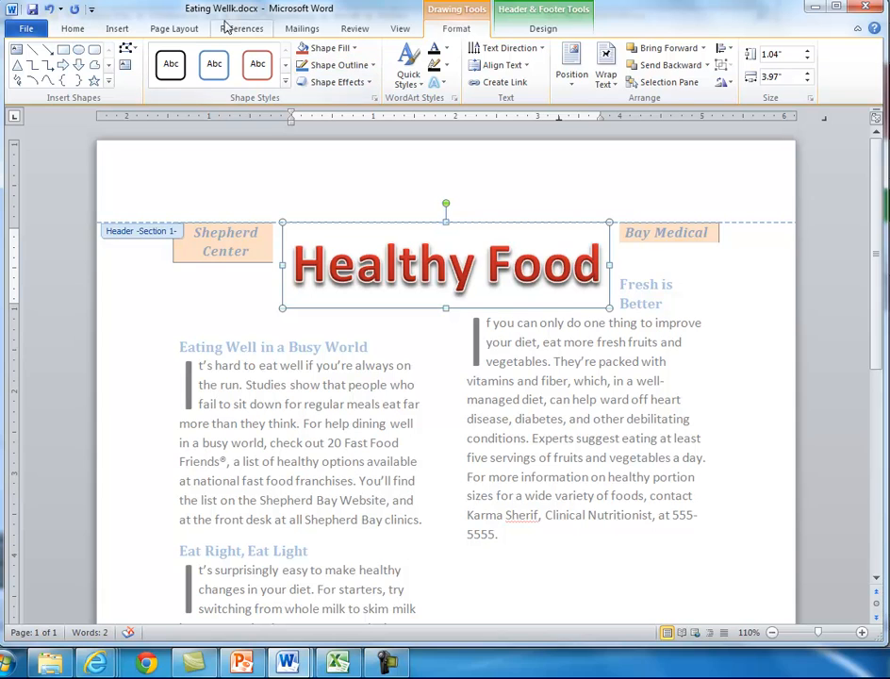
{"action": "left_click", "coordinate": [49, 8]}
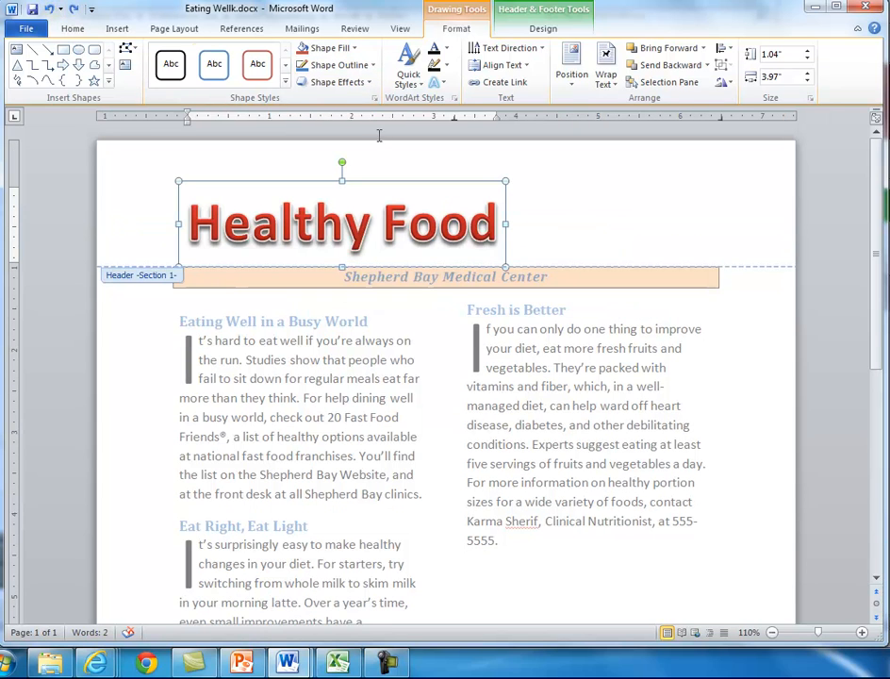
{"action": "left_click", "coordinate": [572, 74]}
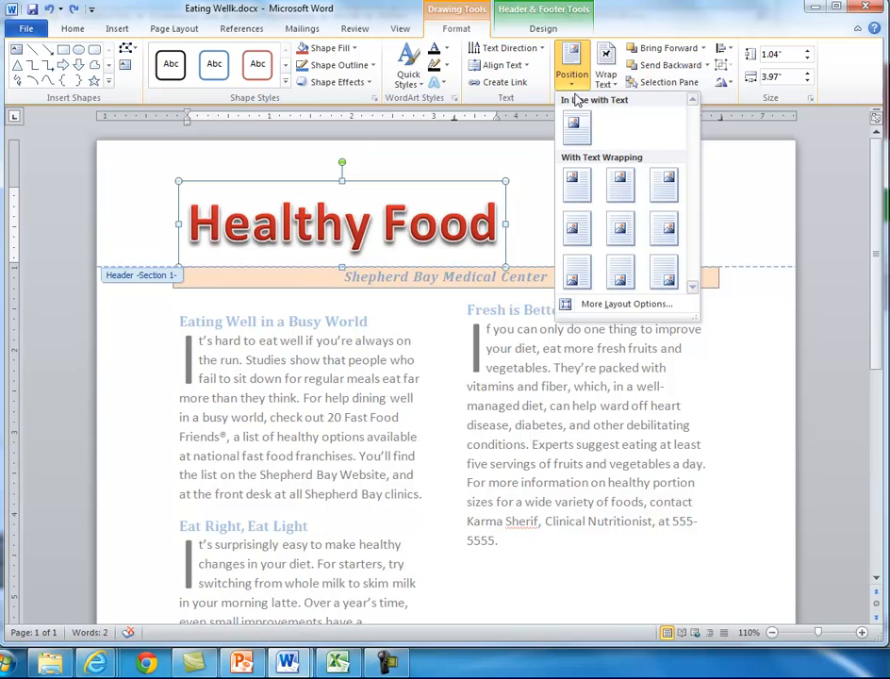
{"action": "left_click", "coordinate": [770, 135]}
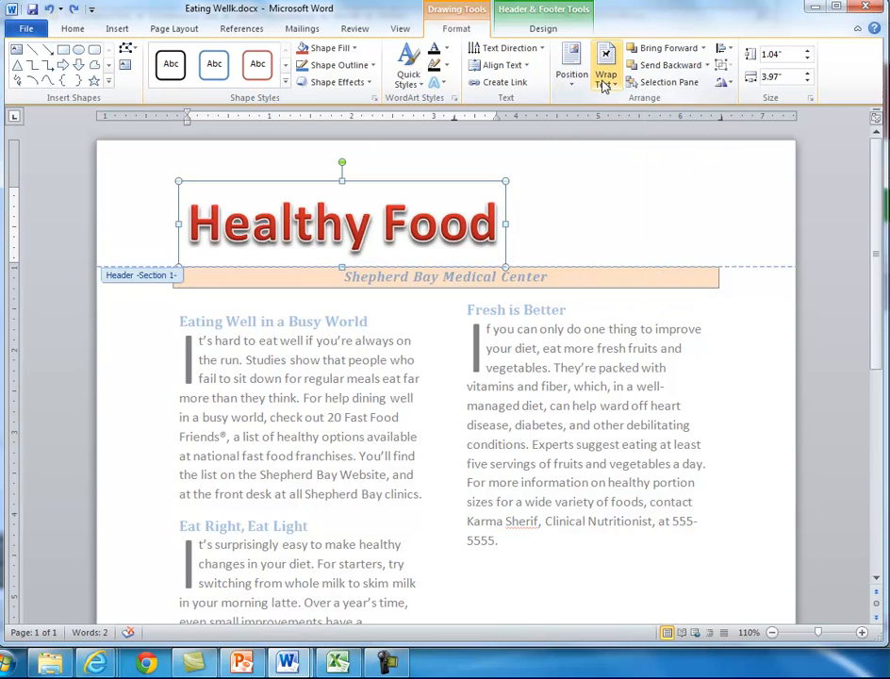
Align the WordArt text to the Middle of its box and move the box to the horizontal center above the banner.
{"action": "left_click", "coordinate": [526, 68]}
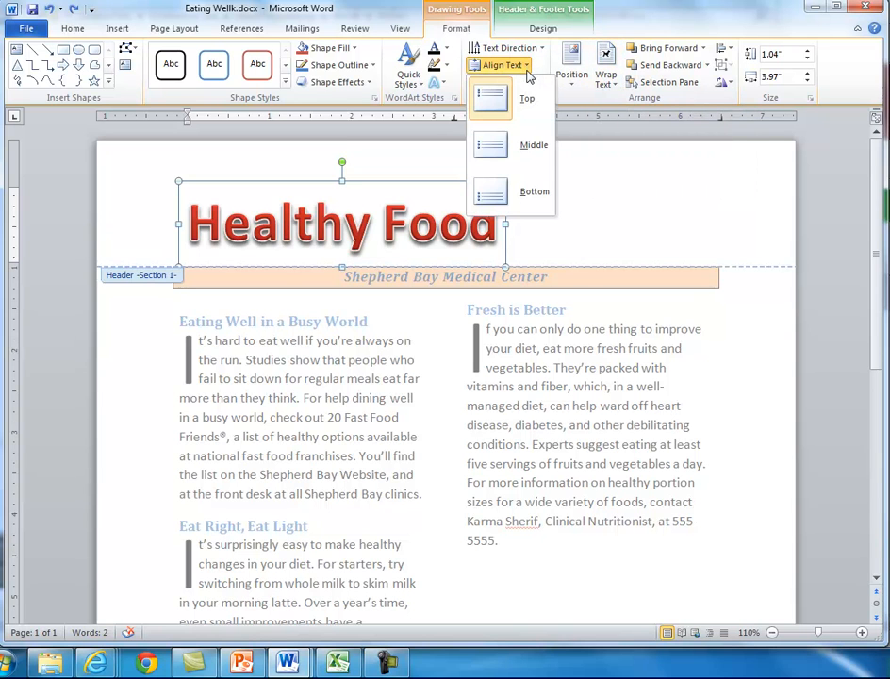
{"action": "left_click", "coordinate": [539, 146]}
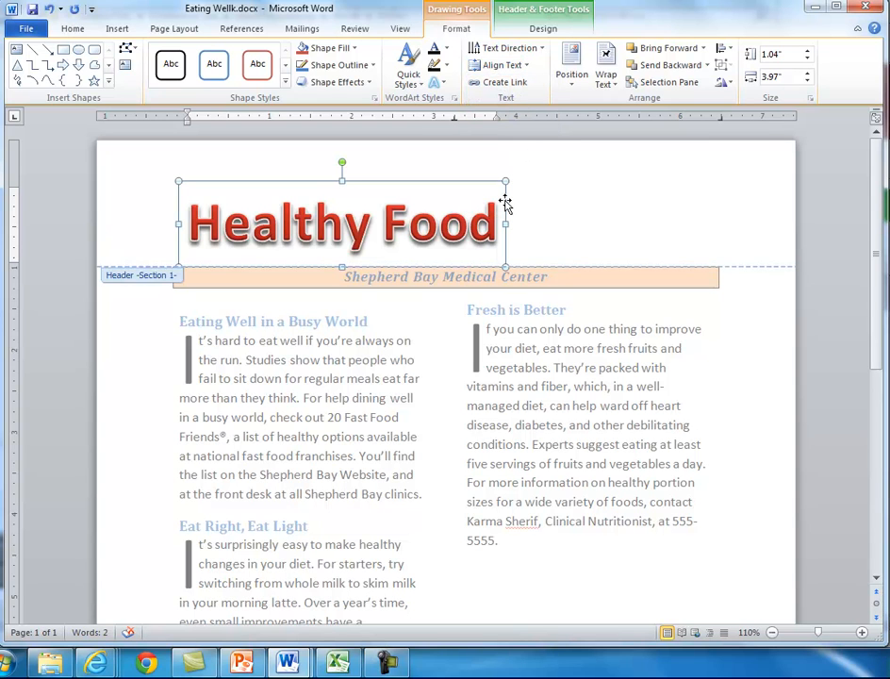
{"action": "left_click_drag", "start_coordinate": [506, 199], "coordinate": [604, 199]}
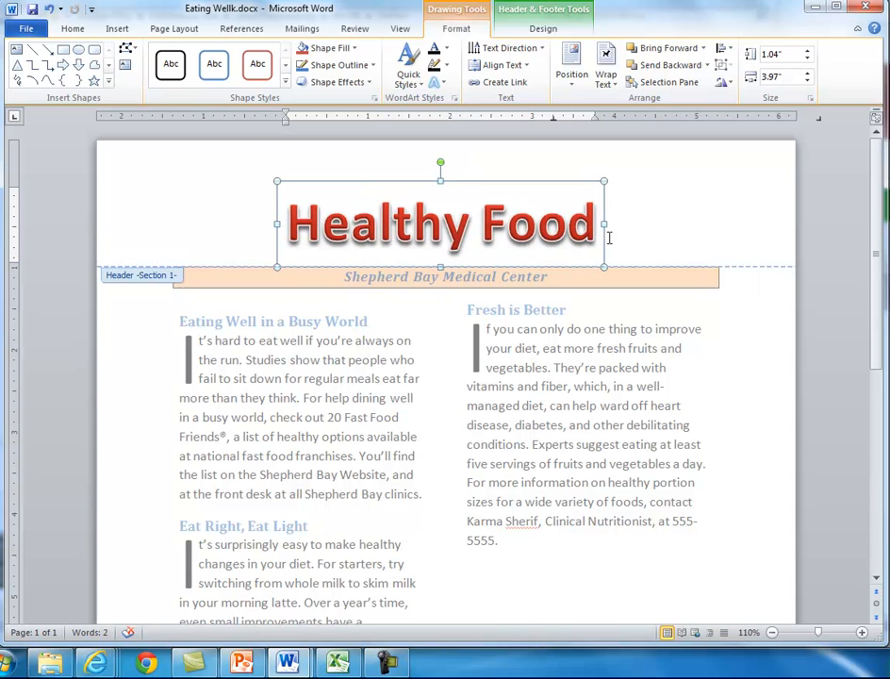
{"action": "left_click_drag", "start_coordinate": [603, 241], "coordinate": [611, 241]}
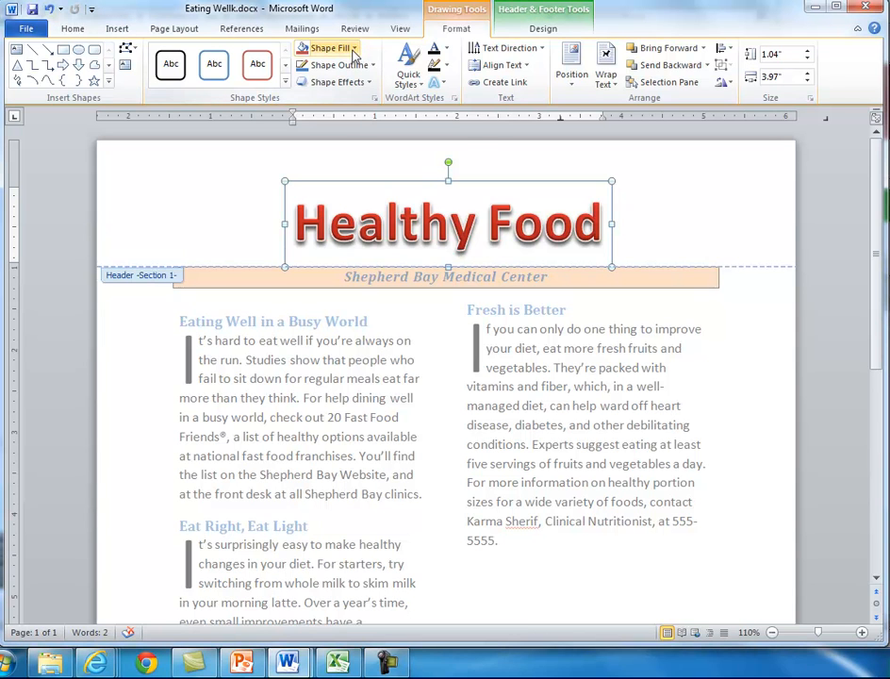
Try an orange shape fill behind the WordArt, undo it, and preview an orange shape outline without applying it.
{"action": "left_click", "coordinate": [356, 52]}
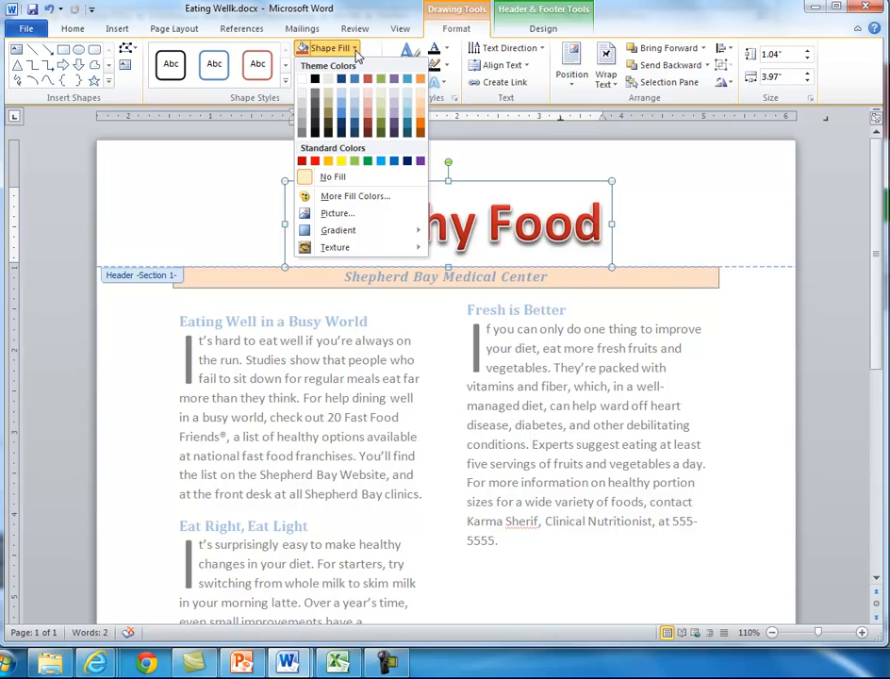
{"action": "left_click", "coordinate": [421, 79]}
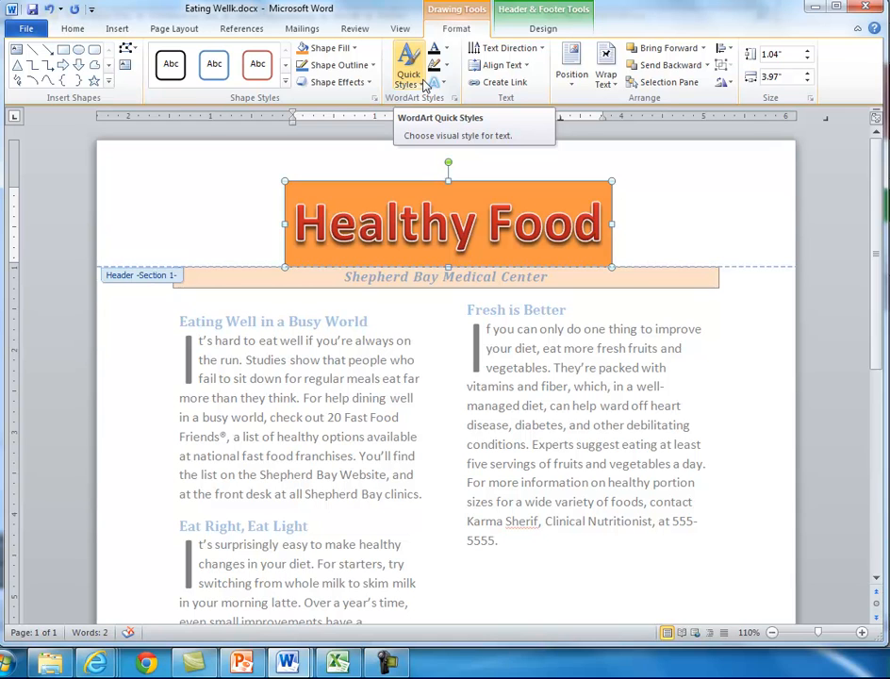
{"action": "left_click", "coordinate": [48, 11]}
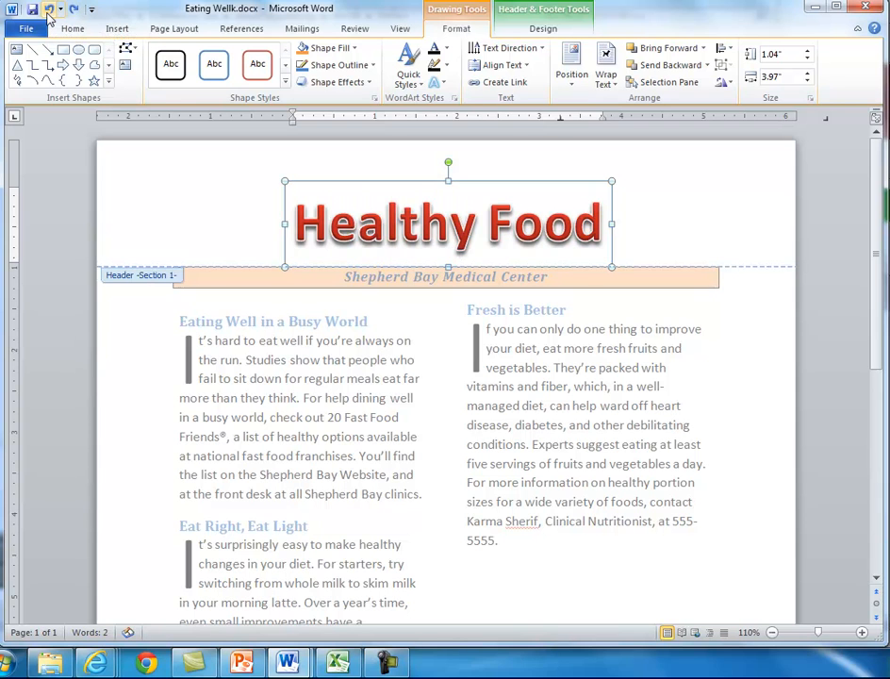
{"action": "left_click", "coordinate": [372, 65]}
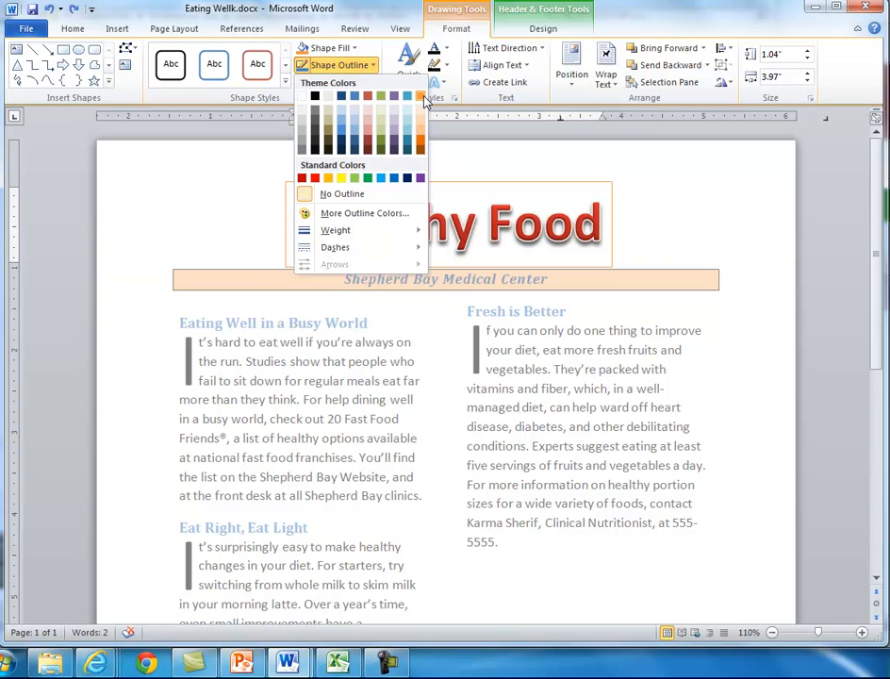
{"action": "left_click", "coordinate": [262, 129]}
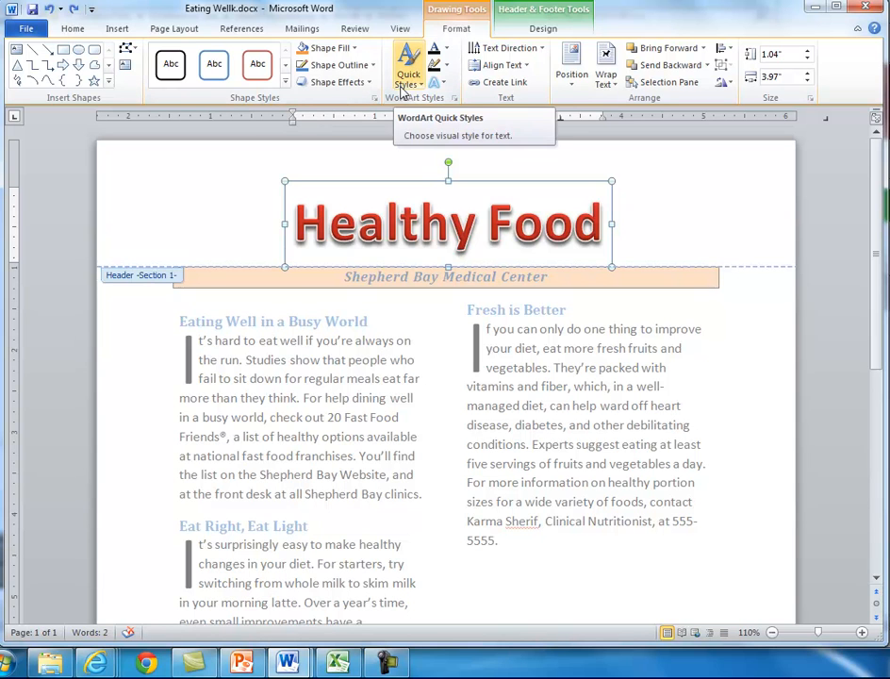
Set the text fill of the "Healthy Food" WordArt to the theme color Orange, Accent 6.
{"action": "left_click", "coordinate": [449, 53]}
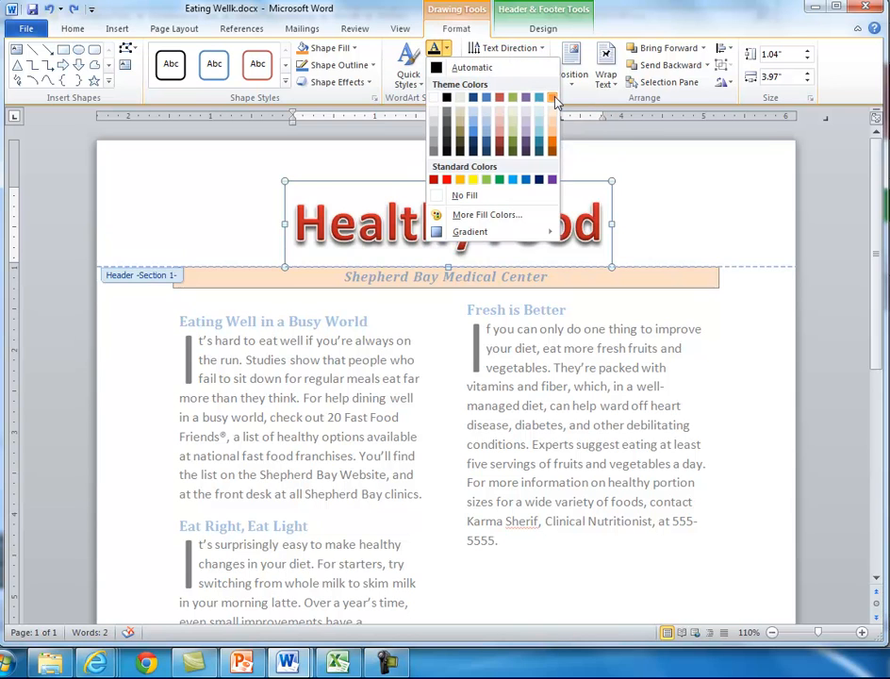
{"action": "left_click", "coordinate": [554, 98]}
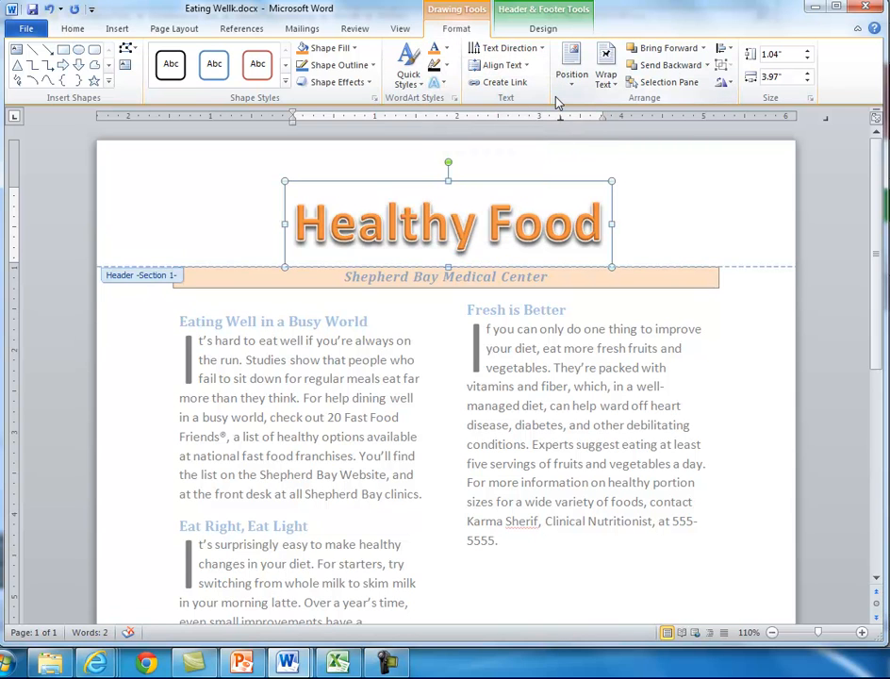
{"action": "left_click", "coordinate": [447, 54]}
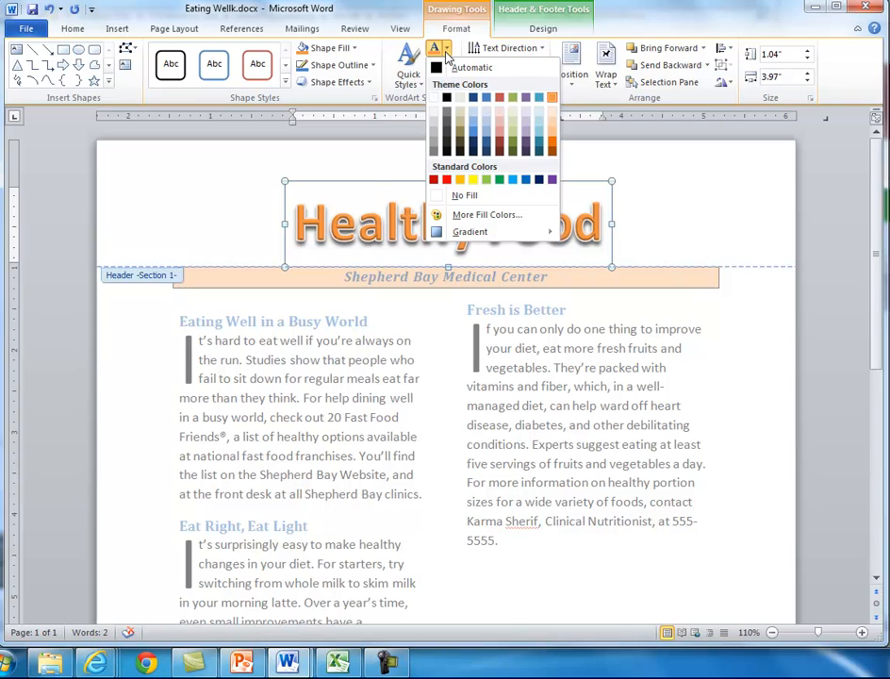
{"action": "mouse_move", "coordinate": [468, 231]}
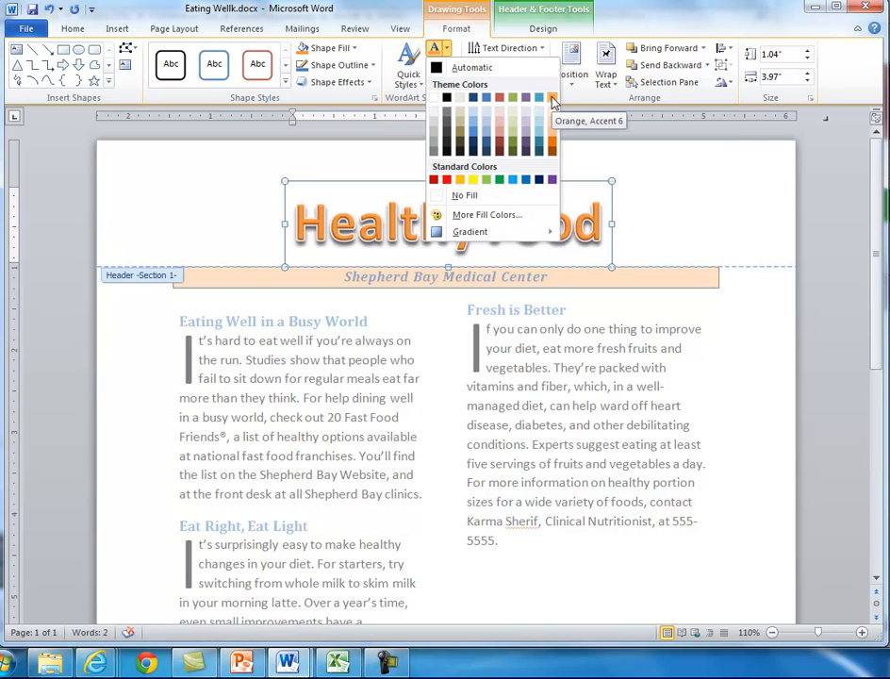
Change the text fill of the "Healthy Food" WordArt to Orange, Accent 6, Darker 25%.
{"action": "left_click", "coordinate": [553, 98]}
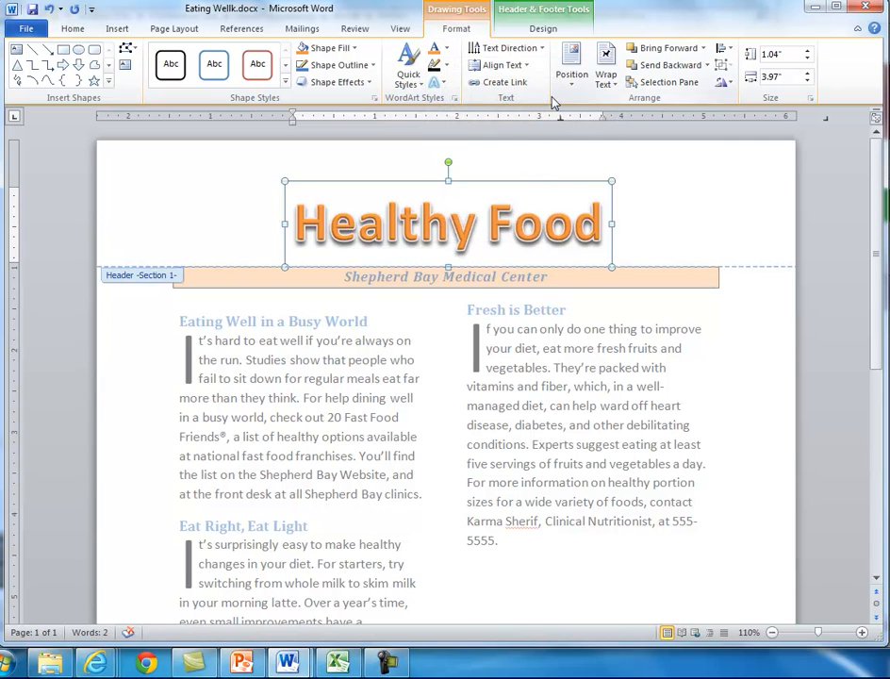
{"action": "left_click", "coordinate": [446, 53]}
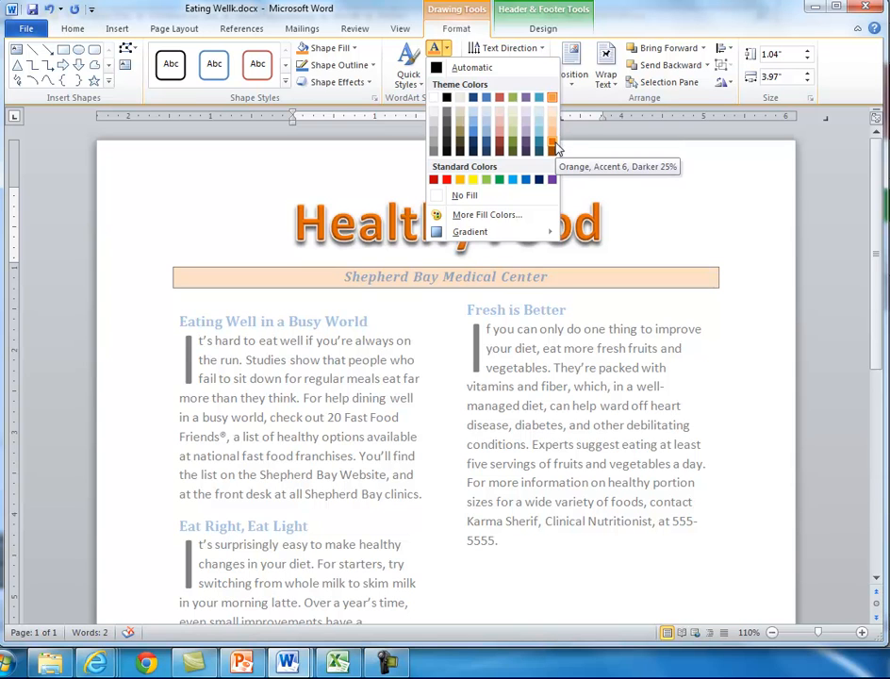
{"action": "left_click", "coordinate": [555, 146]}
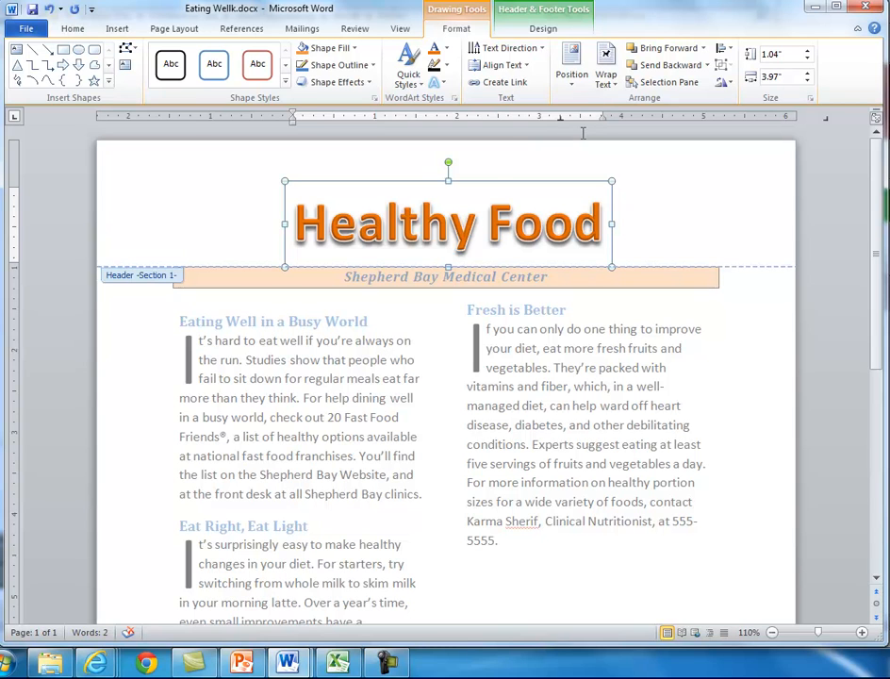
Apply a wave-shaped Warp transform text effect to the "Healthy Food" WordArt.
{"action": "left_click", "coordinate": [443, 83]}
{"action": "mouse_move", "coordinate": [489, 287]}
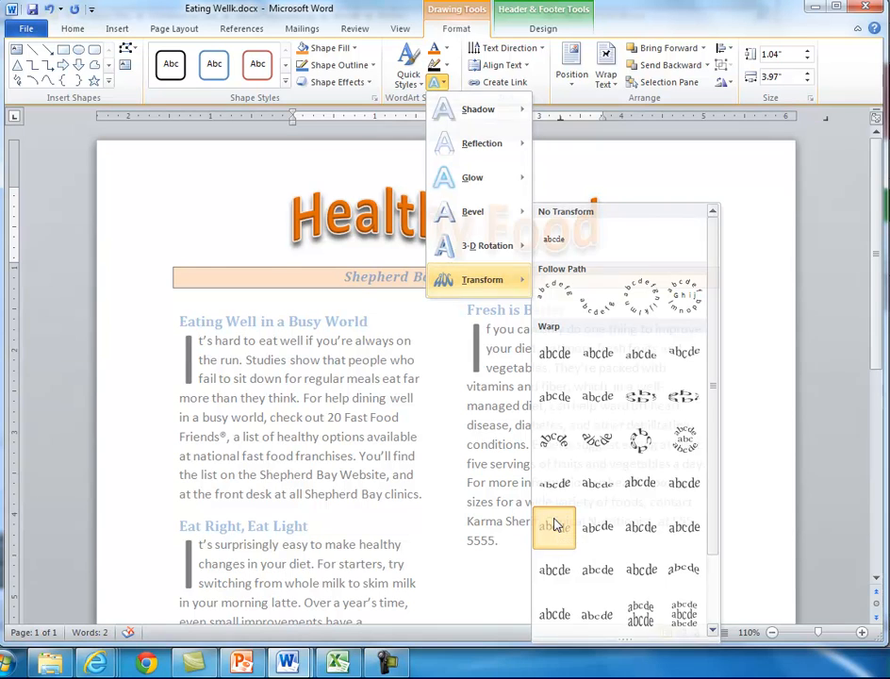
{"action": "left_click", "coordinate": [555, 525]}
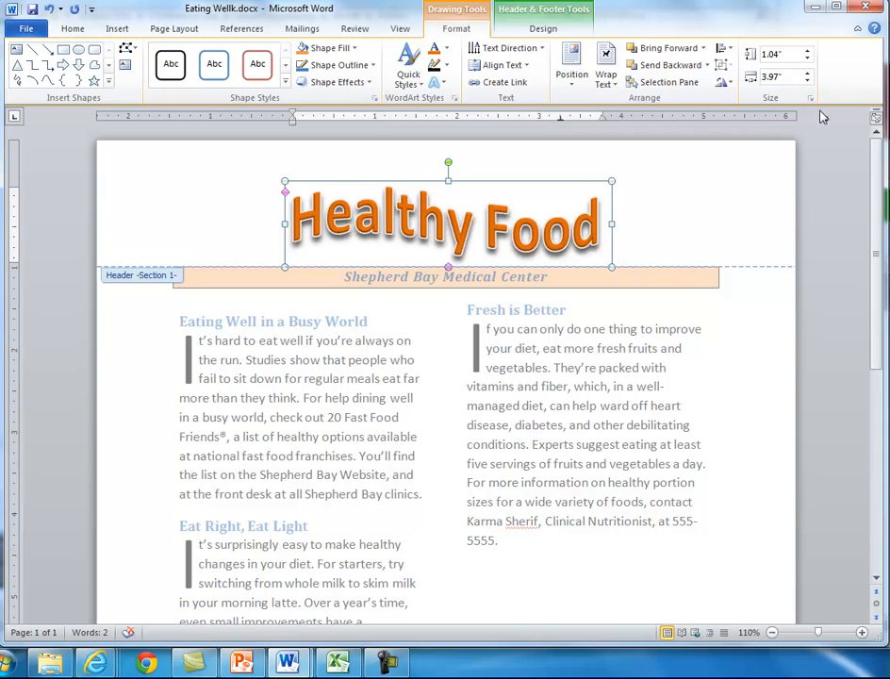
Widen the "Healthy Food" WordArt to 6" and move it back to the horizontal center above the banner.
{"action": "left_click", "coordinate": [808, 74]}
{"action": "left_click", "coordinate": [808, 73]}
{"action": "left_click", "coordinate": [807, 74]}
{"action": "left_click", "coordinate": [808, 74]}
{"action": "left_click", "coordinate": [807, 74]}
{"action": "left_click", "coordinate": [808, 73]}
{"action": "left_click", "coordinate": [807, 74]}
{"action": "left_click", "coordinate": [807, 73]}
{"action": "left_click", "coordinate": [807, 74]}
{"action": "left_click", "coordinate": [808, 74]}
{"action": "left_click", "coordinate": [808, 73]}
{"action": "left_click", "coordinate": [808, 74]}
{"action": "left_click", "coordinate": [808, 75]}
{"action": "left_click", "coordinate": [808, 75]}
{"action": "left_click", "coordinate": [808, 75]}
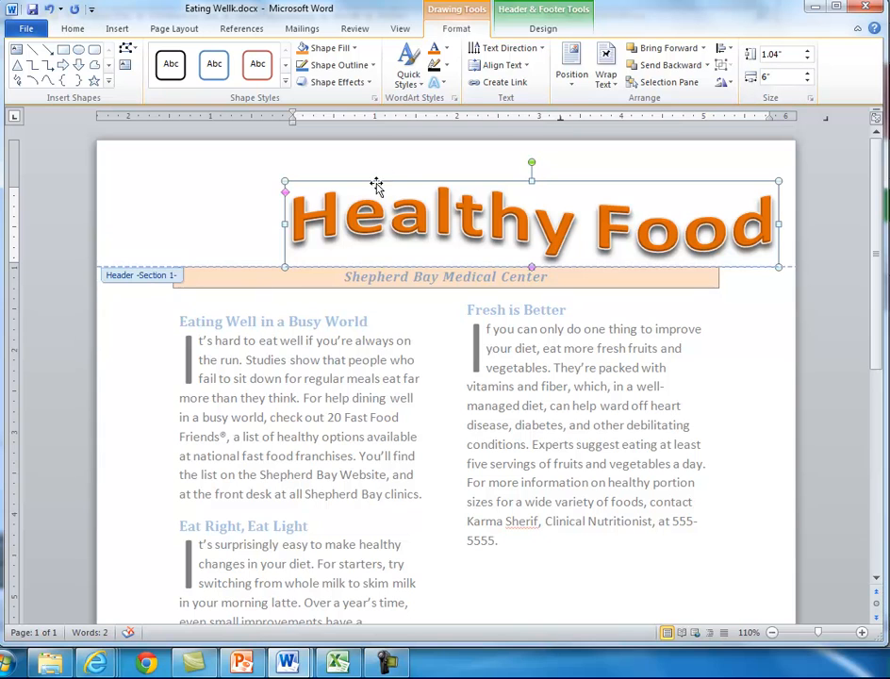
{"action": "left_click_drag", "start_coordinate": [386, 182], "coordinate": [312, 181]}
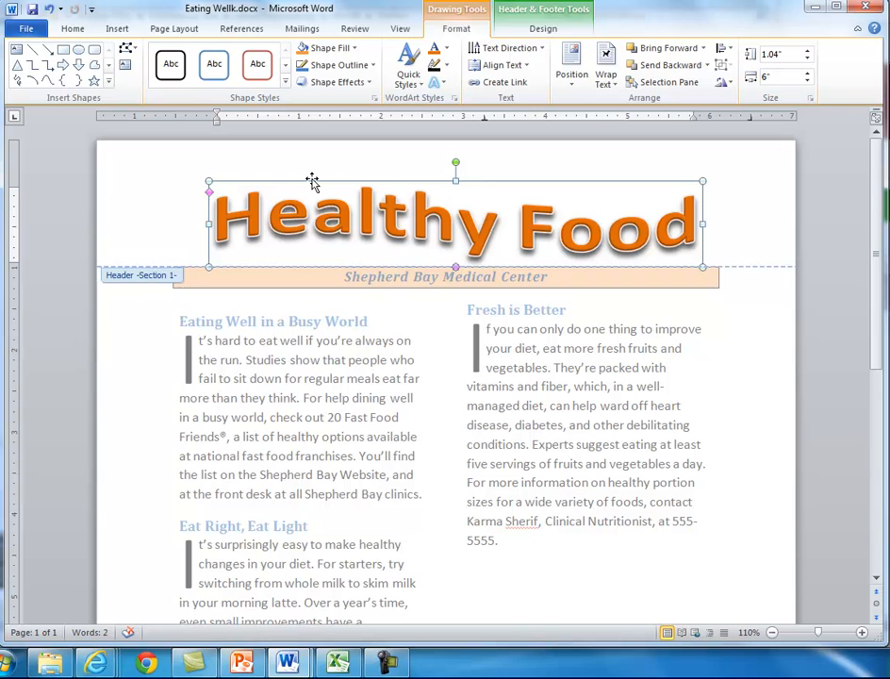
{"action": "left_click_drag", "start_coordinate": [312, 180], "coordinate": [299, 181]}
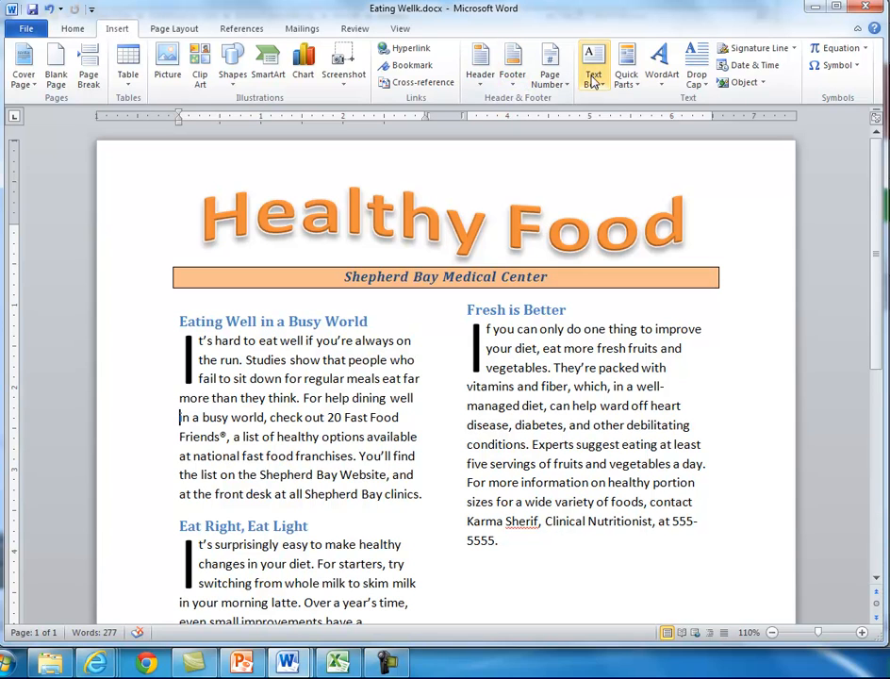
Insert the blue and black clip art of a running businesswoman with a phone into the first article.
{"action": "left_click", "coordinate": [199, 81]}
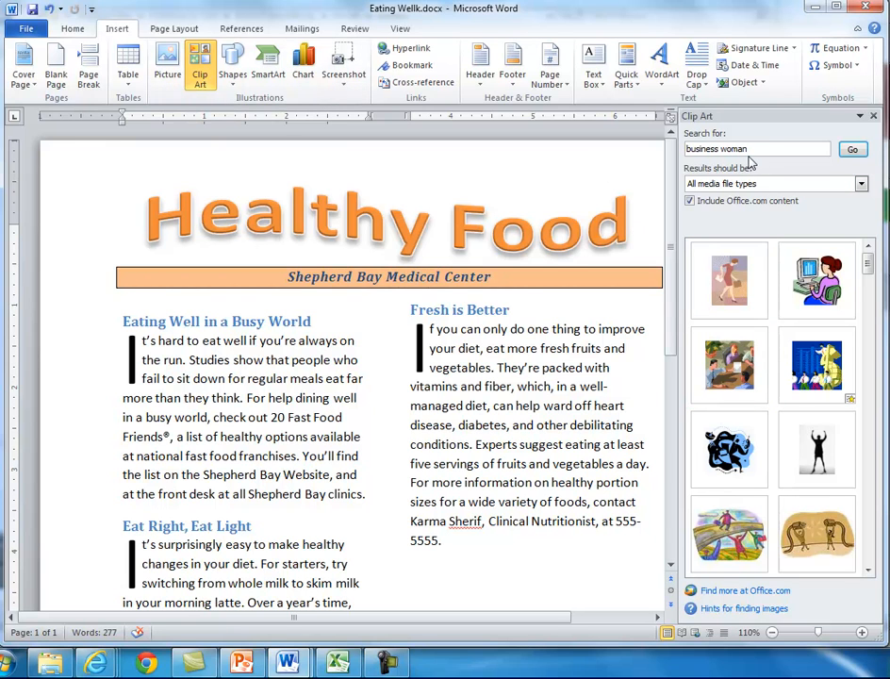
{"action": "left_click", "coordinate": [738, 462]}
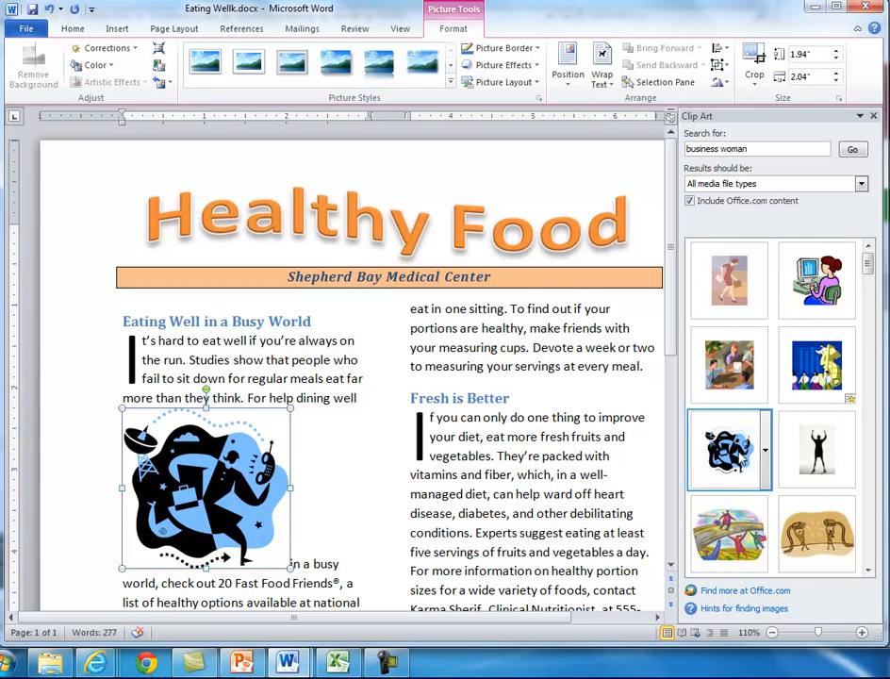
{"action": "left_click", "coordinate": [874, 115]}
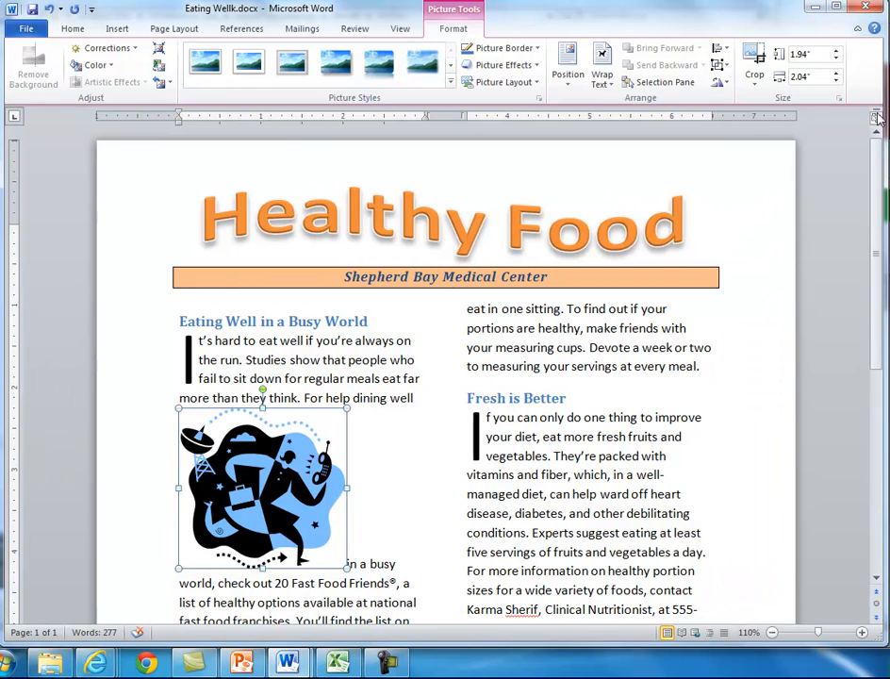
Set the clip art picture's height to 1.5", keeping its proportions.
{"action": "left_click", "coordinate": [835, 61]}
{"action": "left_click", "coordinate": [835, 62]}
{"action": "left_click", "coordinate": [835, 61]}
{"action": "left_click", "coordinate": [835, 61]}
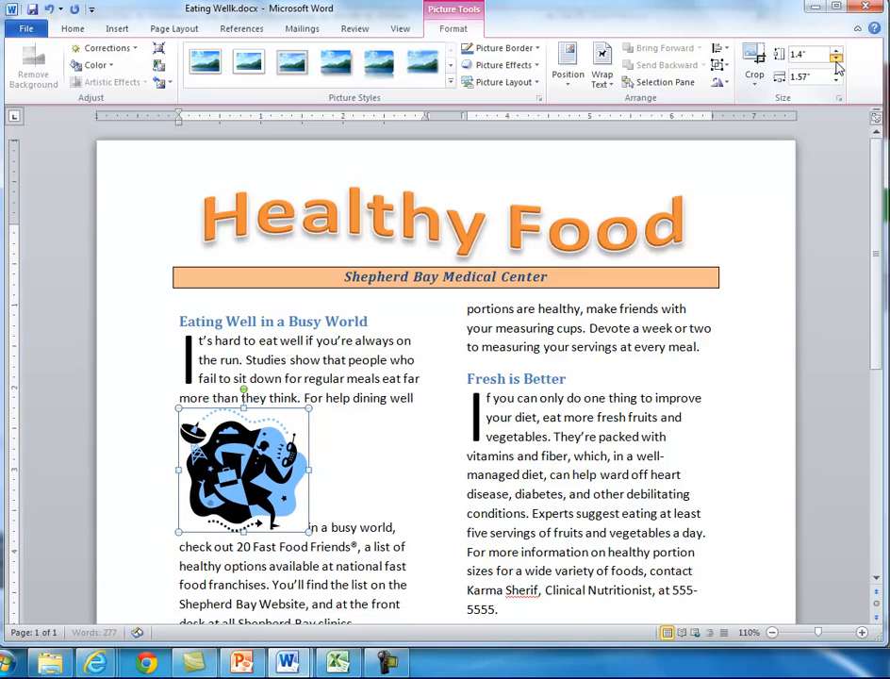
{"action": "left_click", "coordinate": [835, 61]}
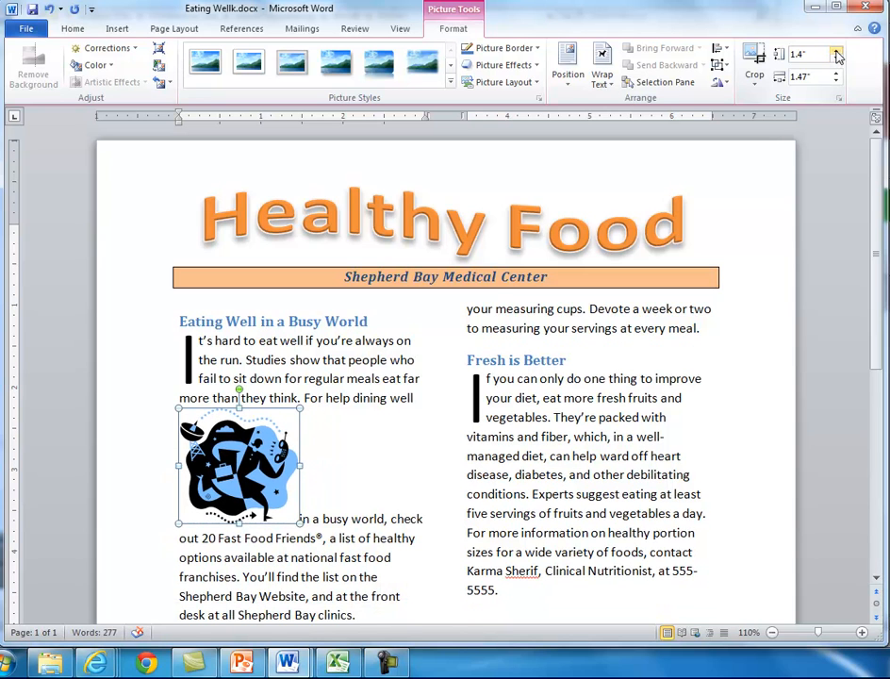
{"action": "left_click", "coordinate": [835, 54]}
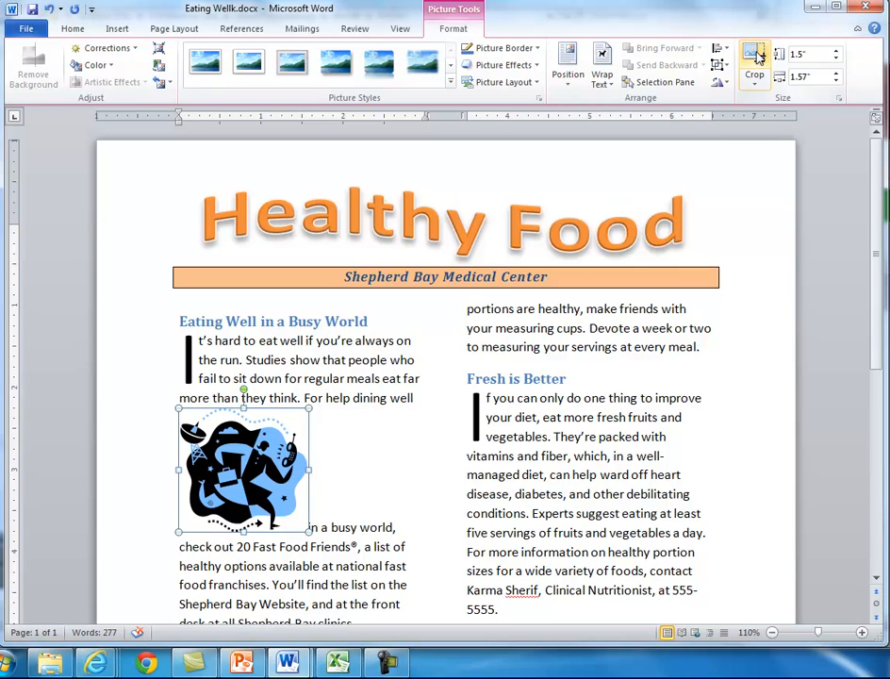
Crop the clip art inward from its upper-left corner to about 1.18" high and 1.36" wide.
{"action": "left_click", "coordinate": [758, 57]}
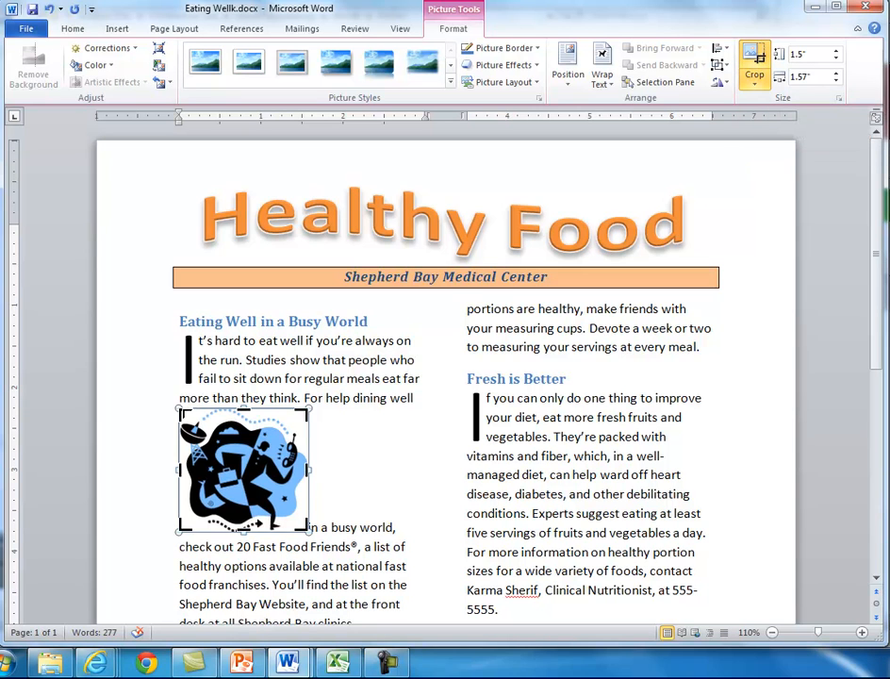
{"action": "left_click_drag", "start_coordinate": [181, 415], "coordinate": [194, 435]}
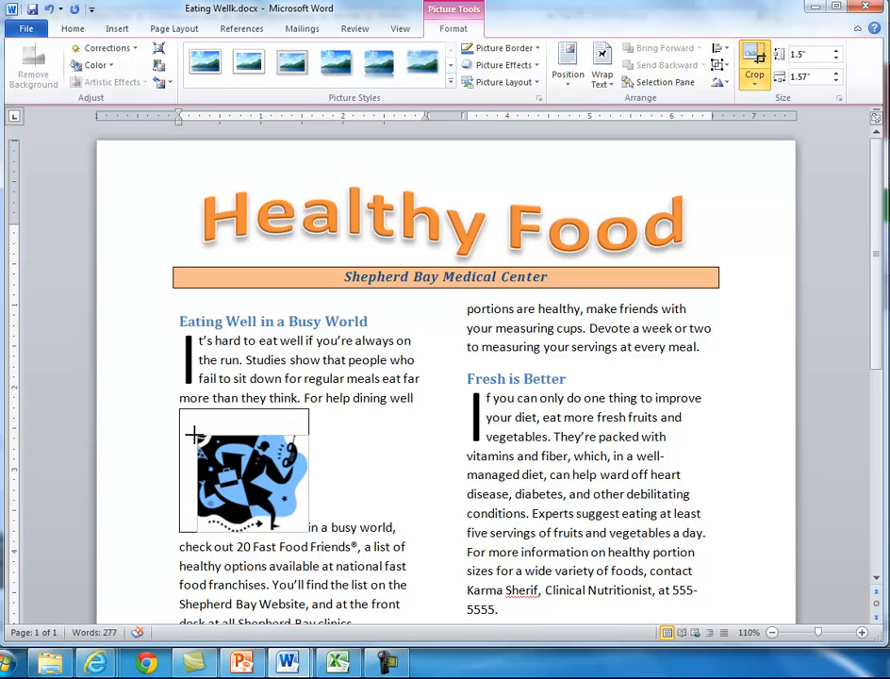
{"action": "left_click_drag", "start_coordinate": [194, 434], "coordinate": [194, 434]}
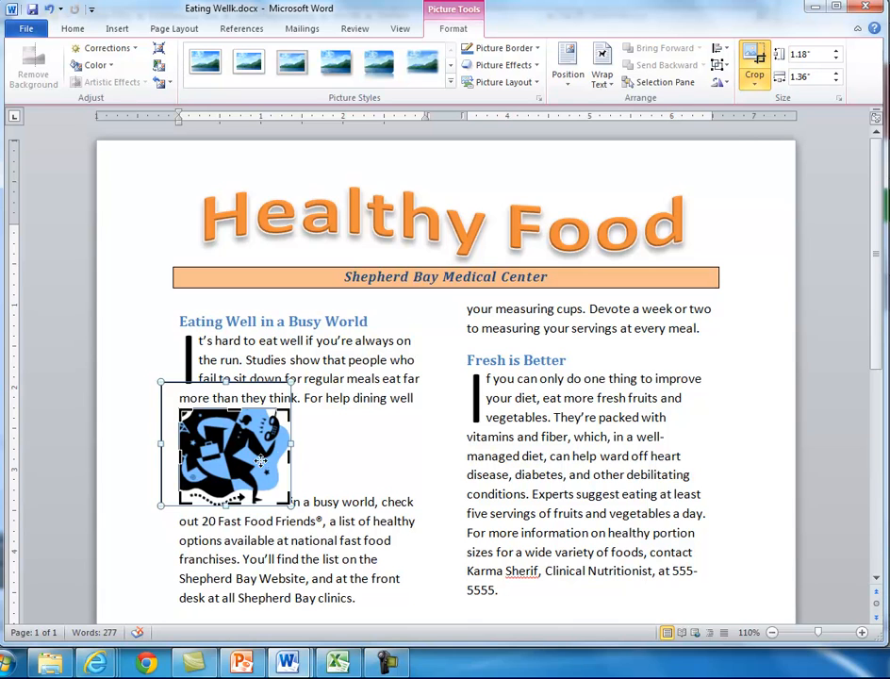
{"action": "key", "text": "Escape"}
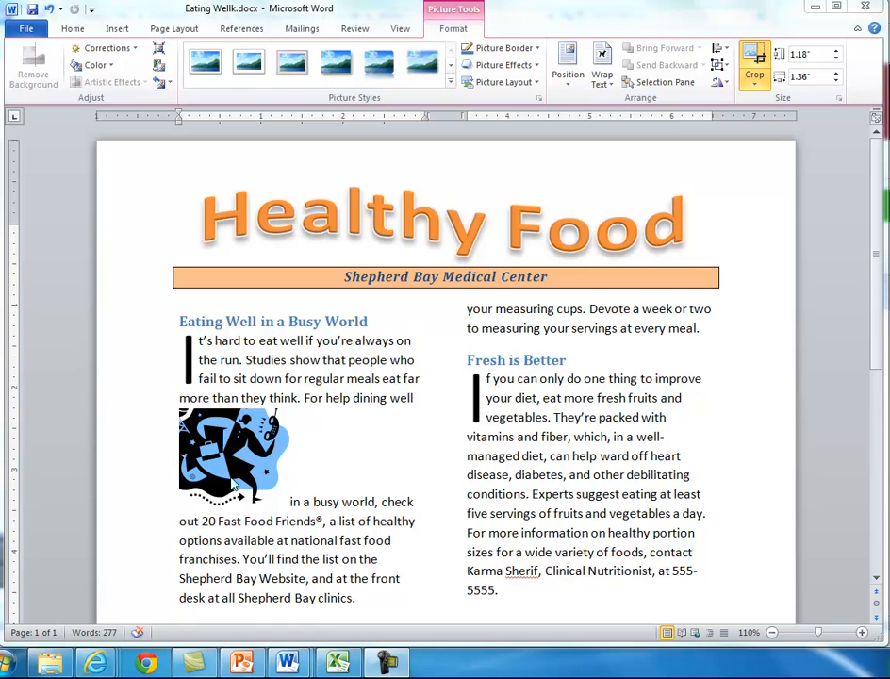
Crop the clip art to an oval shape and give it a Blue, Accent 1 picture border.
{"action": "left_click", "coordinate": [233, 457]}
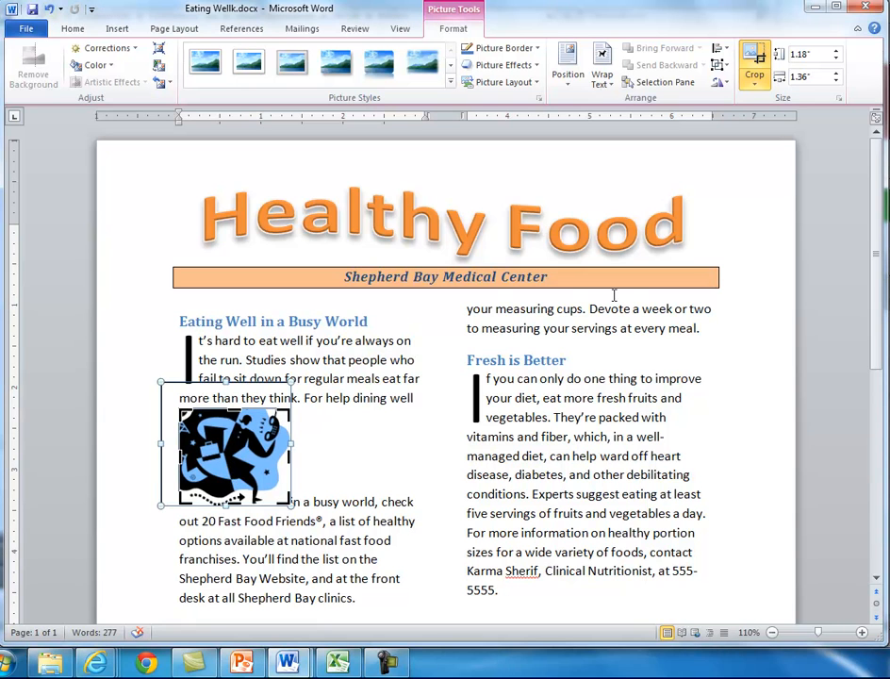
{"action": "left_click", "coordinate": [755, 87]}
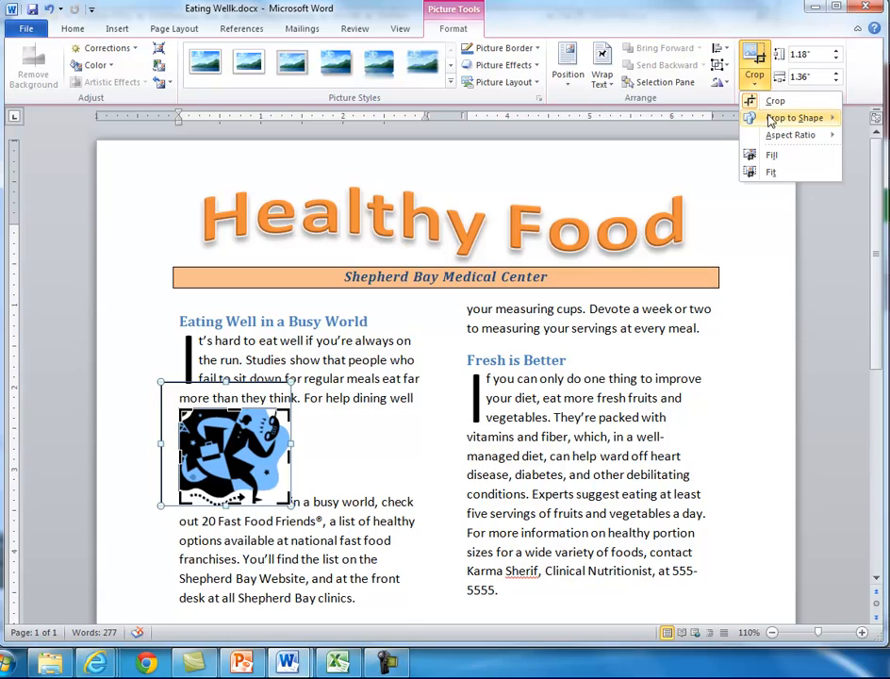
{"action": "mouse_move", "coordinate": [772, 126]}
{"action": "mouse_move", "coordinate": [830, 119]}
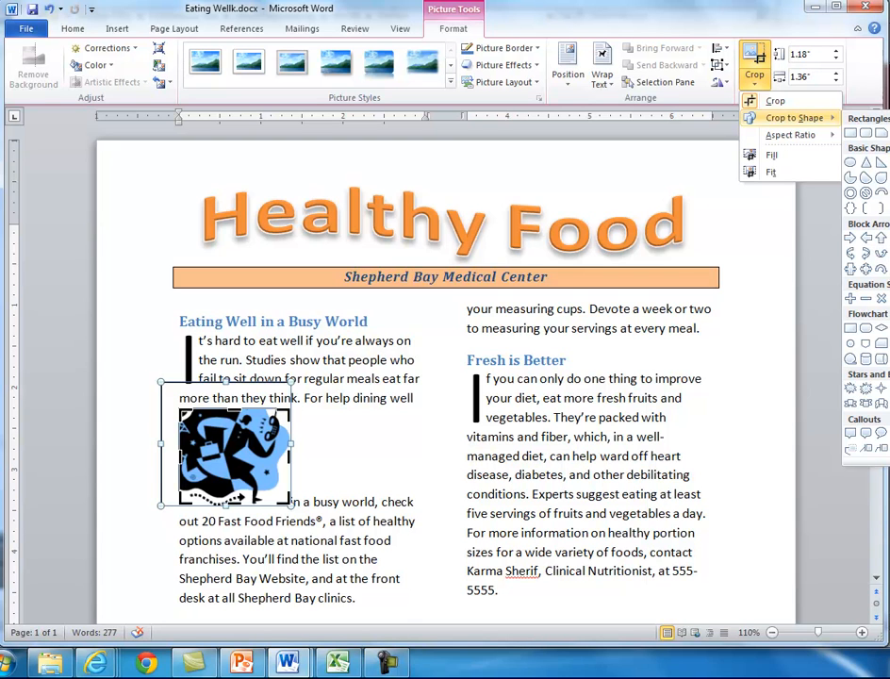
{"action": "left_click", "coordinate": [850, 166]}
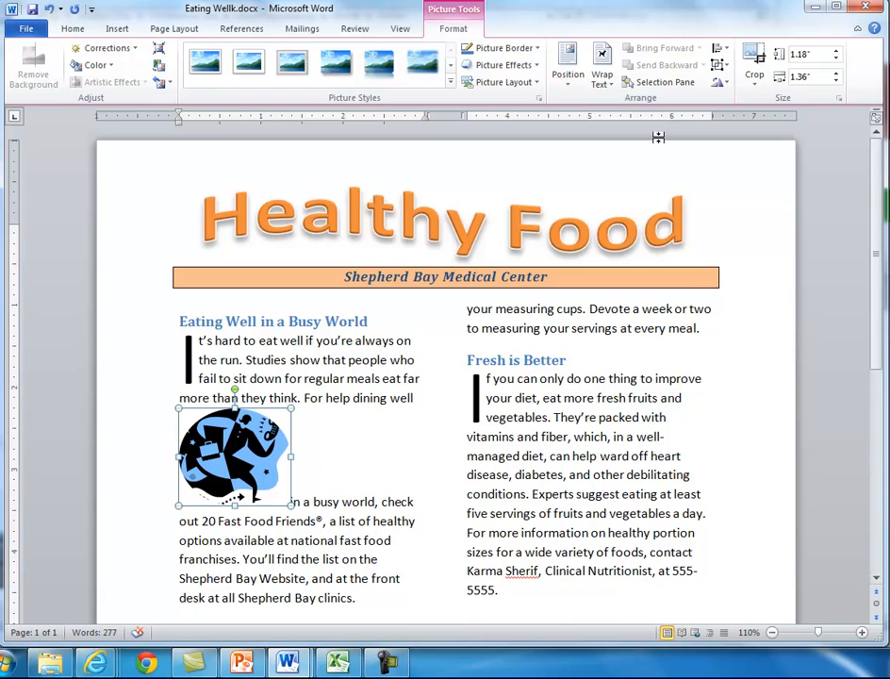
{"action": "left_click", "coordinate": [529, 57]}
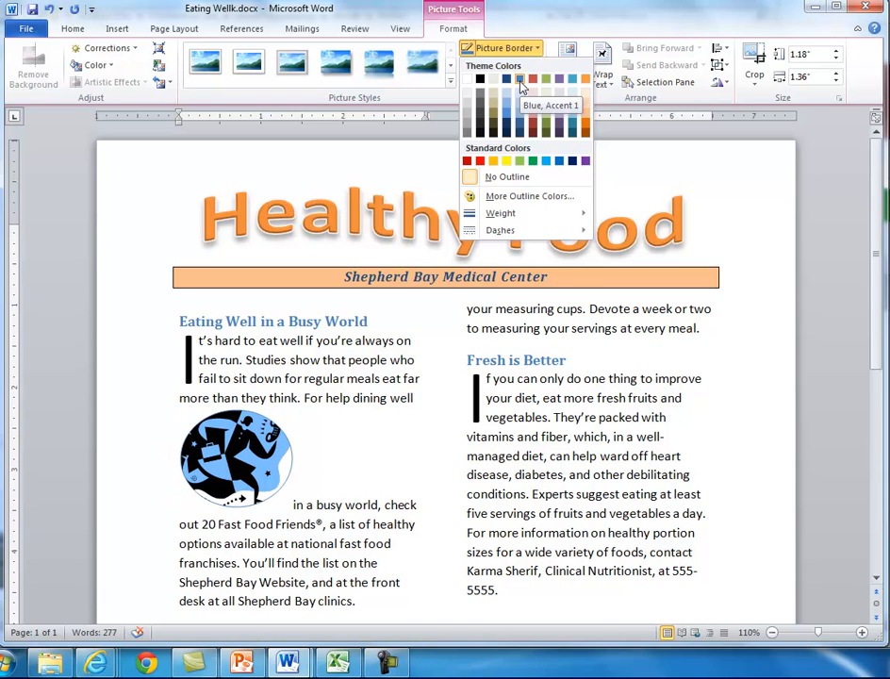
{"action": "left_click", "coordinate": [521, 86]}
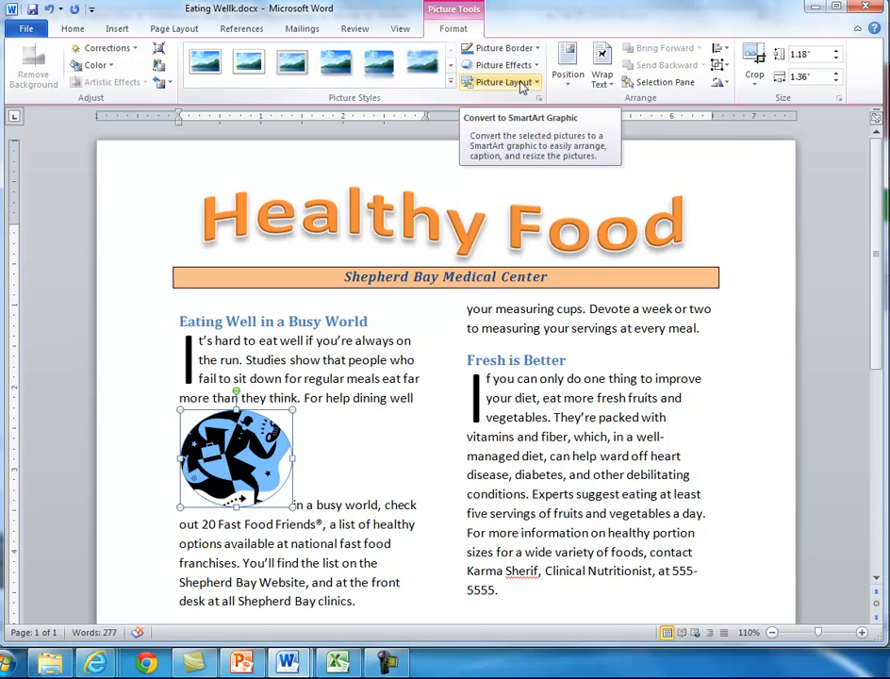
Choose the Tight text wrapping style for the clip art in its advanced layout options.
{"action": "left_click", "coordinate": [609, 85]}
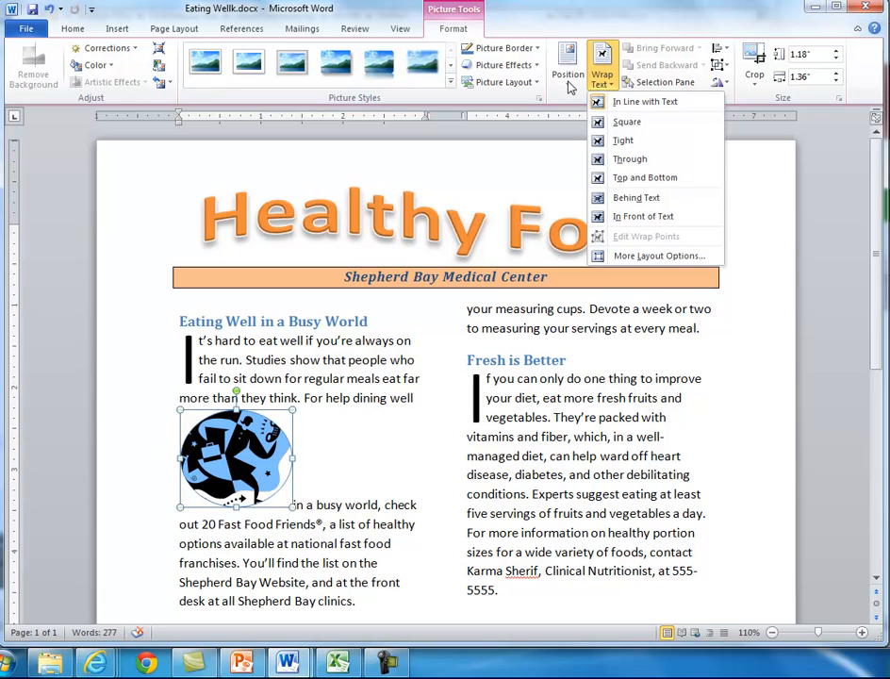
{"action": "left_click", "coordinate": [568, 87]}
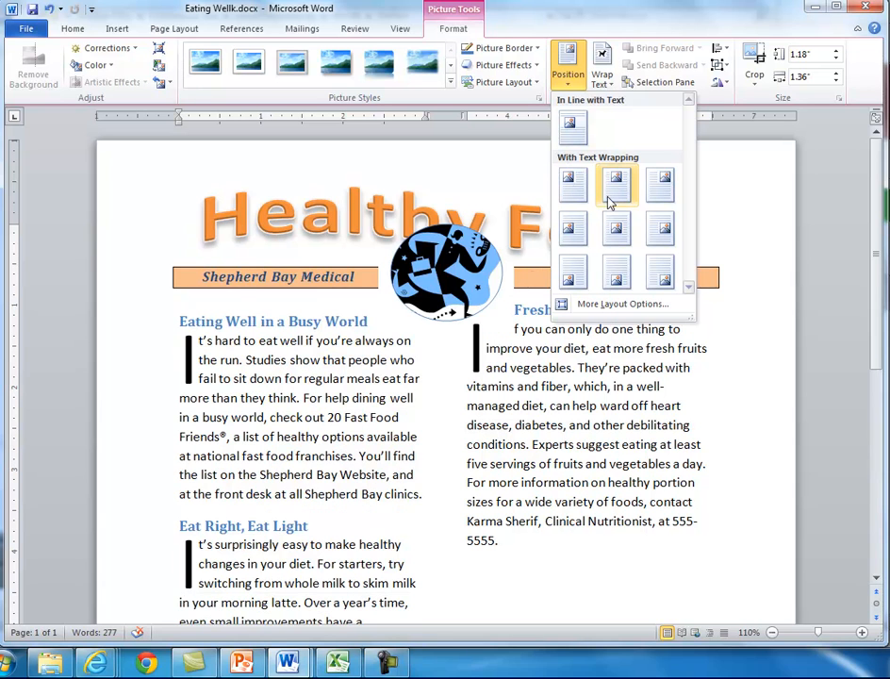
{"action": "left_click", "coordinate": [617, 309]}
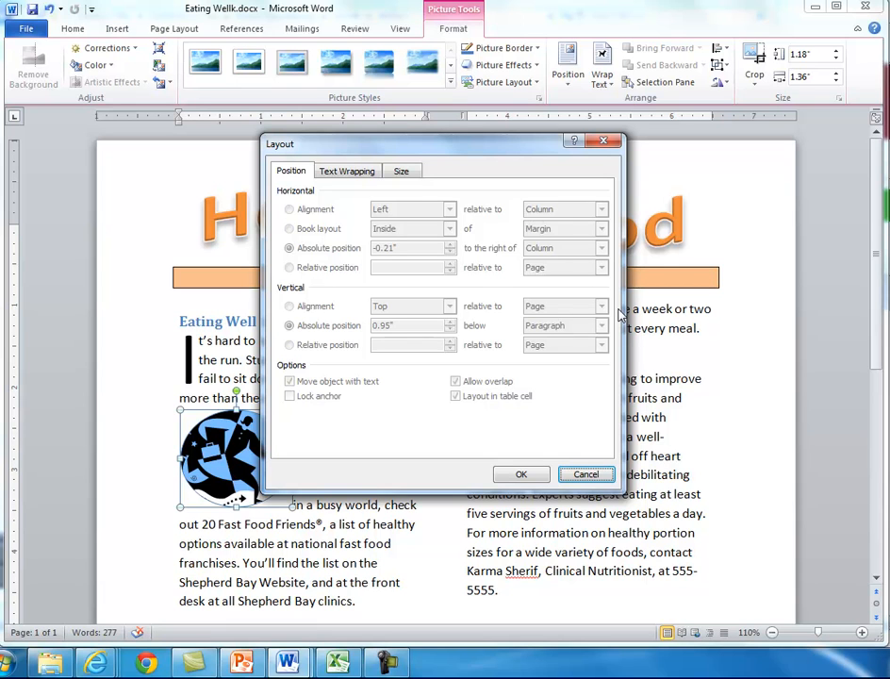
{"action": "left_click", "coordinate": [348, 176]}
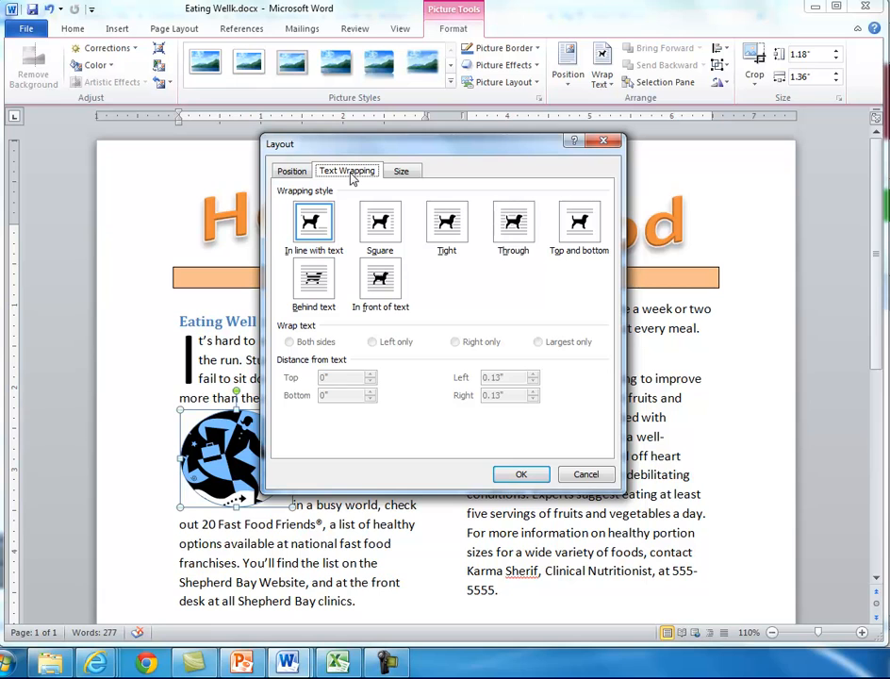
{"action": "left_click", "coordinate": [451, 233]}
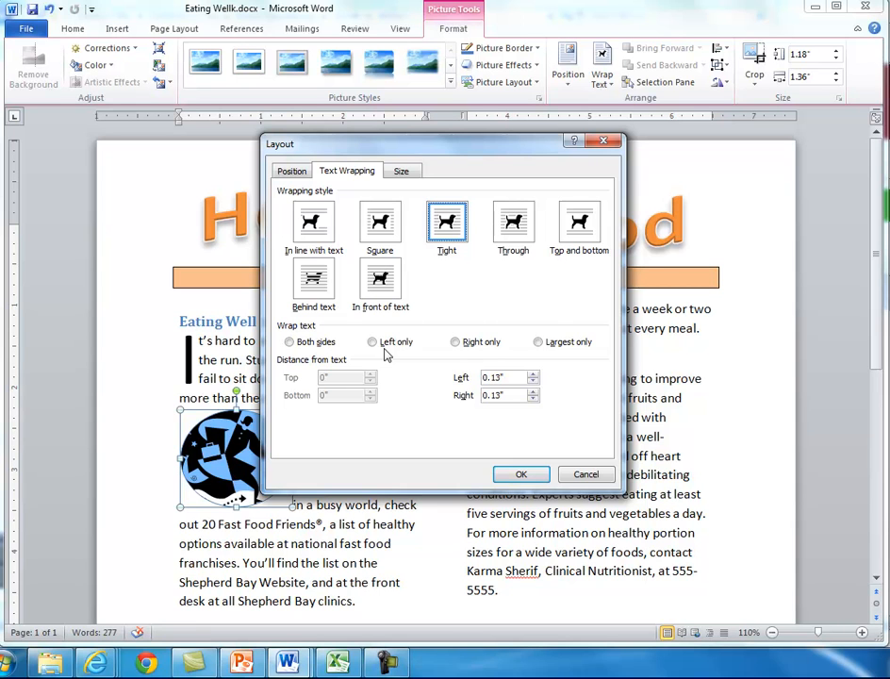
Align the clip art centered horizontally relative to the column and centered vertically relative to the page.
{"action": "left_click", "coordinate": [290, 173]}
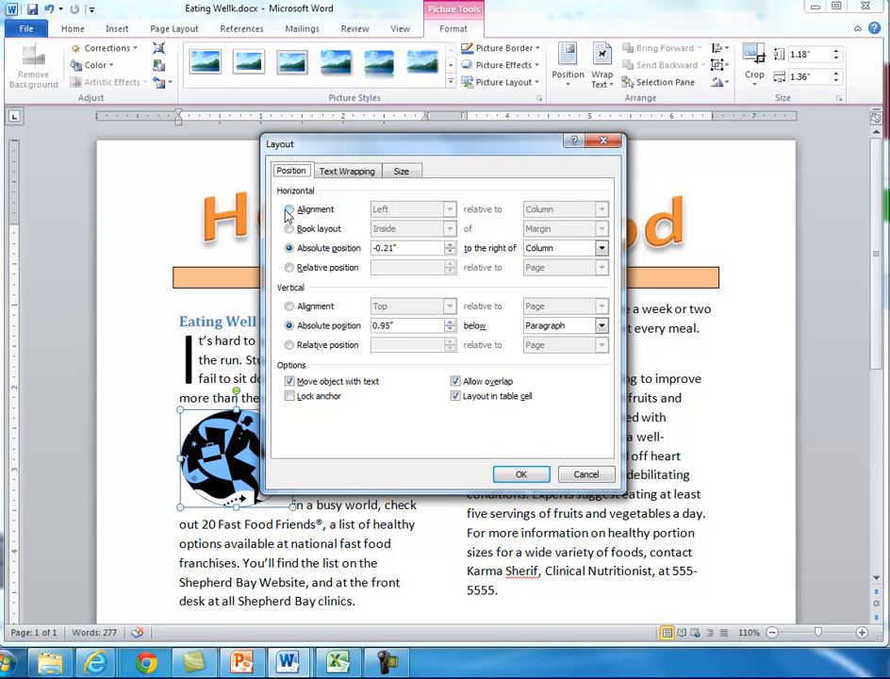
{"action": "left_click", "coordinate": [289, 209]}
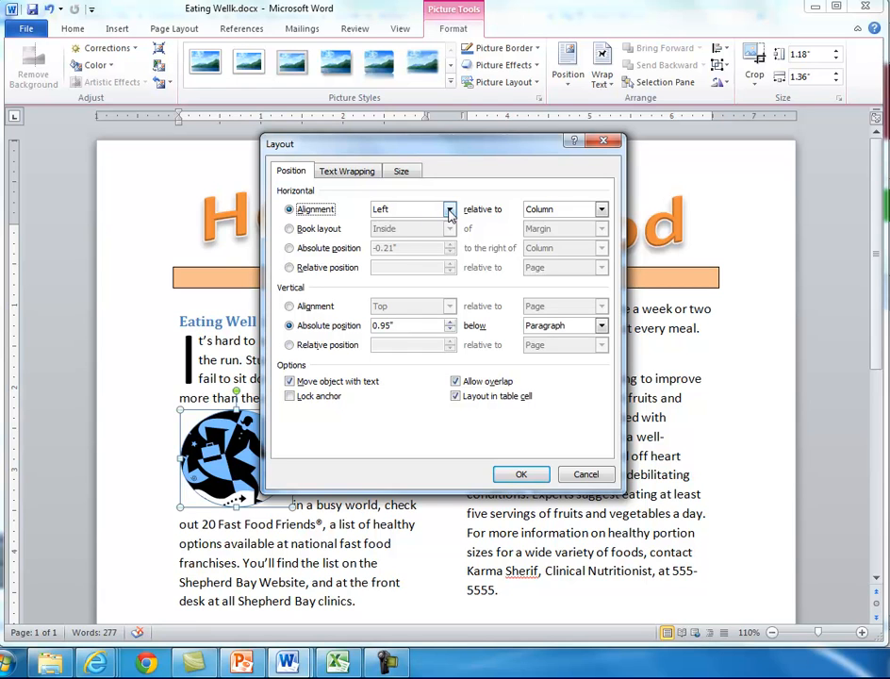
{"action": "left_click", "coordinate": [448, 209]}
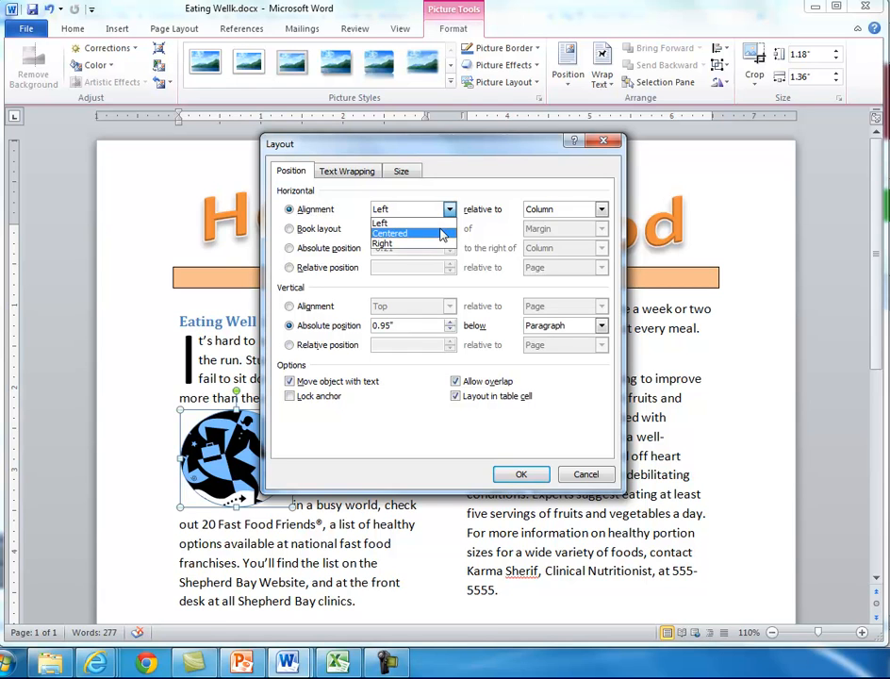
{"action": "left_click", "coordinate": [443, 233]}
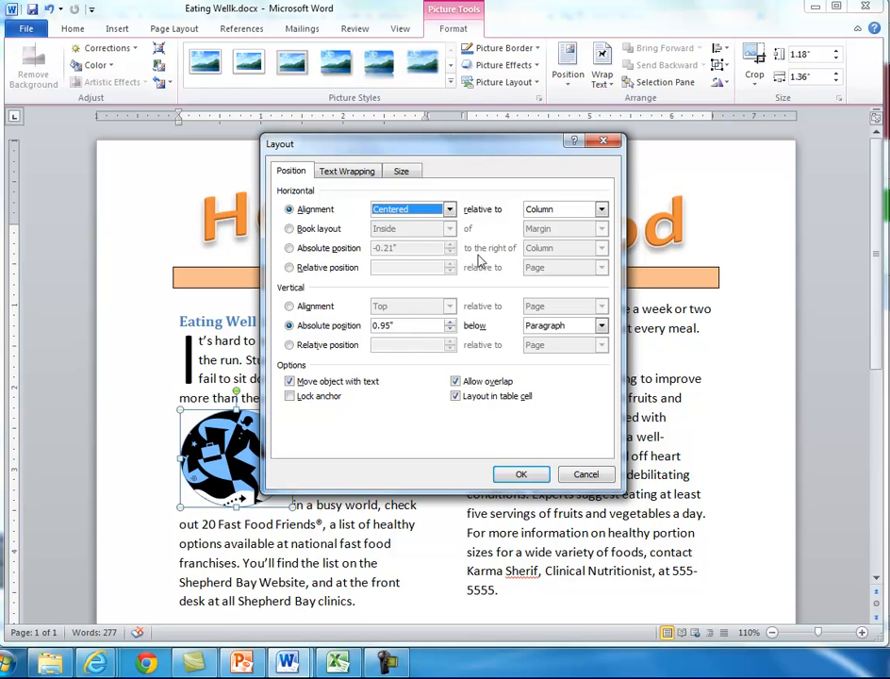
{"action": "left_click", "coordinate": [291, 309]}
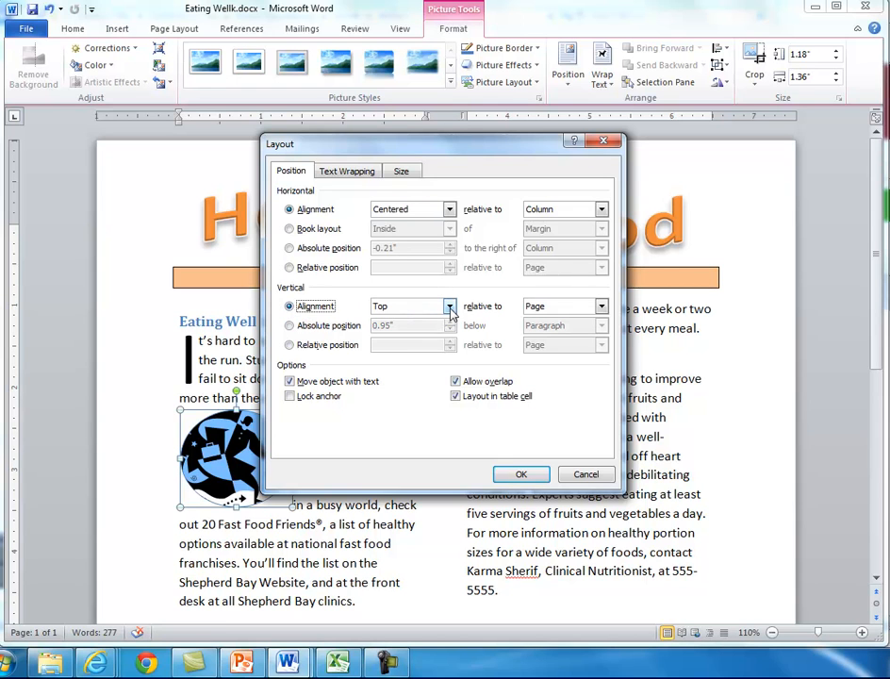
{"action": "left_click", "coordinate": [450, 310]}
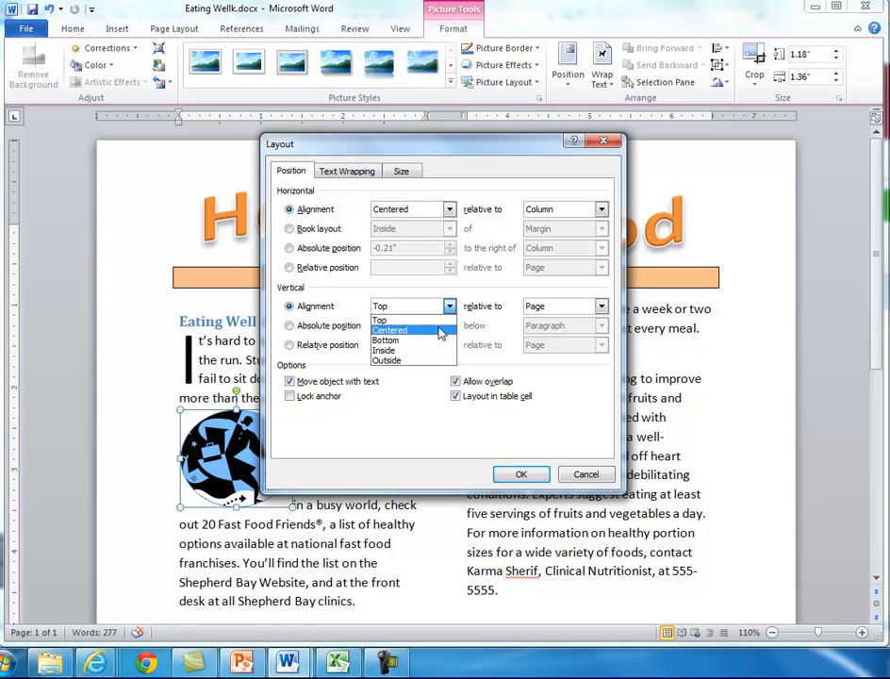
{"action": "left_click", "coordinate": [439, 332]}
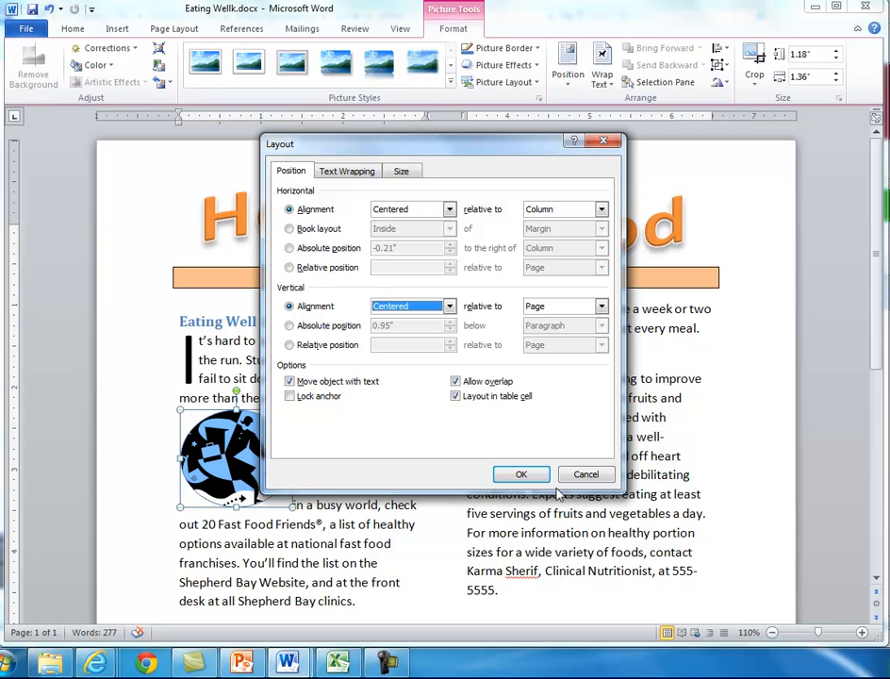
{"action": "left_click", "coordinate": [524, 474]}
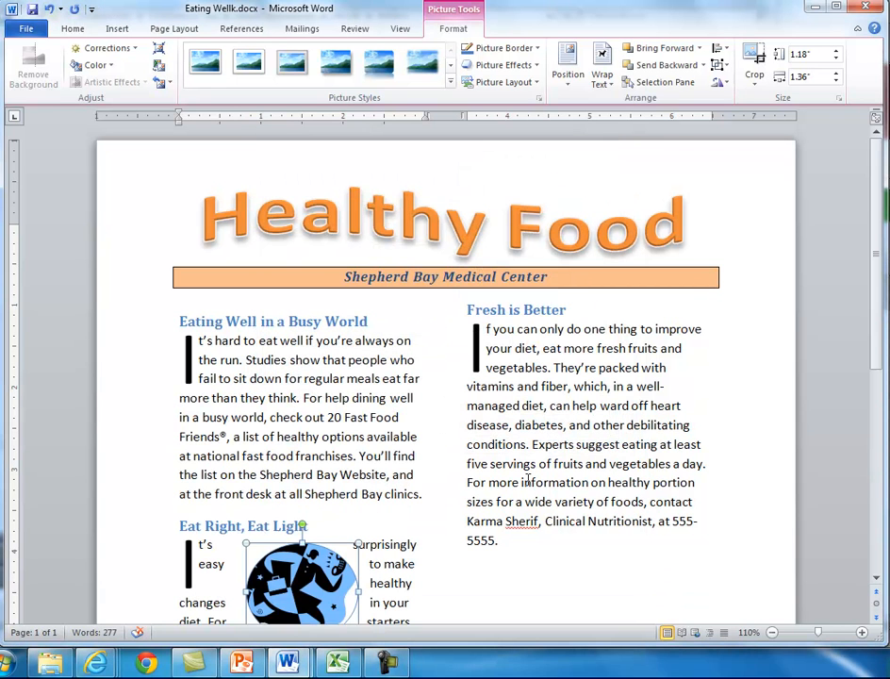
Move the clip art up into the paragraph under the "Eating Well in a Busy World" heading.
{"action": "left_click_drag", "start_coordinate": [272, 591], "coordinate": [210, 439]}
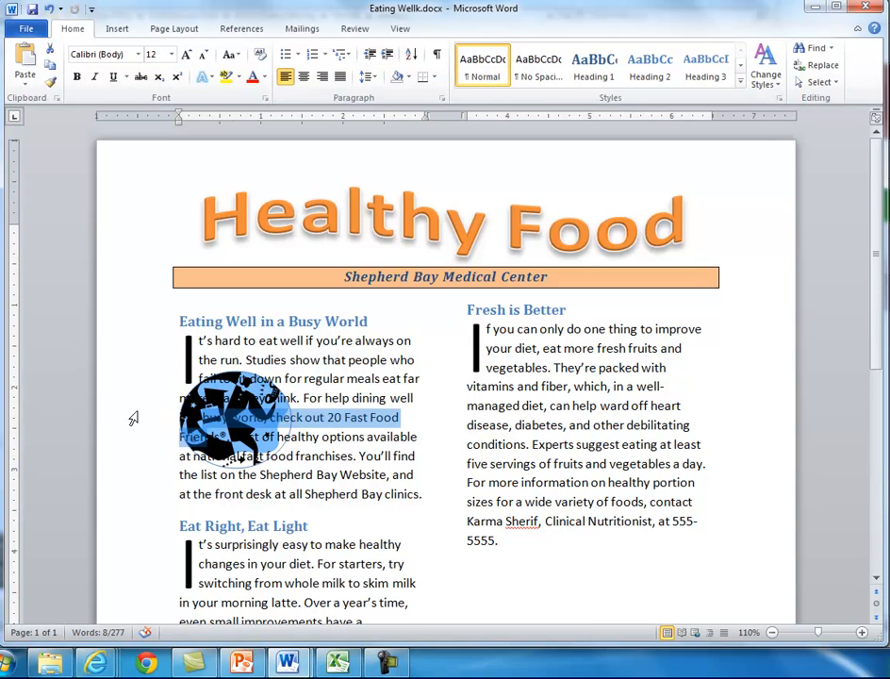
{"action": "left_click", "coordinate": [236, 430]}
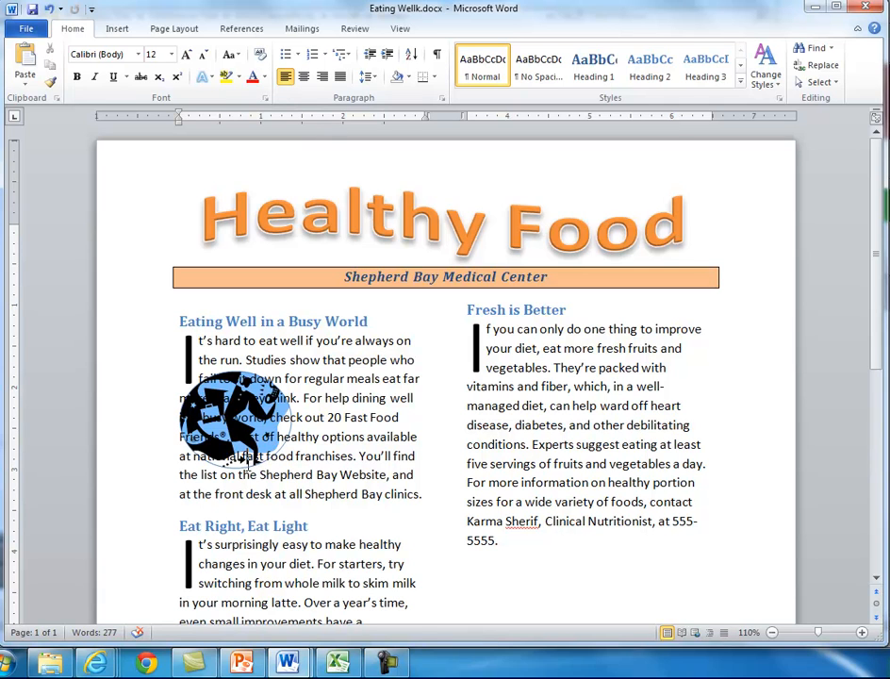
{"action": "left_click_drag", "start_coordinate": [210, 415], "coordinate": [158, 414]}
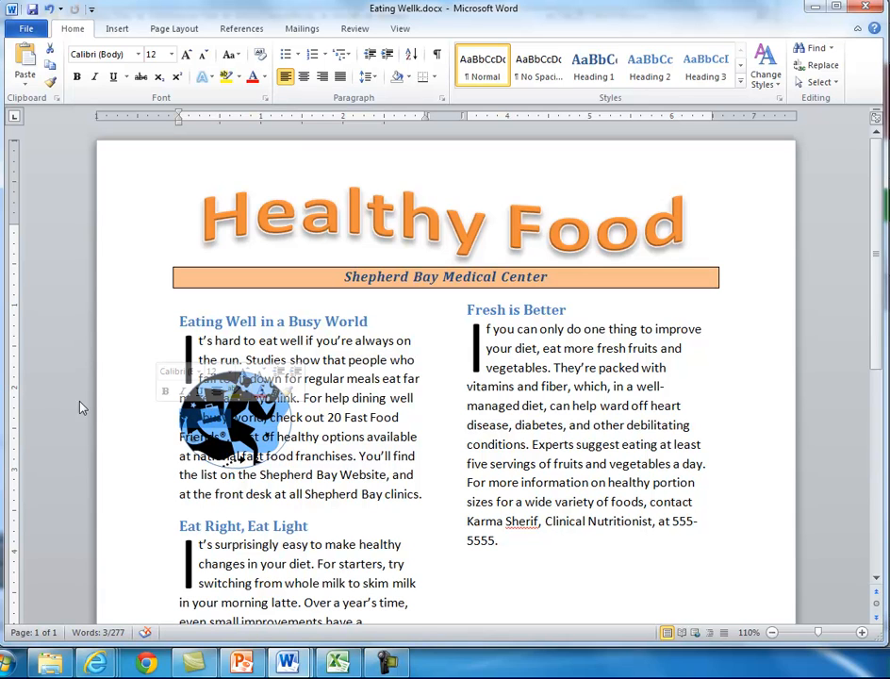
{"action": "left_click", "coordinate": [117, 321]}
{"action": "left_click", "coordinate": [250, 460], "text": "shift"}
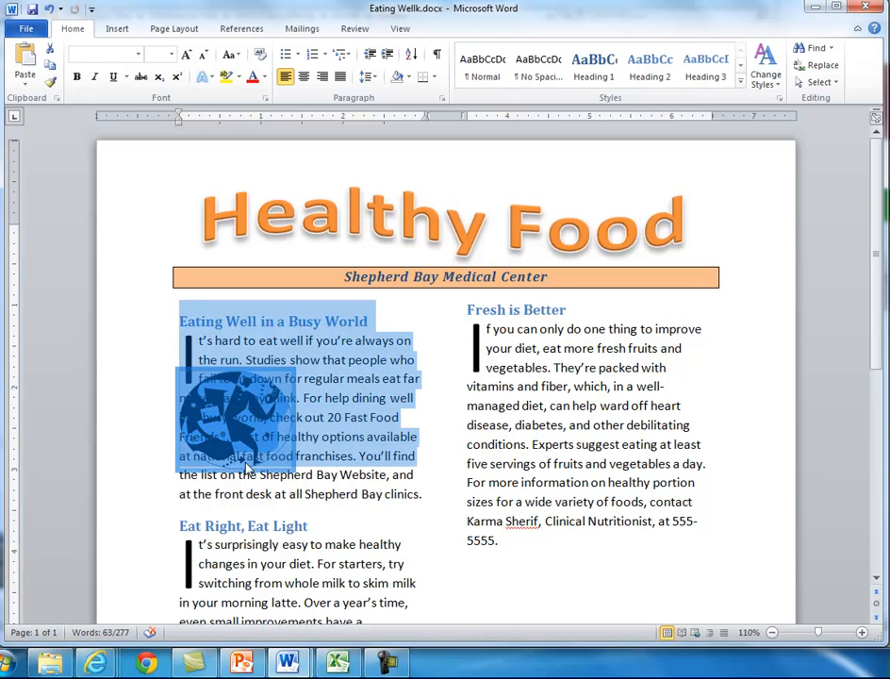
{"action": "left_click_drag", "start_coordinate": [249, 460], "coordinate": [245, 487]}
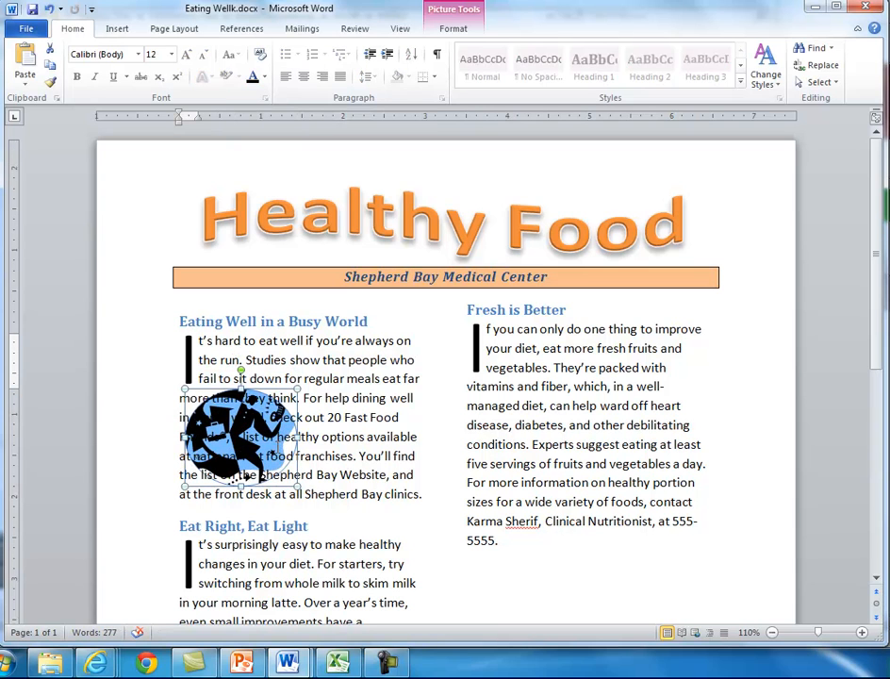
Position the clip art at the middle center of the page with text wrapping, then move it back over the first article's paragraph.
{"action": "left_click", "coordinate": [455, 32]}
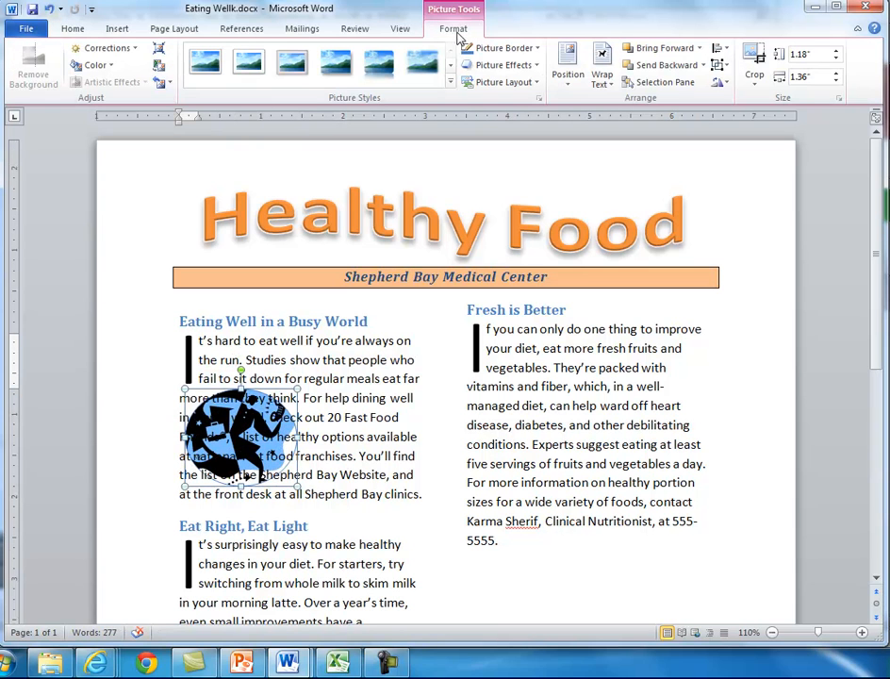
{"action": "left_click", "coordinate": [571, 80]}
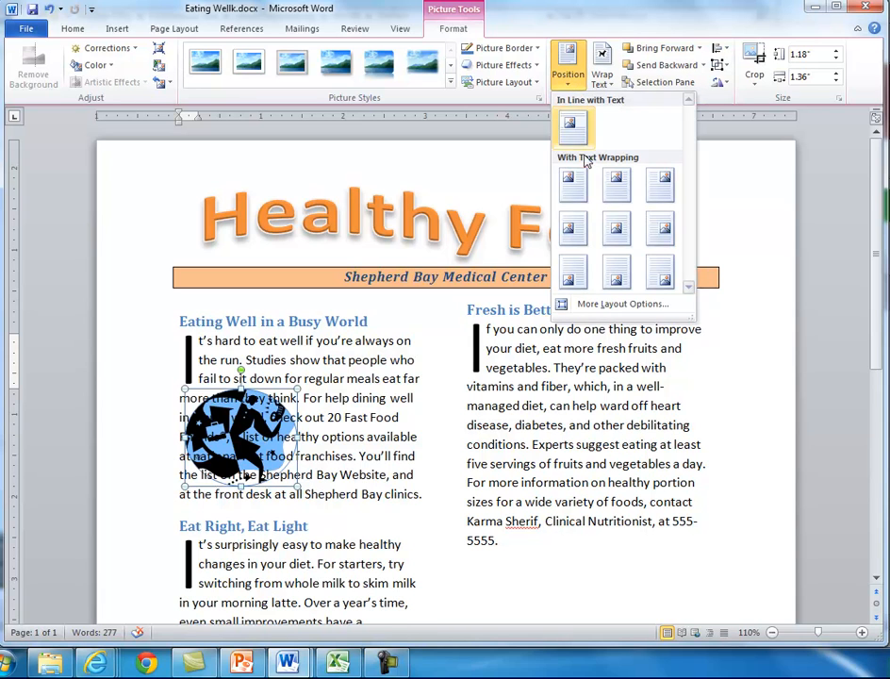
{"action": "left_click", "coordinate": [617, 234]}
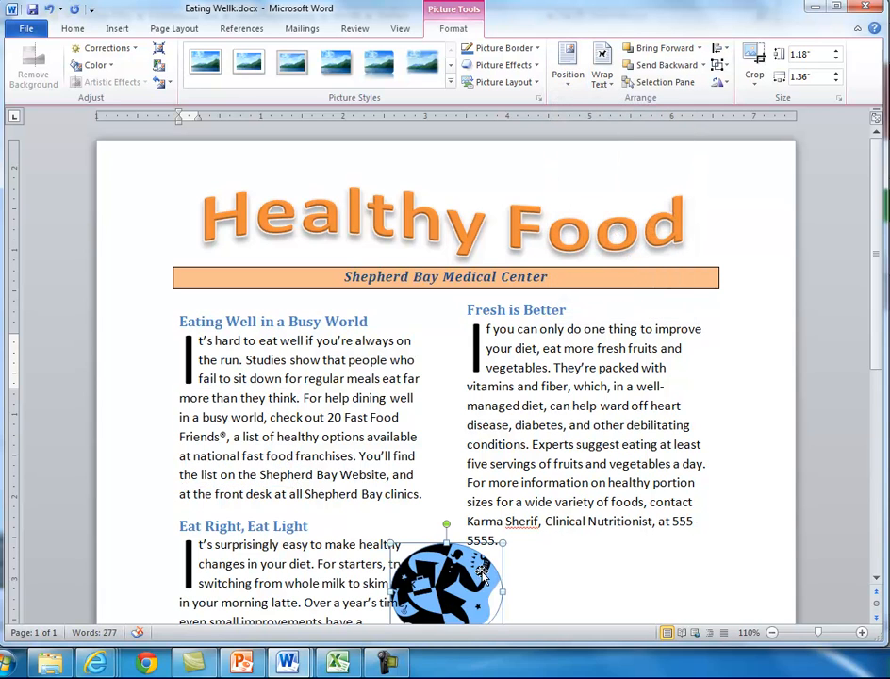
{"action": "left_click_drag", "start_coordinate": [478, 575], "coordinate": [255, 415]}
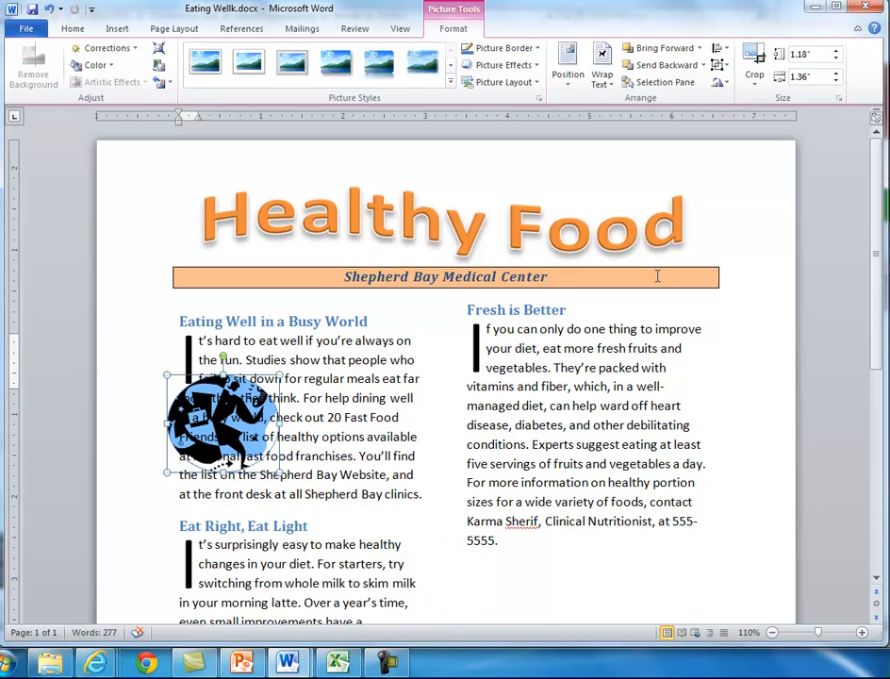
Try the Through, Behind Text and In Front of Text wrapping styles on the clip art.
{"action": "left_click", "coordinate": [604, 83]}
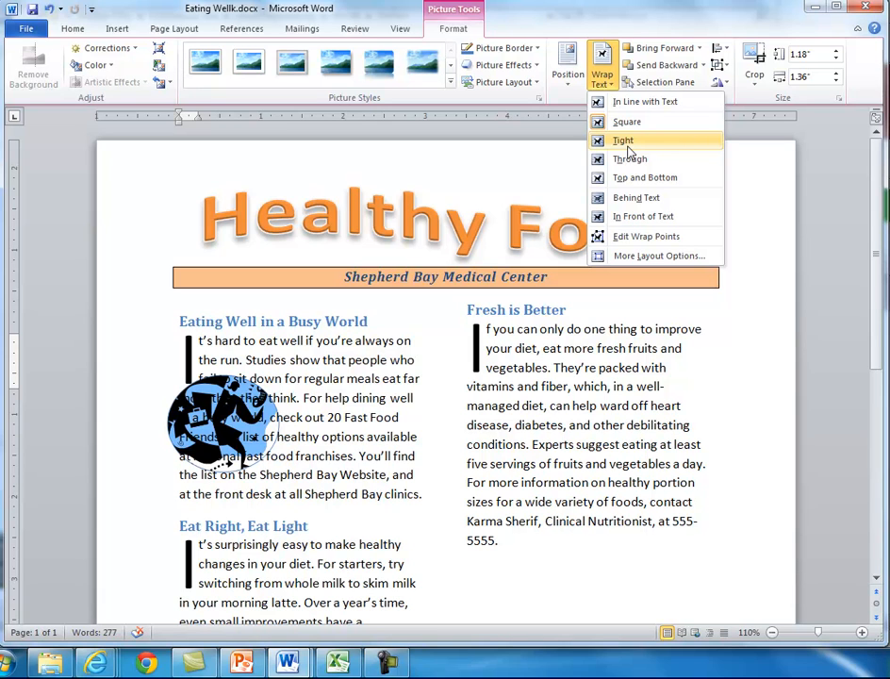
{"action": "left_click", "coordinate": [630, 164]}
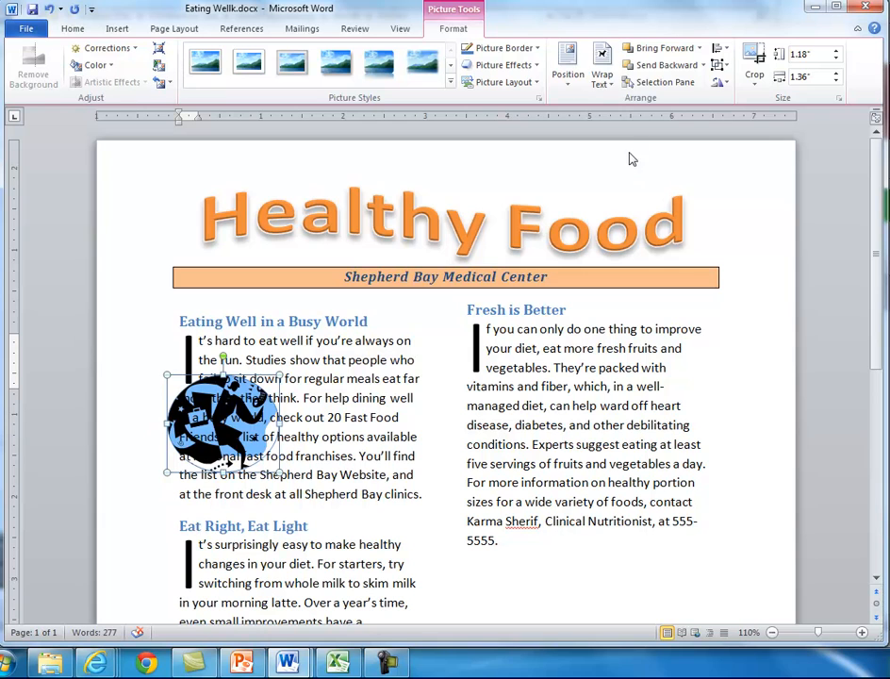
{"action": "left_click", "coordinate": [603, 81]}
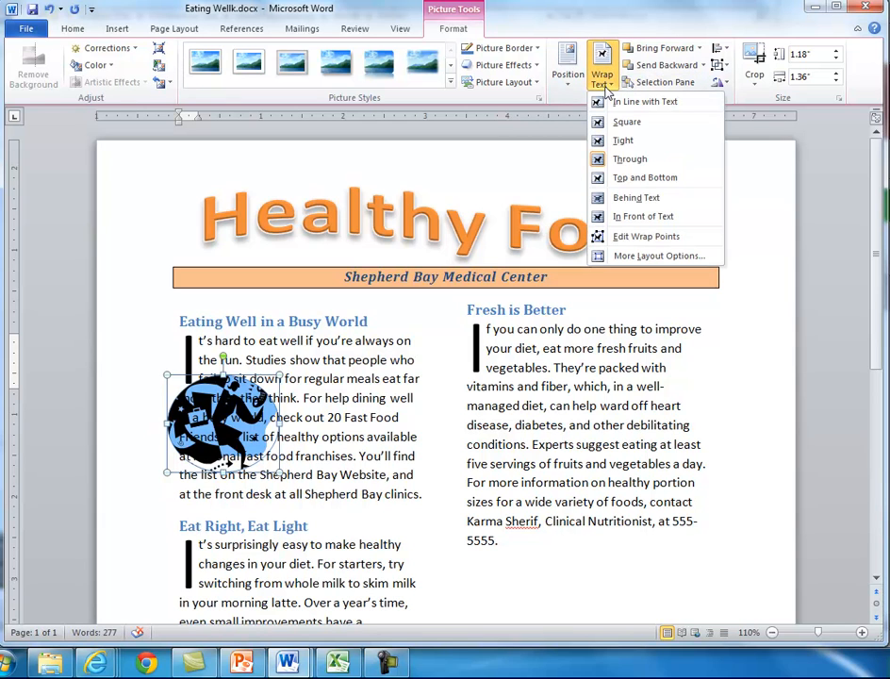
{"action": "left_click", "coordinate": [644, 202]}
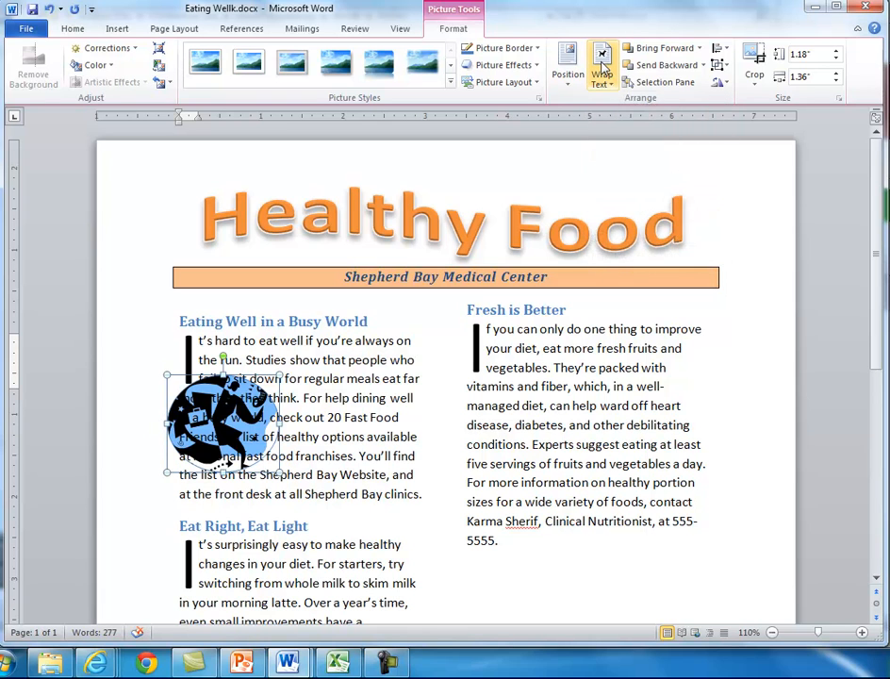
{"action": "left_click", "coordinate": [608, 85]}
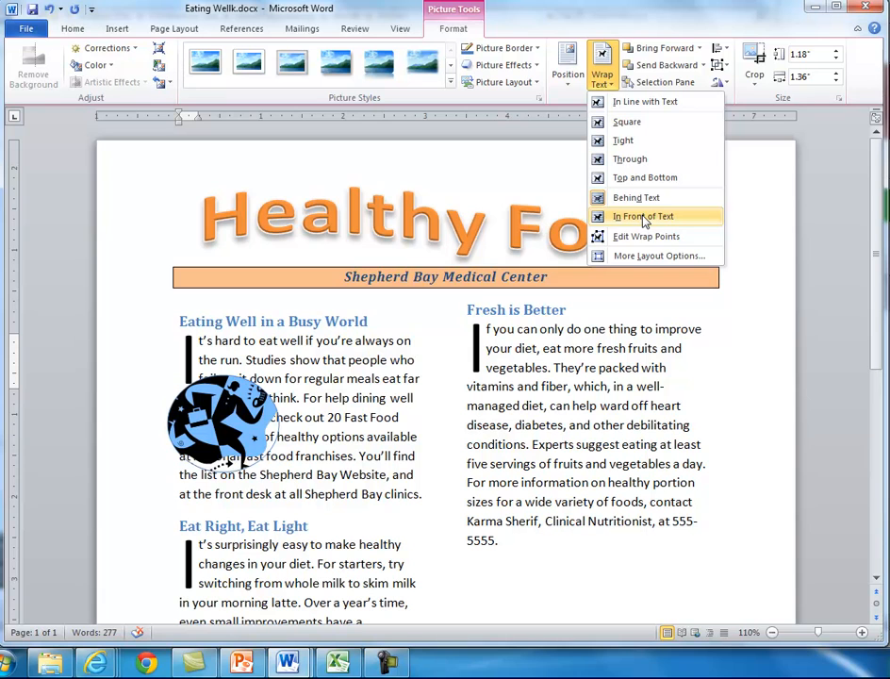
{"action": "left_click", "coordinate": [645, 217]}
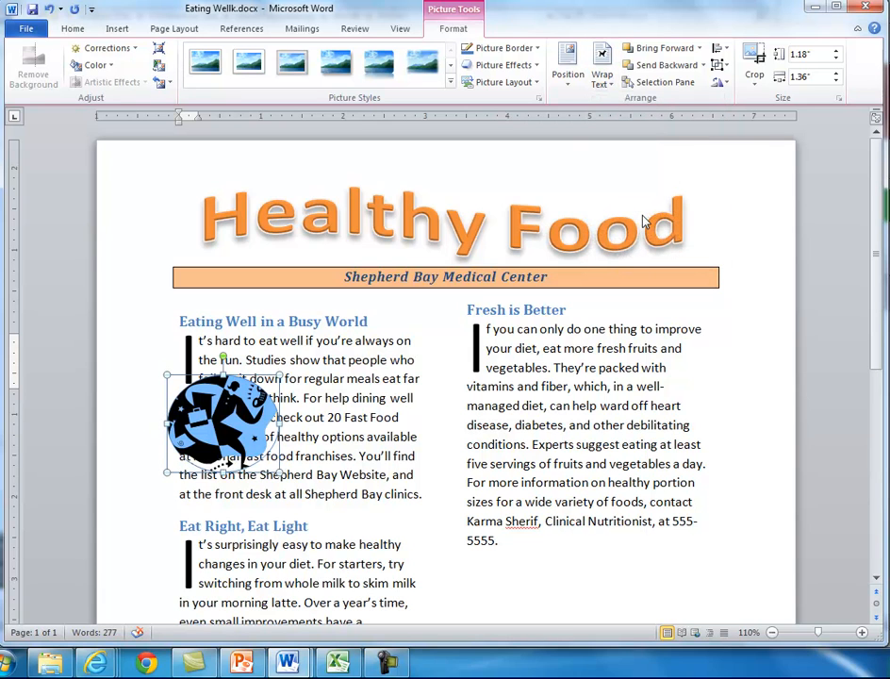
Reapply the middle center position with text wrapping to the clip art and return it to the "Eating Well in a Busy World" paragraph.
{"action": "left_click", "coordinate": [571, 83]}
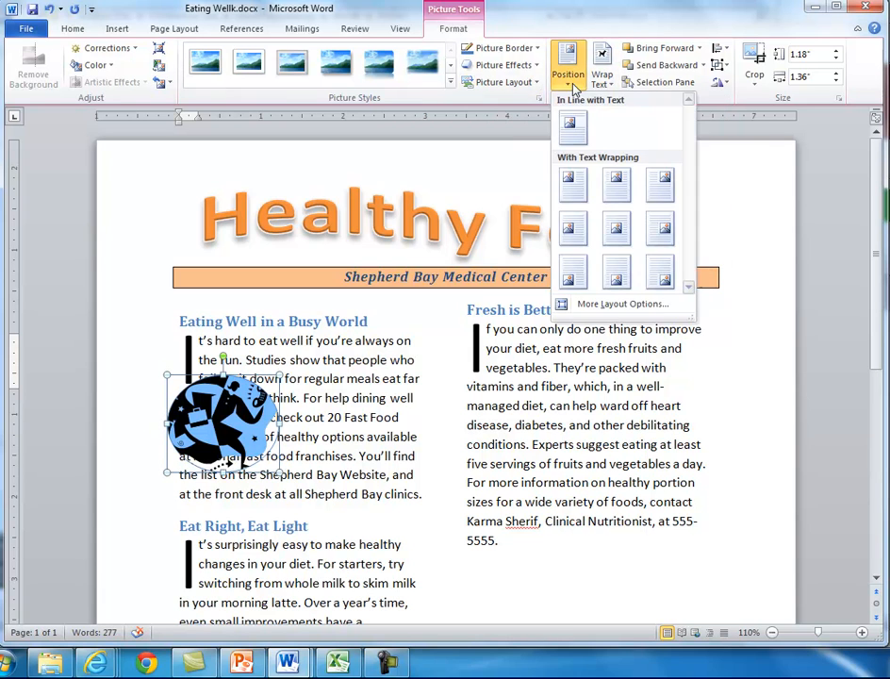
{"action": "left_click", "coordinate": [614, 226]}
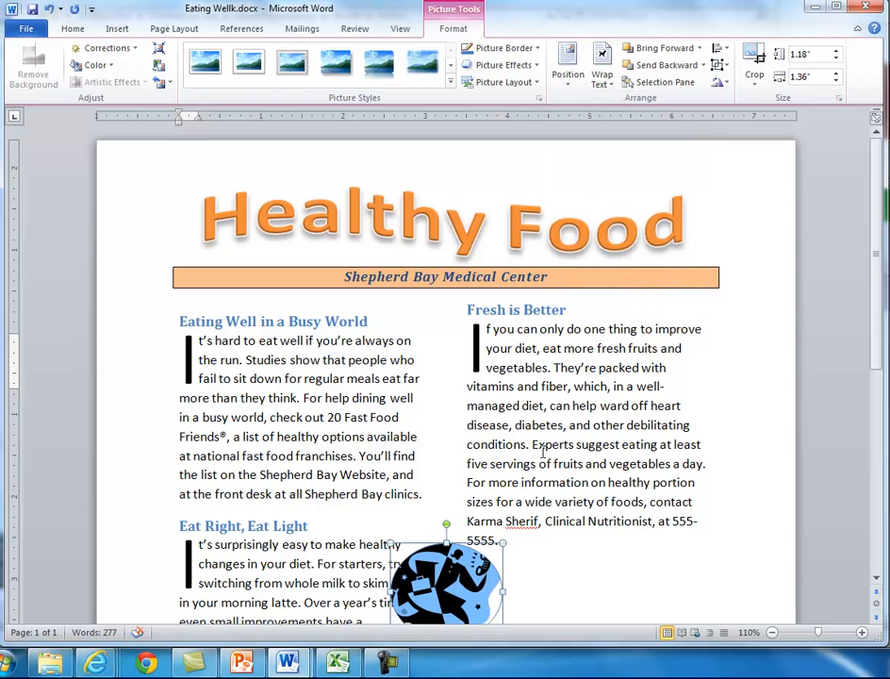
{"action": "left_click_drag", "start_coordinate": [483, 565], "coordinate": [272, 400]}
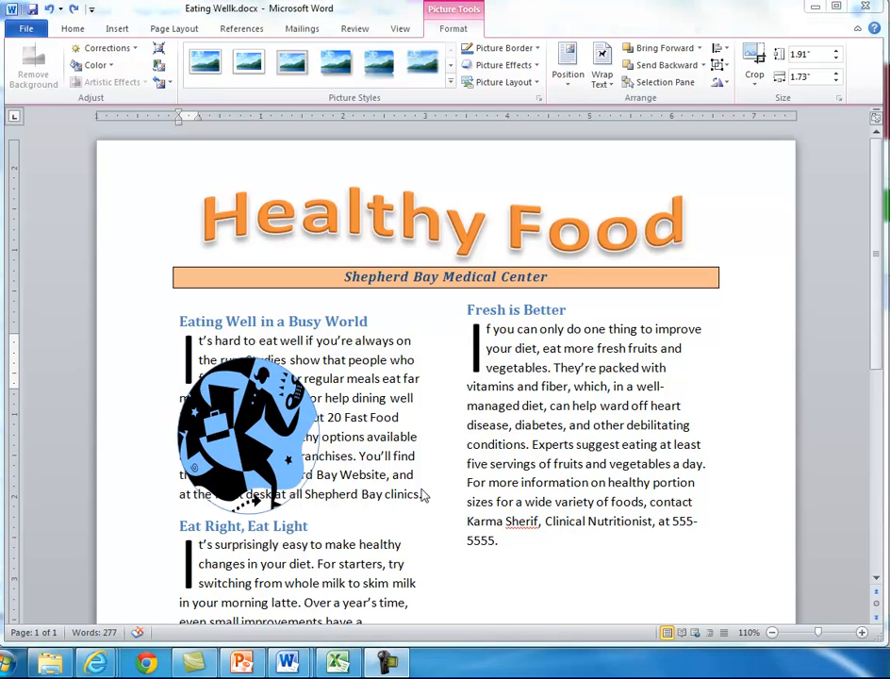
Position the 1.91" high clip art at the middle center with text wrapping and move it over the first article's text.
{"action": "left_click", "coordinate": [236, 432]}
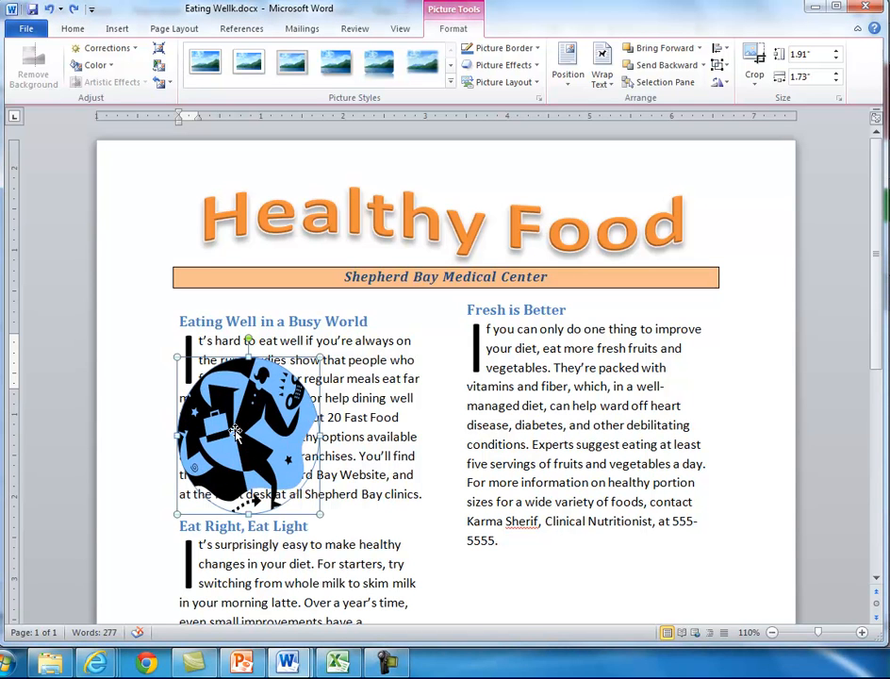
{"action": "left_click", "coordinate": [569, 82]}
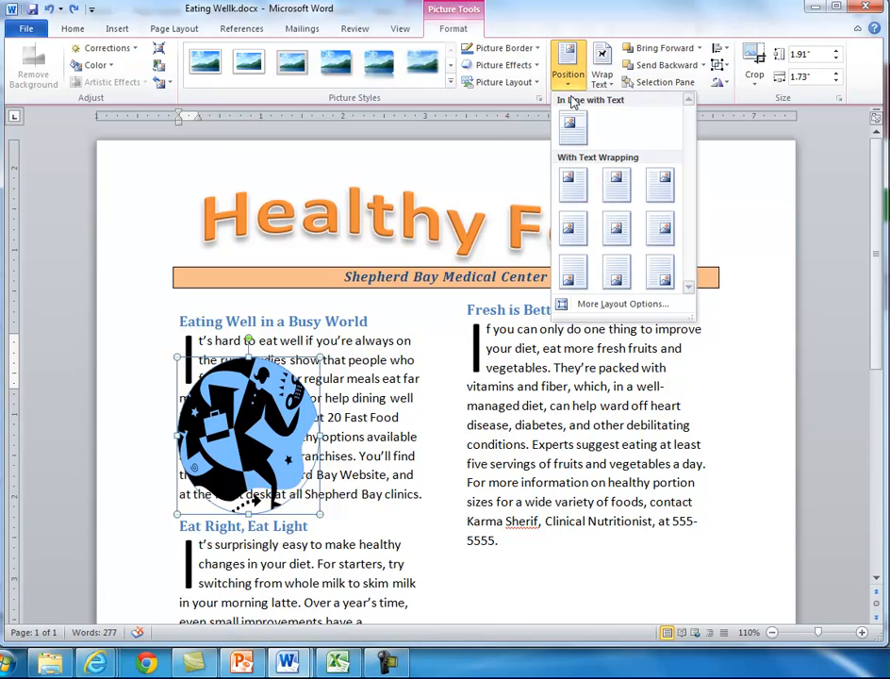
{"action": "left_click", "coordinate": [617, 235]}
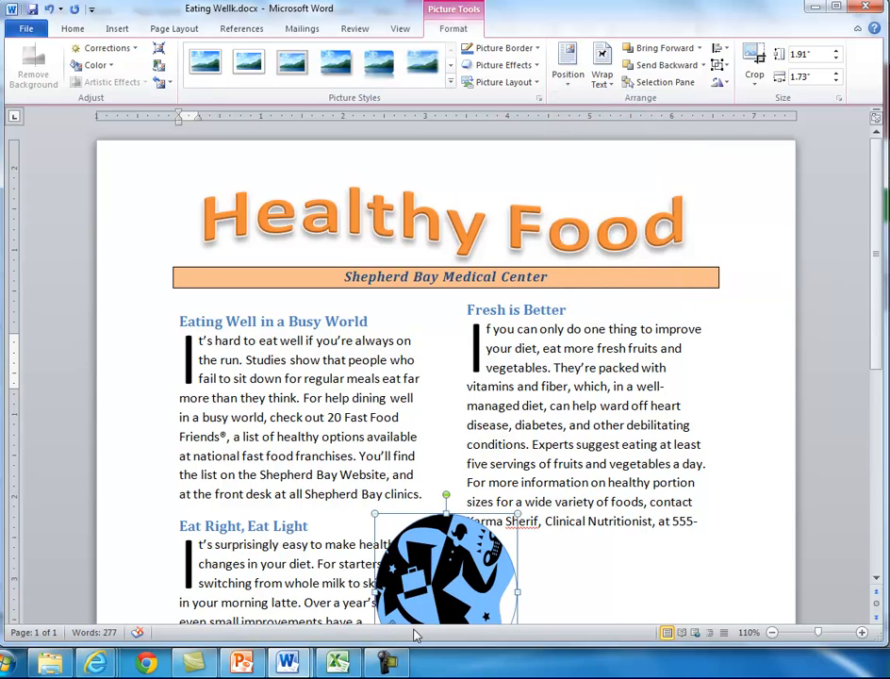
{"action": "left_click_drag", "start_coordinate": [431, 608], "coordinate": [235, 453]}
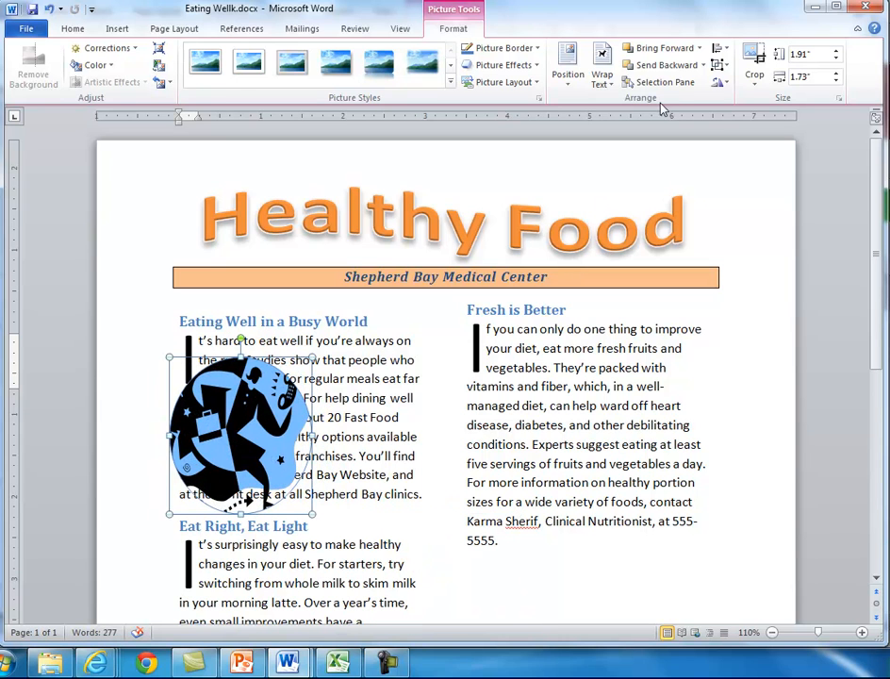
Position the clip art in line with text and move it into the first article's paragraph after "check out 2".
{"action": "left_click", "coordinate": [570, 82]}
{"action": "left_click", "coordinate": [572, 123]}
{"action": "left_click_drag", "start_coordinate": [277, 362], "coordinate": [282, 453]}
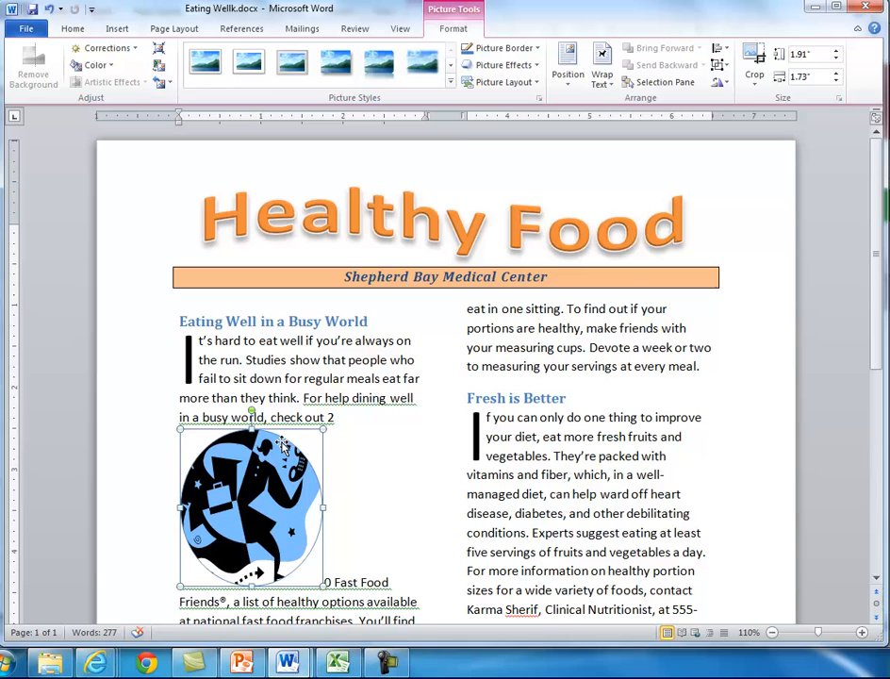
Set the clip art's height to 1.5", keeping its proportions, and choose In Line with Text as its wrapping style.
{"action": "left_click", "coordinate": [836, 59]}
{"action": "left_click", "coordinate": [836, 60]}
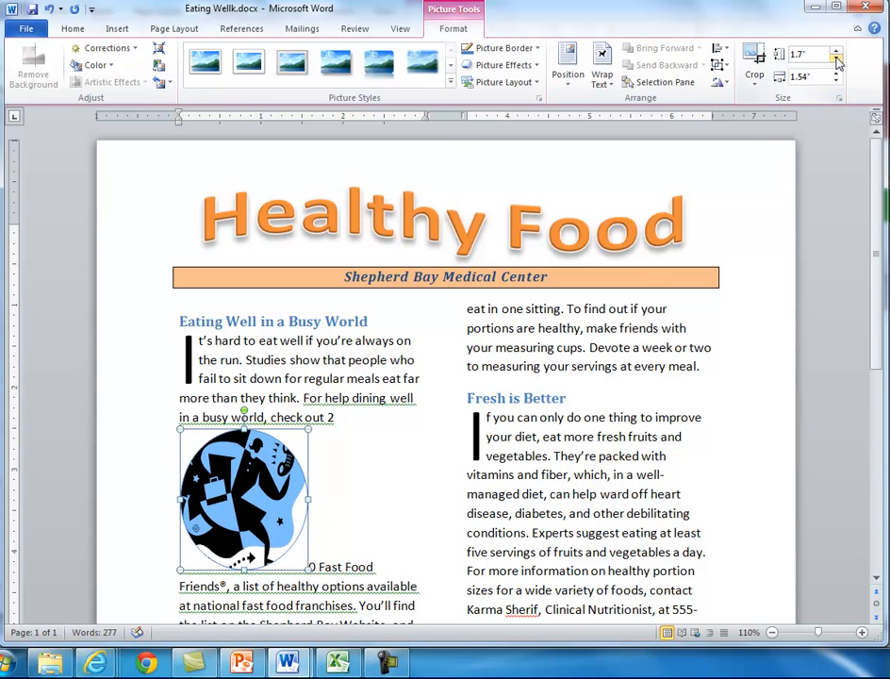
{"action": "left_click", "coordinate": [836, 59]}
{"action": "left_click", "coordinate": [836, 59]}
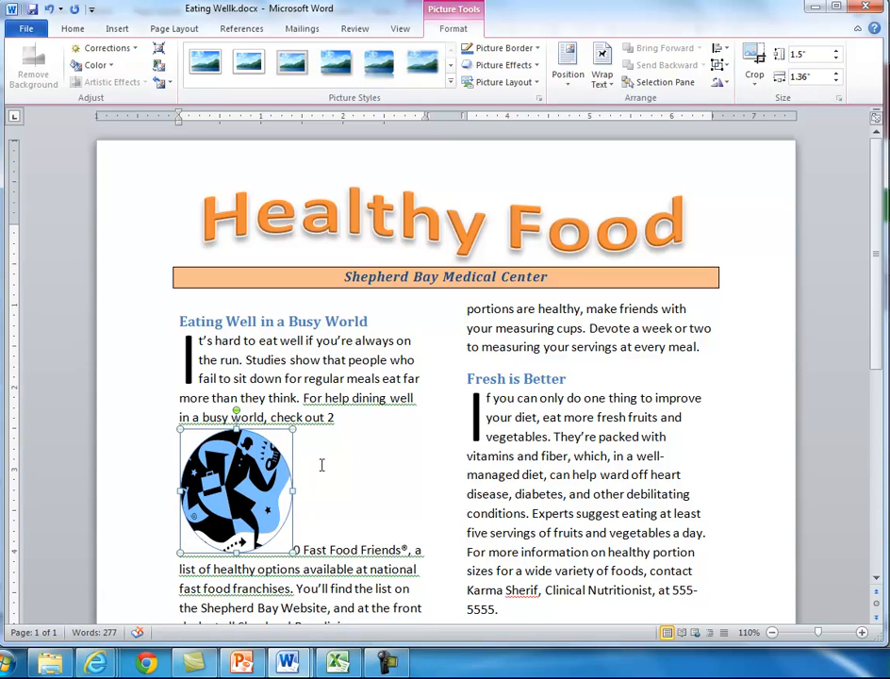
{"action": "left_click", "coordinate": [608, 81]}
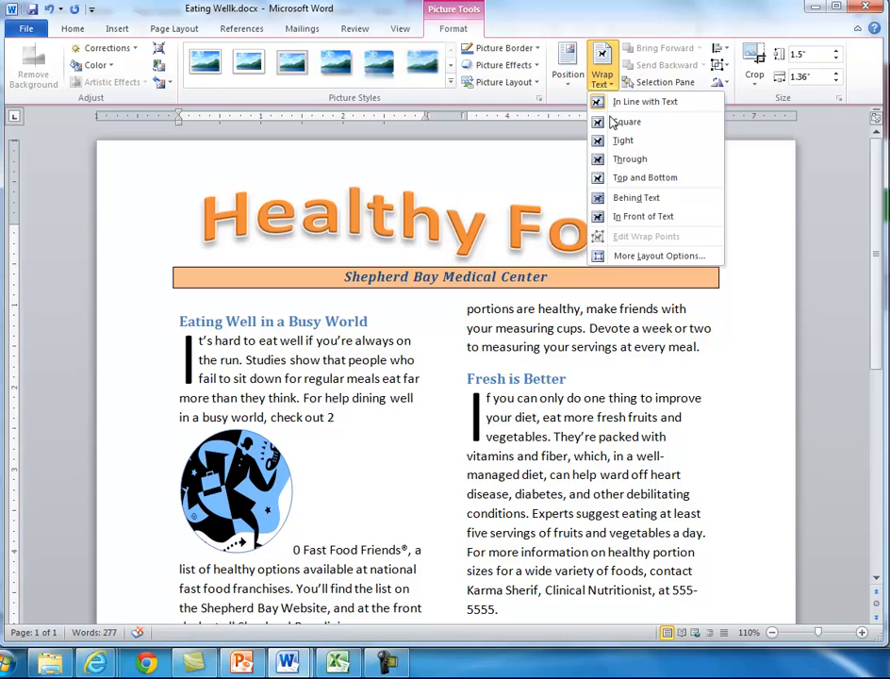
{"action": "left_click", "coordinate": [617, 102]}
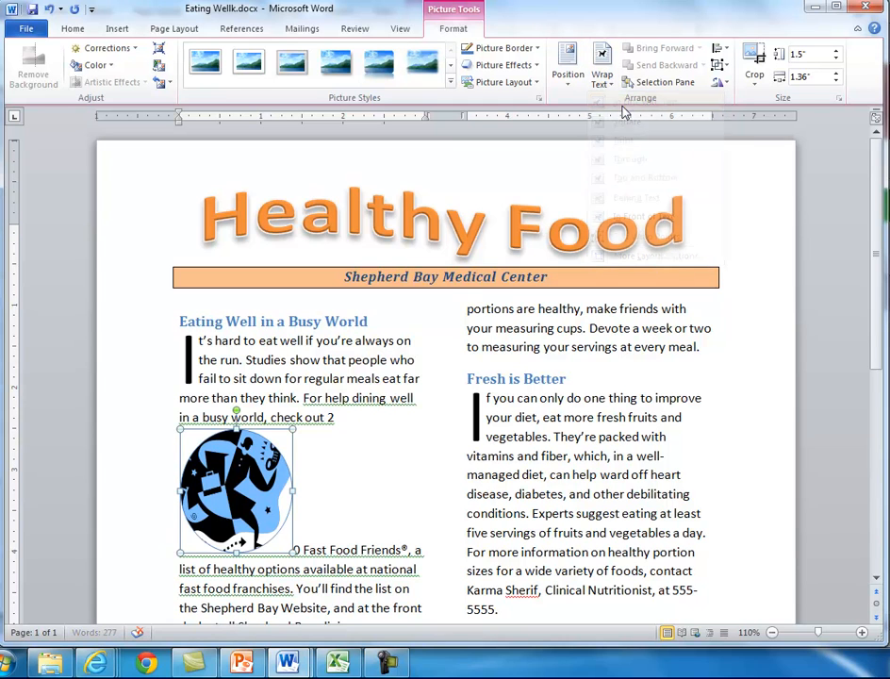
Position the clip art at the middle left with square text wrapping and move it up over the first article's text.
{"action": "left_click_drag", "start_coordinate": [229, 491], "coordinate": [246, 419]}
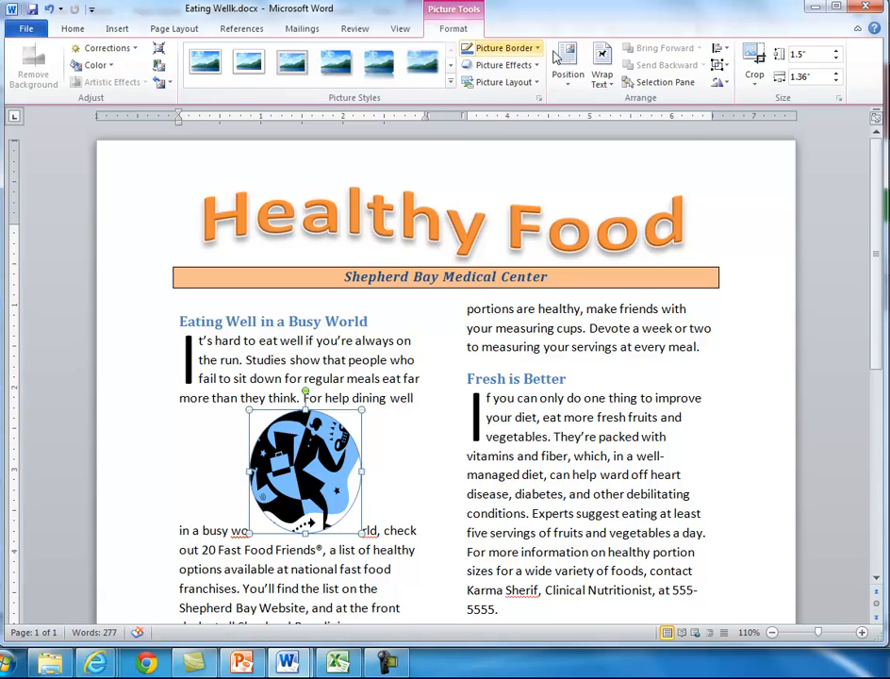
{"action": "left_click", "coordinate": [579, 83]}
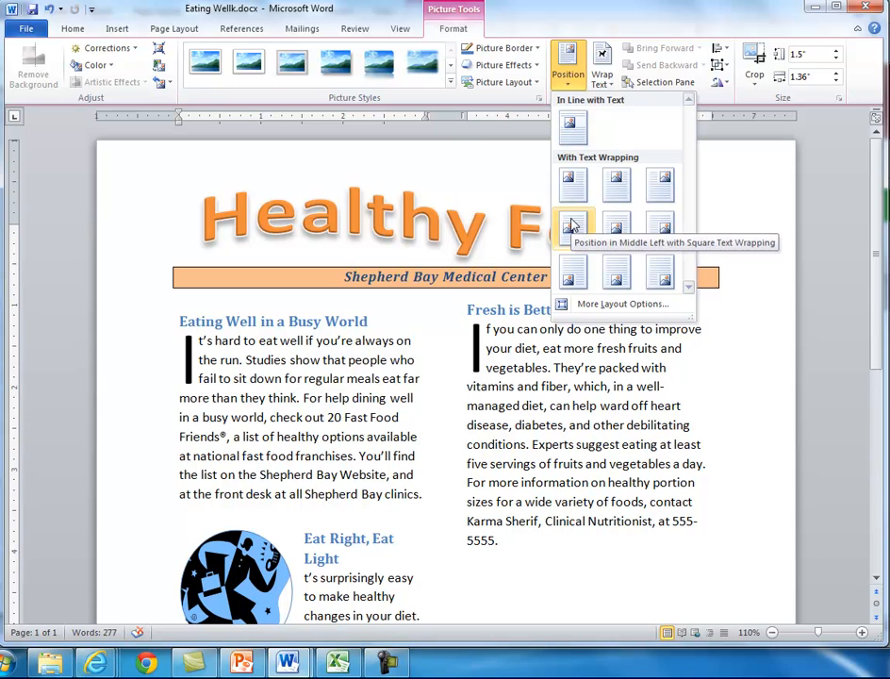
{"action": "left_click", "coordinate": [574, 225]}
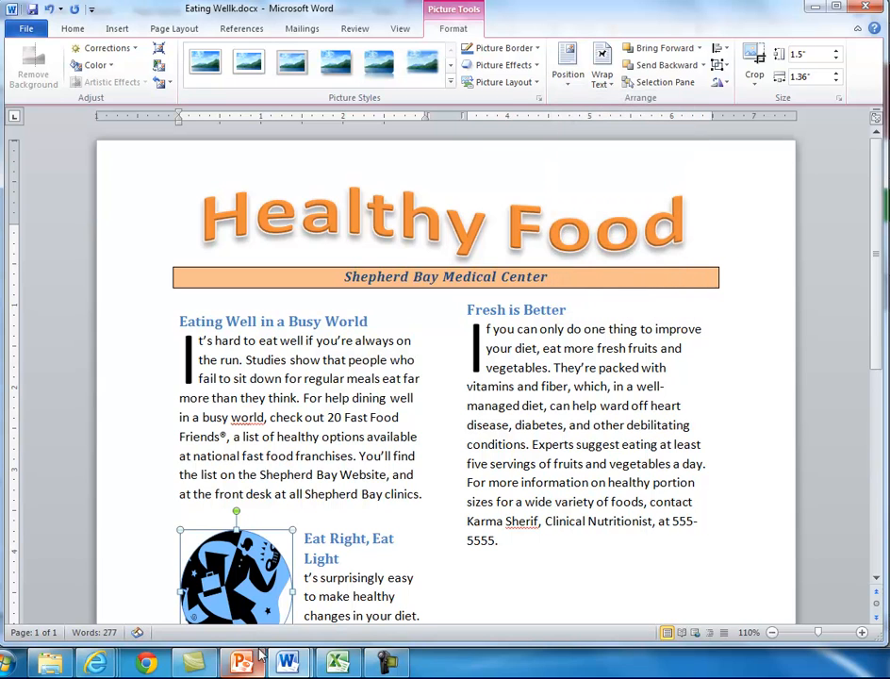
{"action": "left_click_drag", "start_coordinate": [252, 579], "coordinate": [252, 465]}
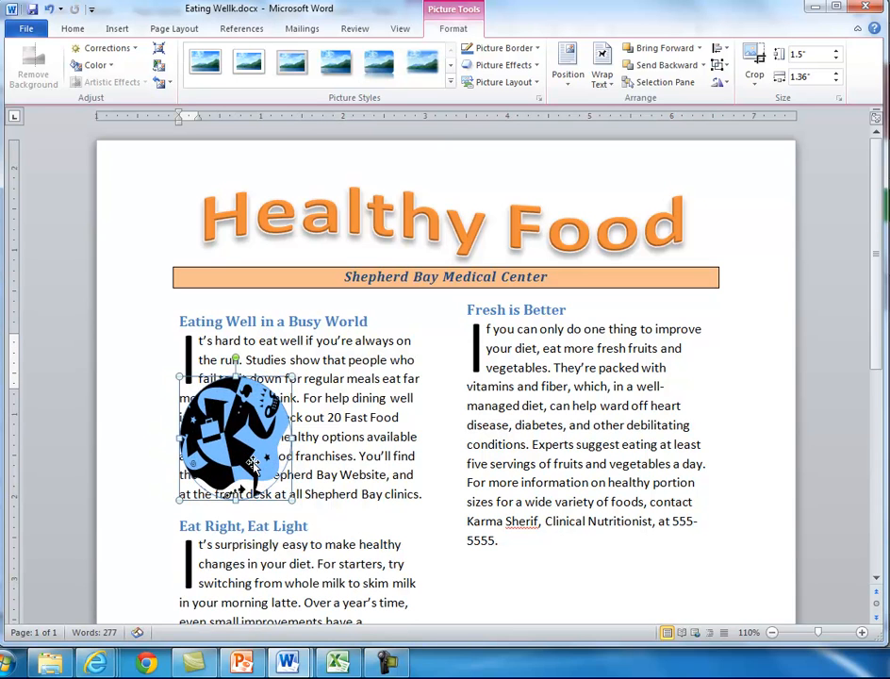
Position the clip art in line with text and move it after "more than they think." in the first article.
{"action": "left_click", "coordinate": [575, 83]}
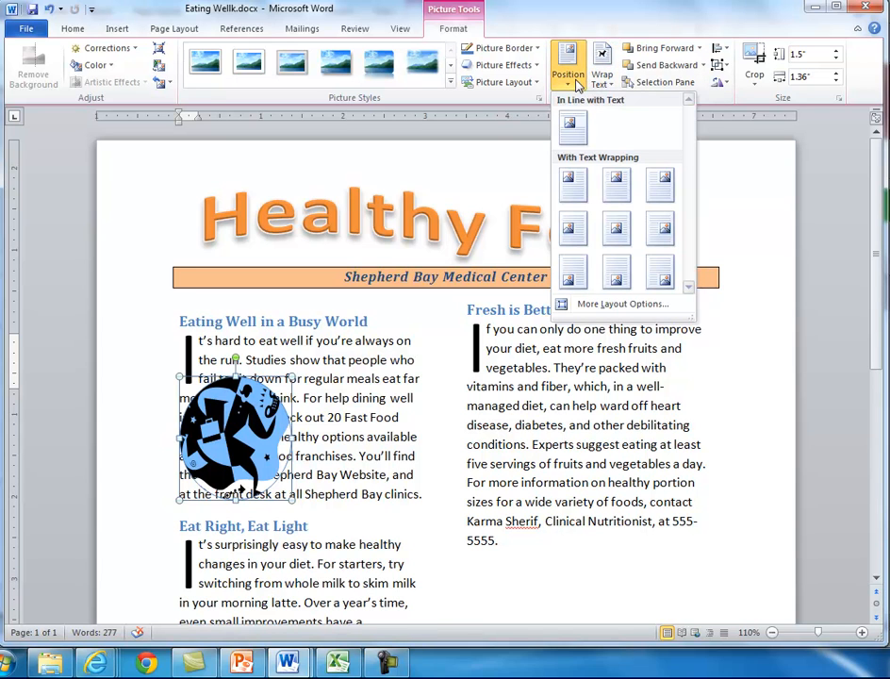
{"action": "left_click", "coordinate": [569, 125]}
{"action": "left_click_drag", "start_coordinate": [225, 345], "coordinate": [181, 436]}
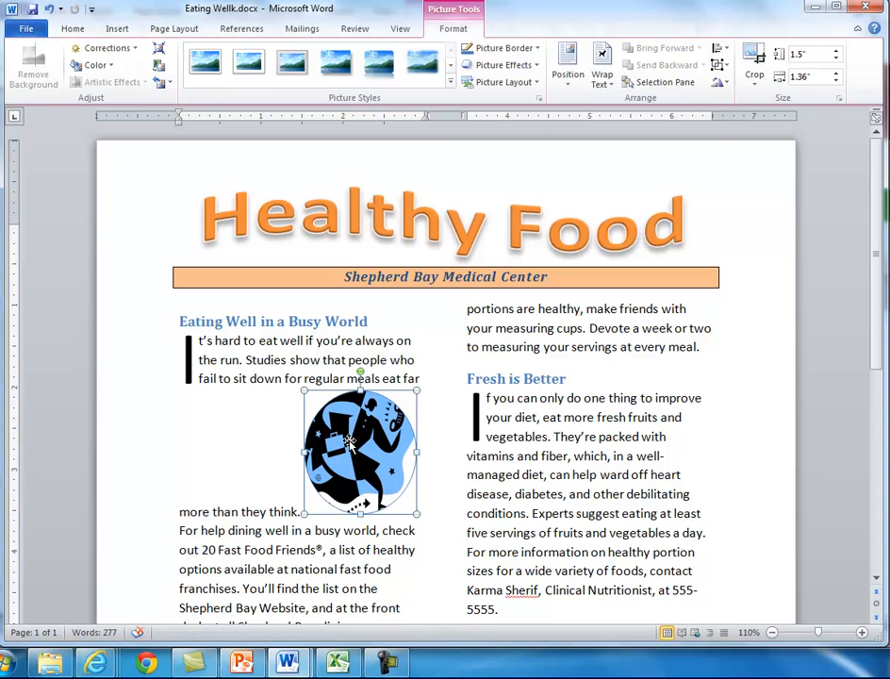
Reapply the middle left position with square text wrapping to the clip art and move it back over the "Eating Well in a Busy World" paragraph.
{"action": "left_click", "coordinate": [610, 88]}
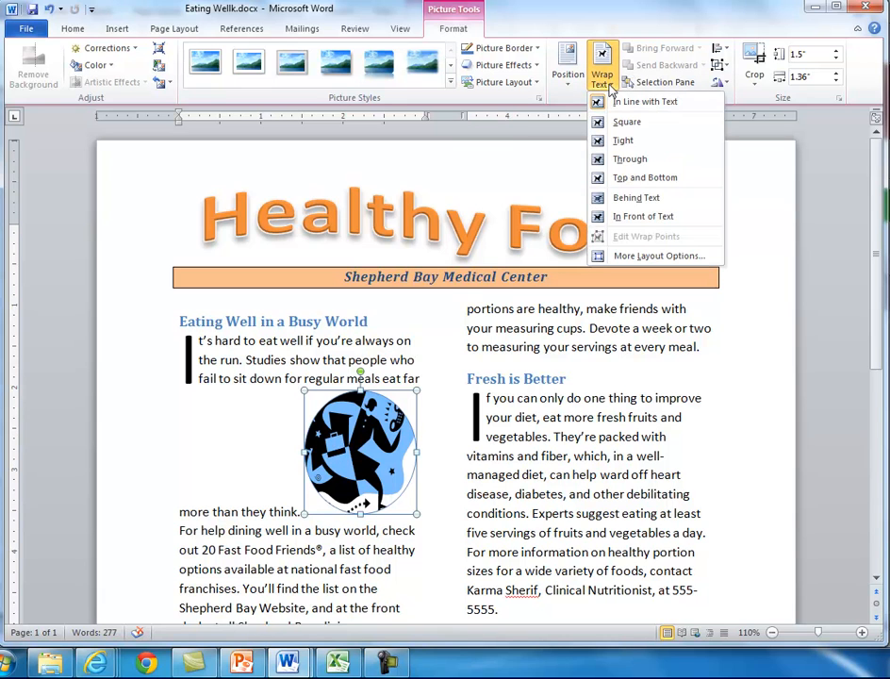
{"action": "left_click", "coordinate": [603, 83]}
{"action": "left_click", "coordinate": [570, 77]}
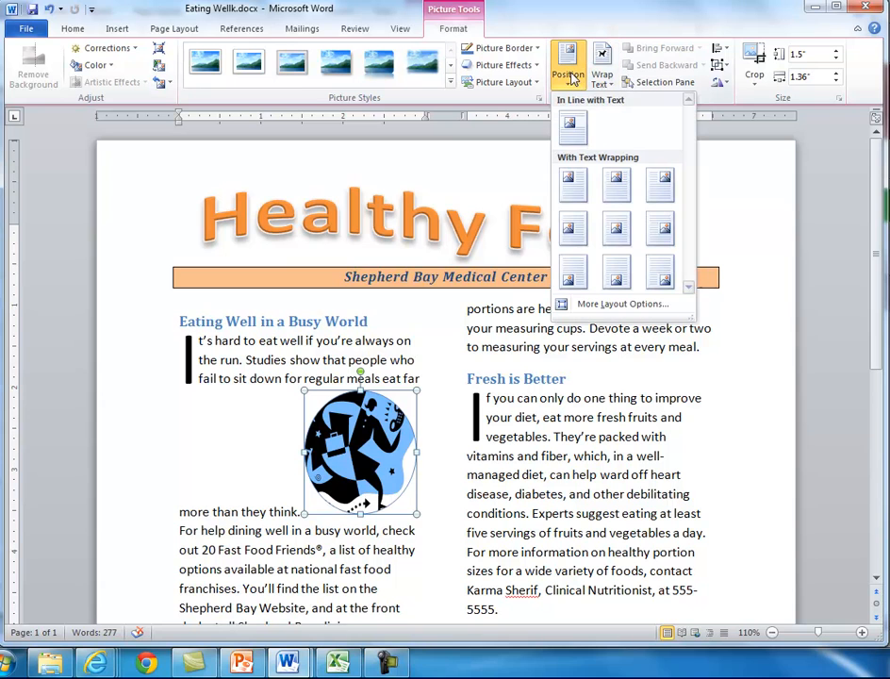
{"action": "left_click", "coordinate": [570, 236]}
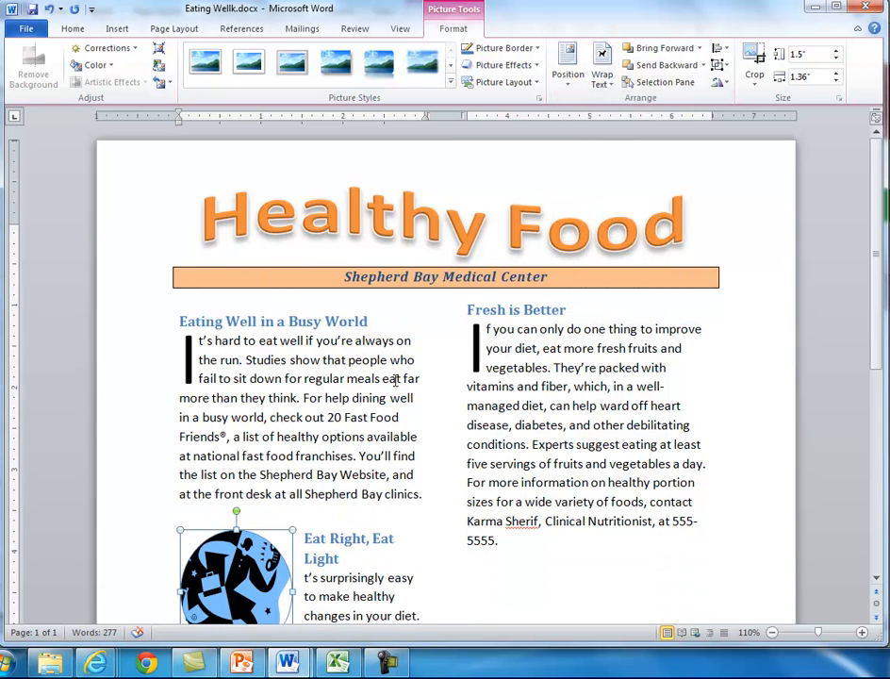
{"action": "left_click_drag", "start_coordinate": [238, 544], "coordinate": [233, 443]}
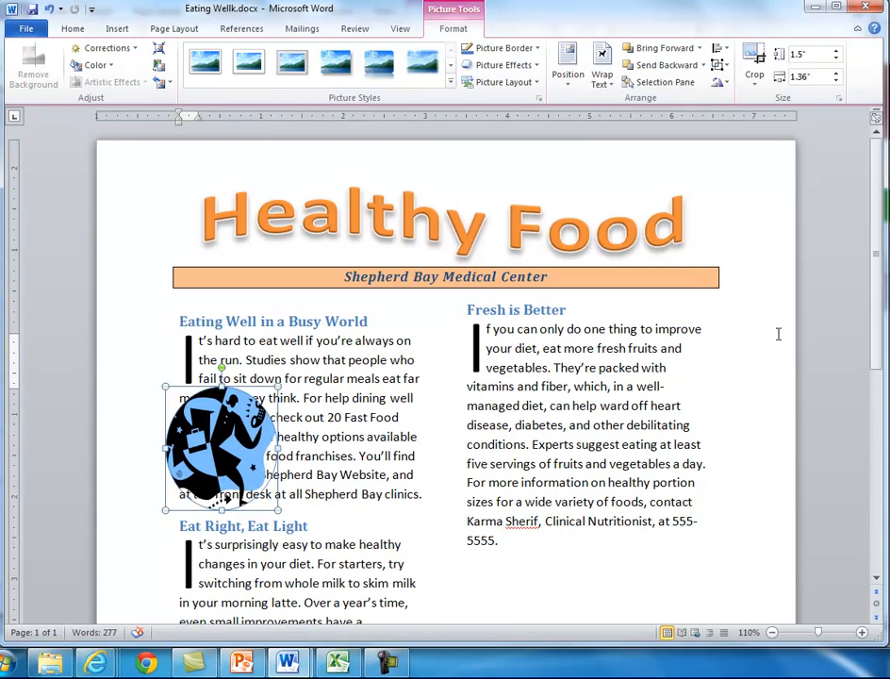
Set the clip art's wrapping to In Line with Text and move it directly before "in a busy world" in the first article.
{"action": "left_click", "coordinate": [613, 87]}
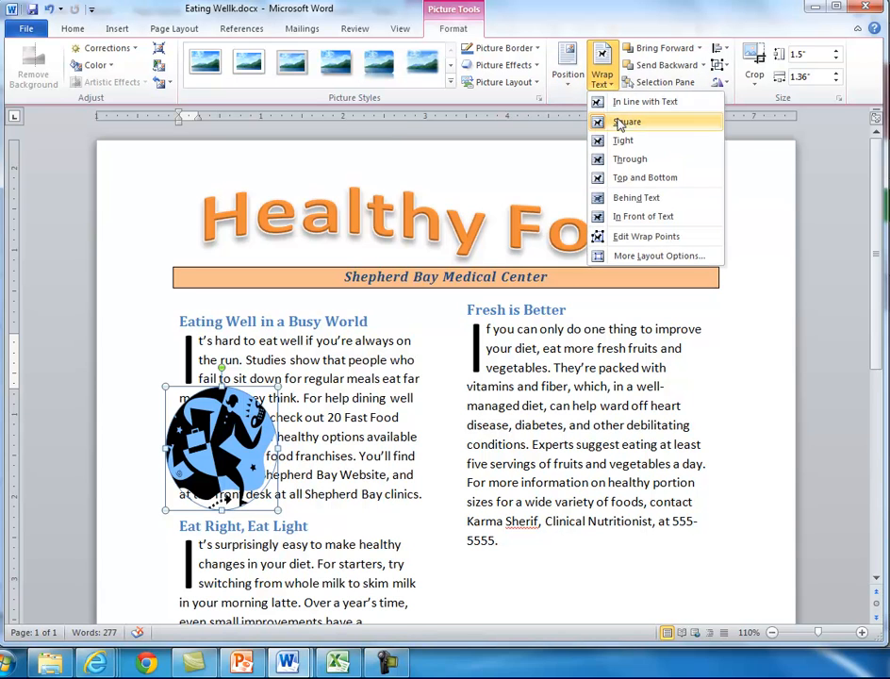
{"action": "left_click", "coordinate": [623, 103]}
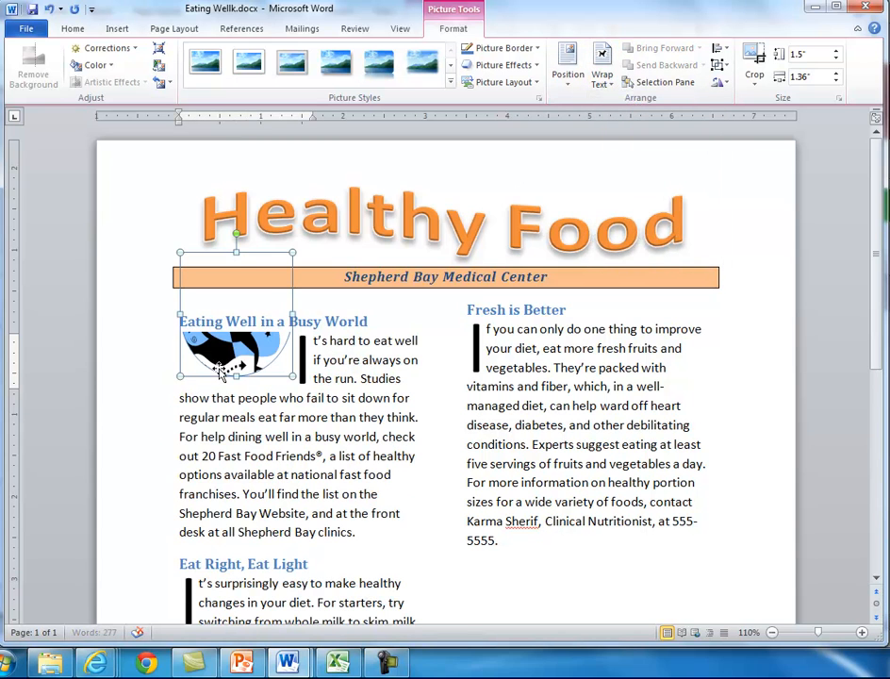
{"action": "left_click_drag", "start_coordinate": [223, 367], "coordinate": [181, 443]}
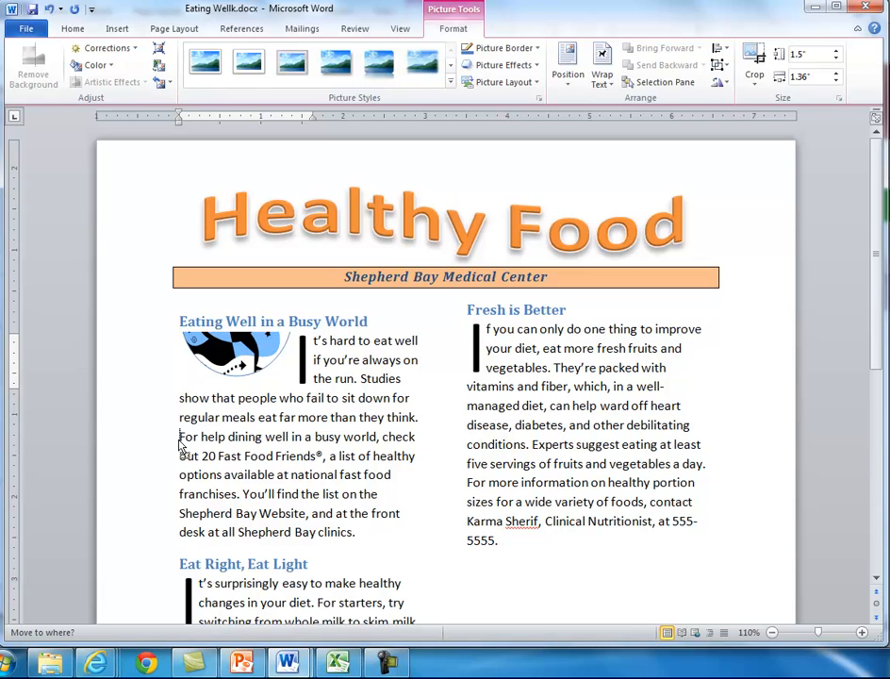
{"action": "mouse_move", "coordinate": [179, 443]}
{"action": "left_mouse_down"}
{"action": "mouse_move", "coordinate": [183, 468]}
{"action": "mouse_move", "coordinate": [179, 457]}
{"action": "left_mouse_up"}
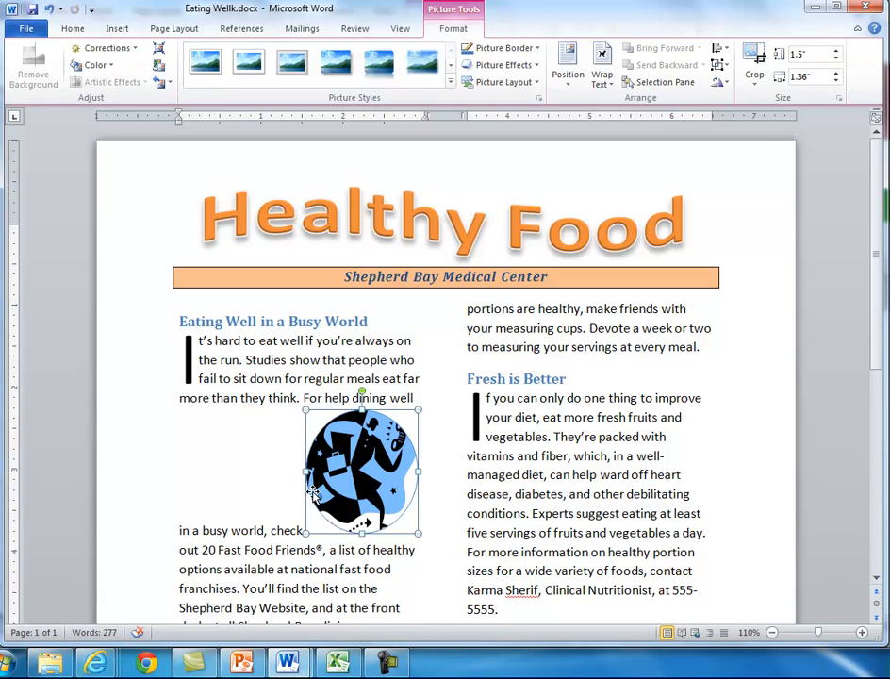
{"action": "left_click_drag", "start_coordinate": [313, 492], "coordinate": [175, 490]}
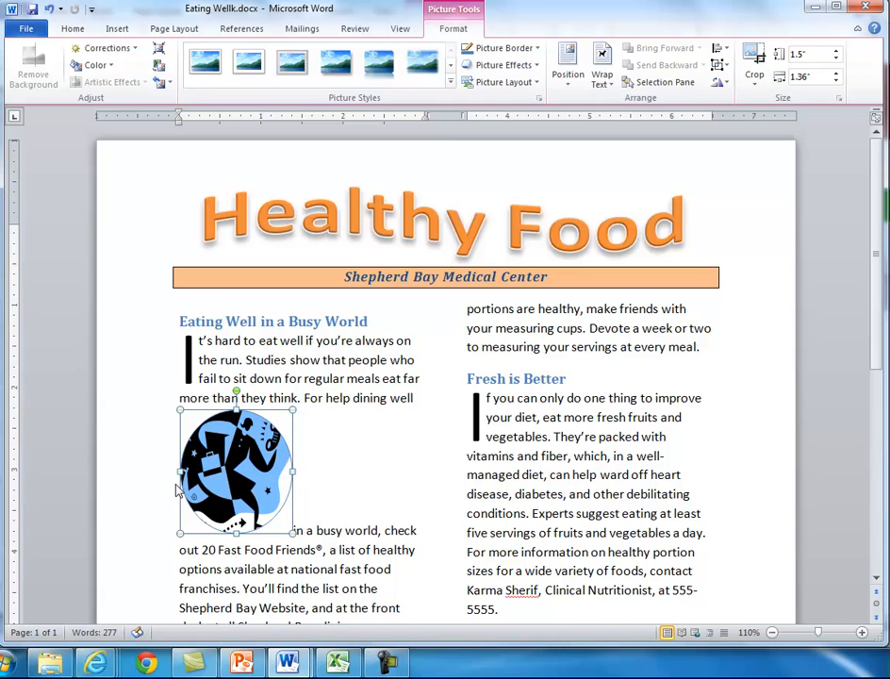
{"action": "left_click_drag", "start_coordinate": [220, 515], "coordinate": [220, 514]}
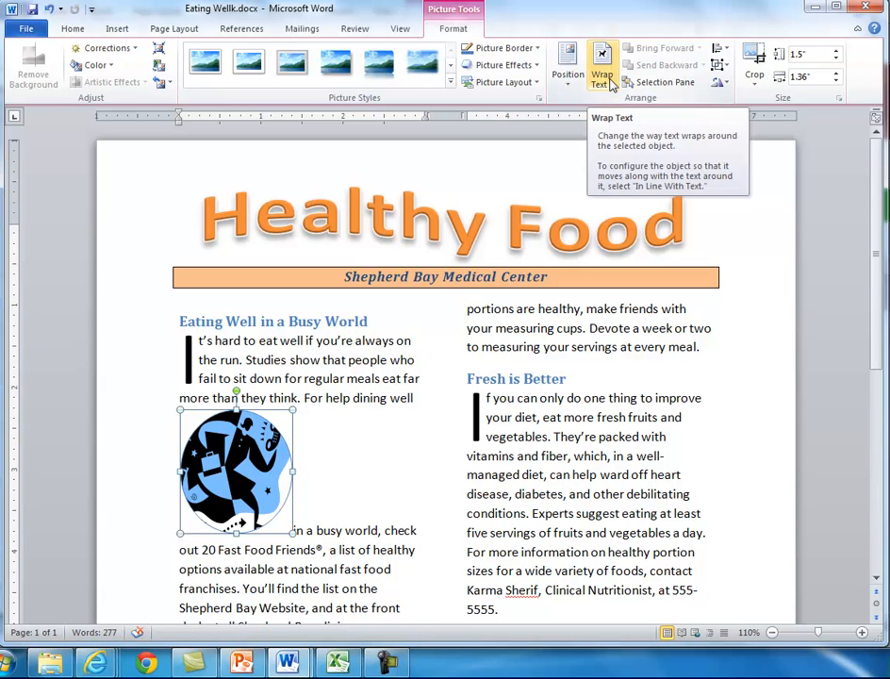
Apply Square text wrapping to the clip art and deselect it.
{"action": "left_click", "coordinate": [601, 75]}
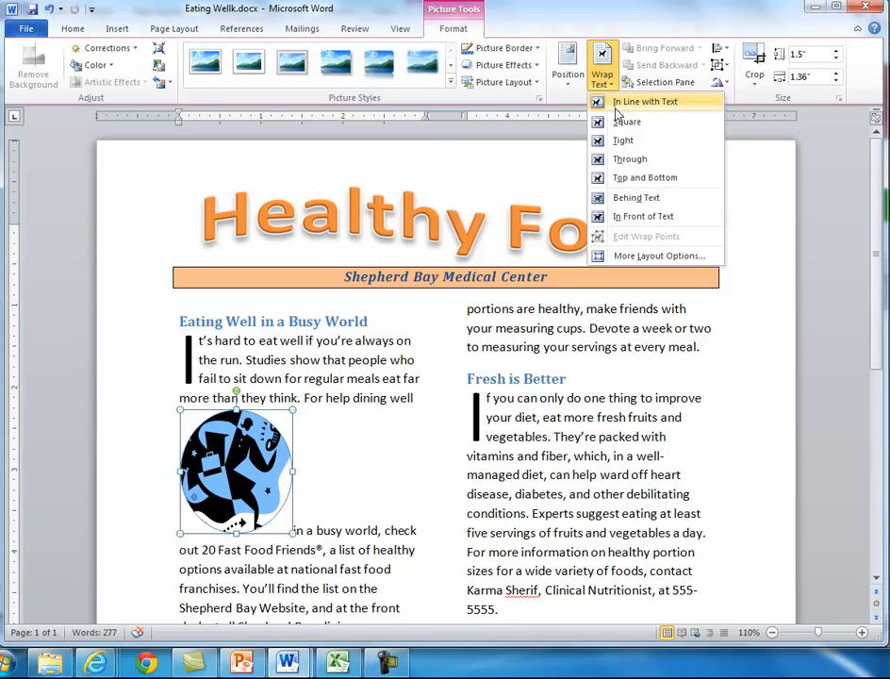
{"action": "left_click", "coordinate": [618, 122]}
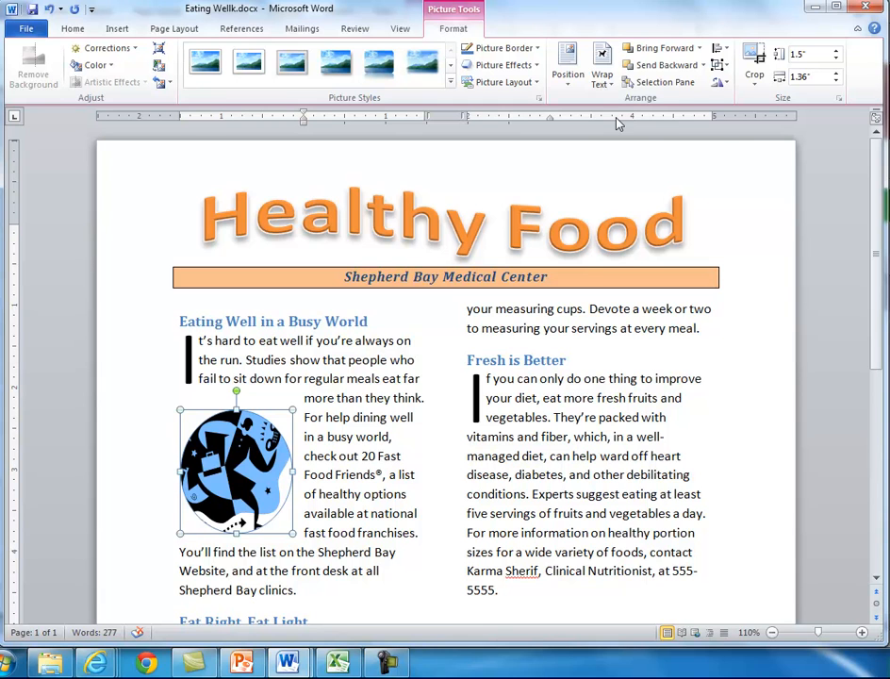
{"action": "left_click", "coordinate": [613, 86]}
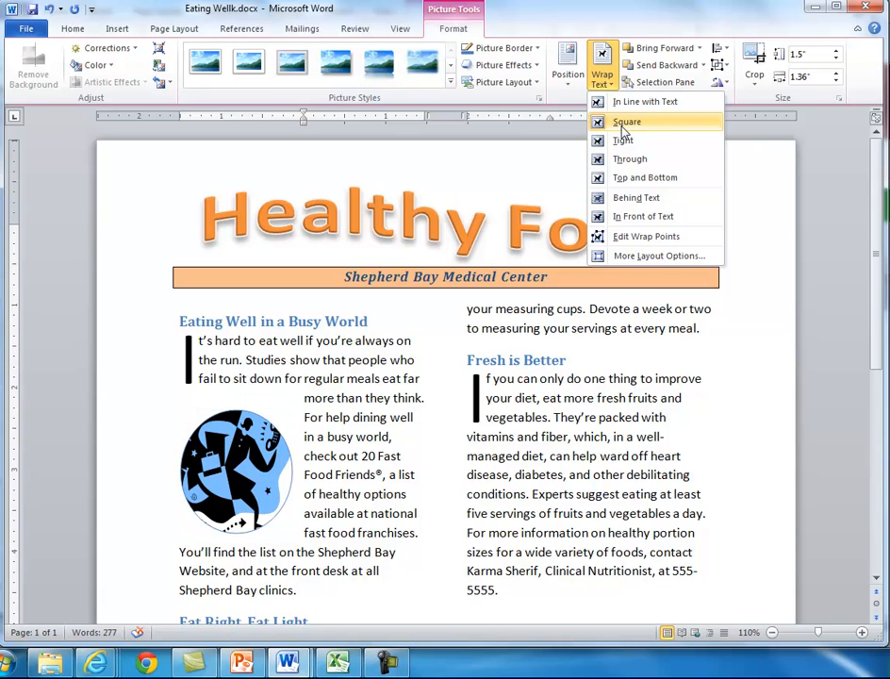
{"action": "left_click", "coordinate": [243, 468]}
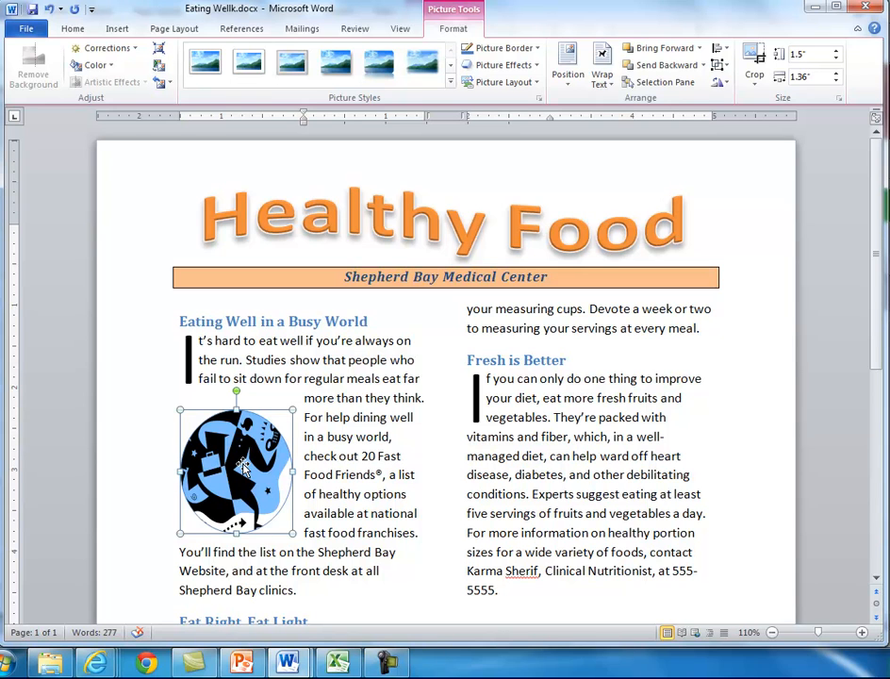
{"action": "left_click", "coordinate": [159, 452]}
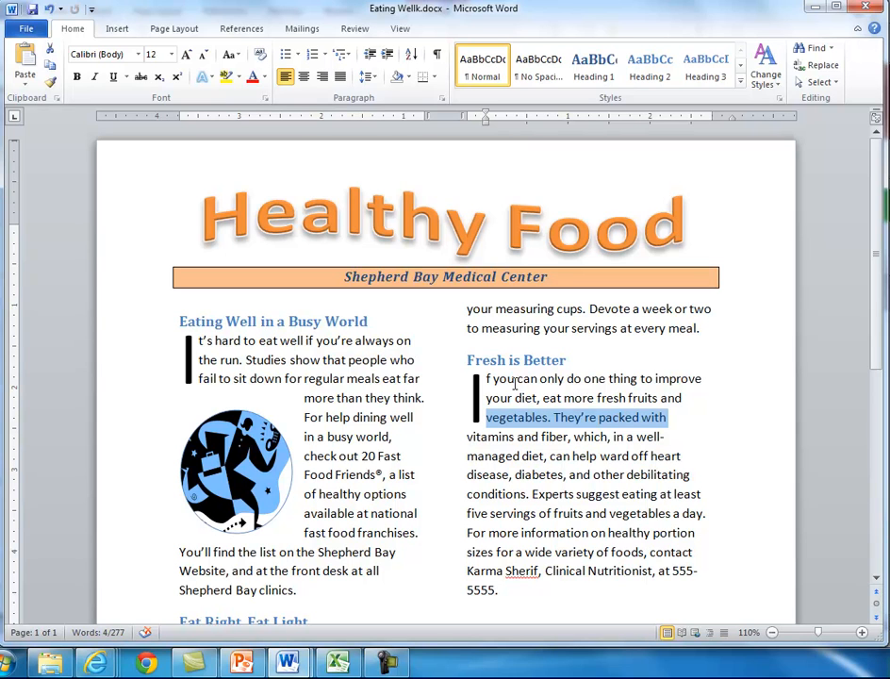
Start inserting a picture before "conditions." in the "Fresh is Better" article, browsing from C:\Course Technology\New Perspectives to the Data Files for Text folder.
{"action": "left_click", "coordinate": [513, 461]}
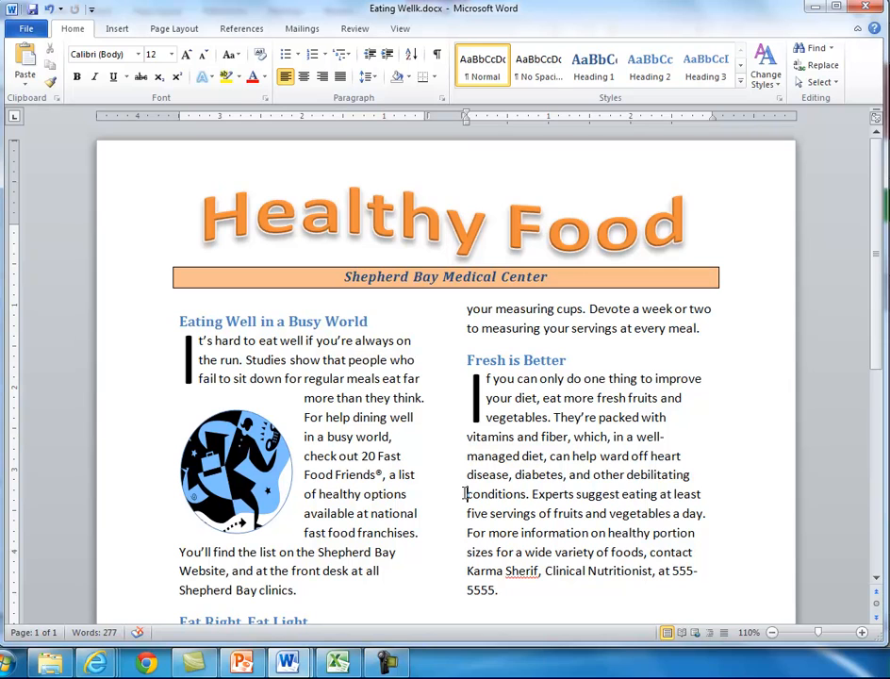
{"action": "left_click", "coordinate": [114, 35]}
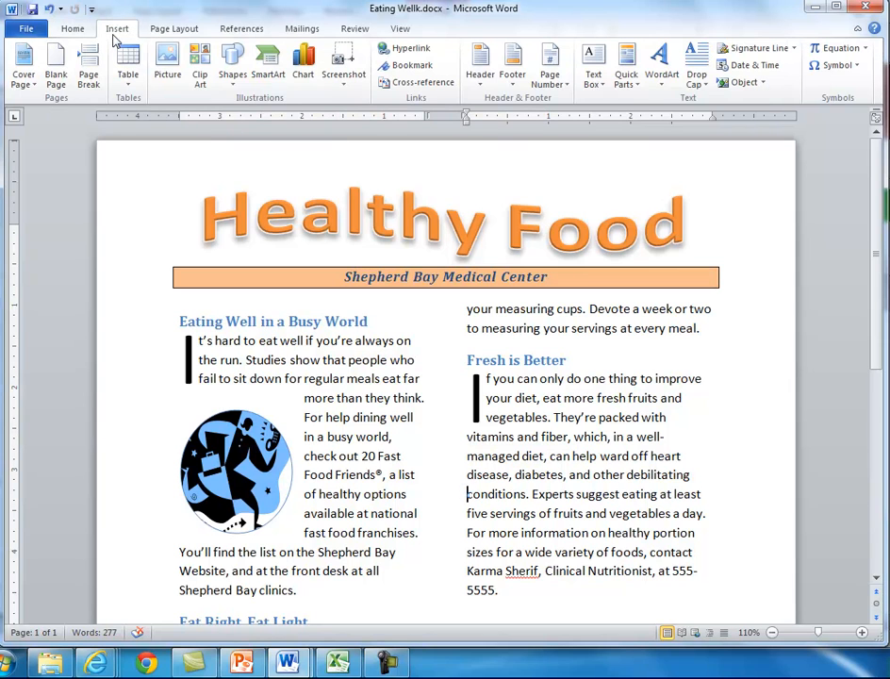
{"action": "left_click", "coordinate": [168, 66]}
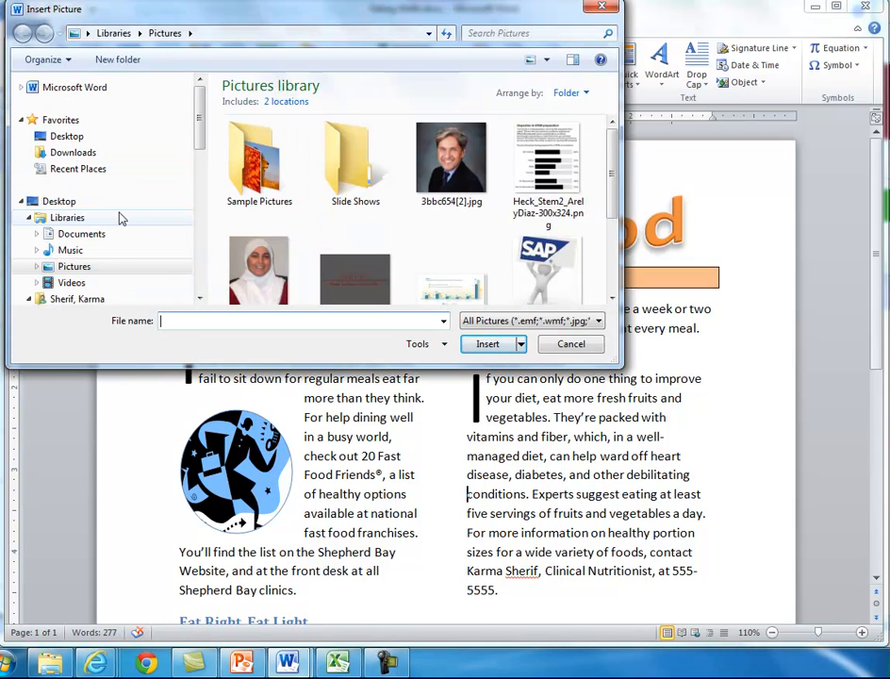
{"action": "scroll", "coordinate": [201, 246], "scroll_direction": "down", "scroll_amount": 4}
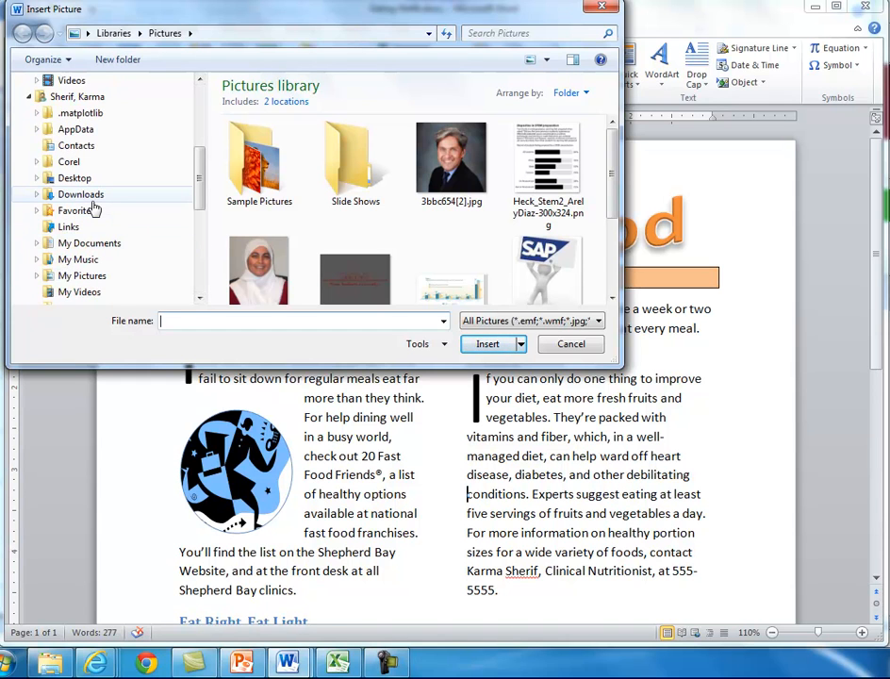
{"action": "scroll", "coordinate": [201, 285], "scroll_direction": "down", "scroll_amount": 2}
{"action": "scroll", "coordinate": [201, 285], "scroll_direction": "down", "scroll_amount": 2}
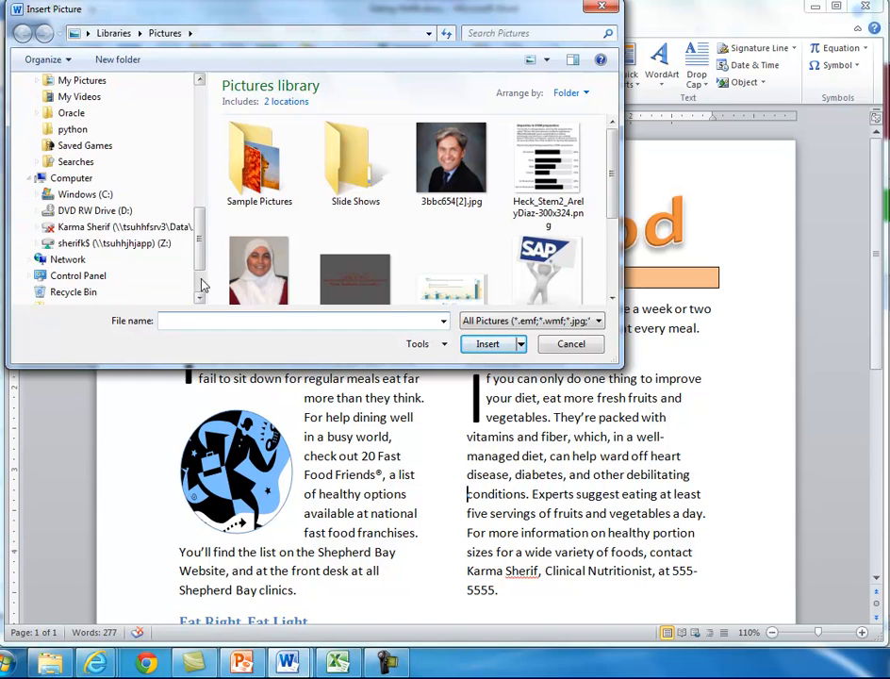
{"action": "left_click", "coordinate": [94, 196]}
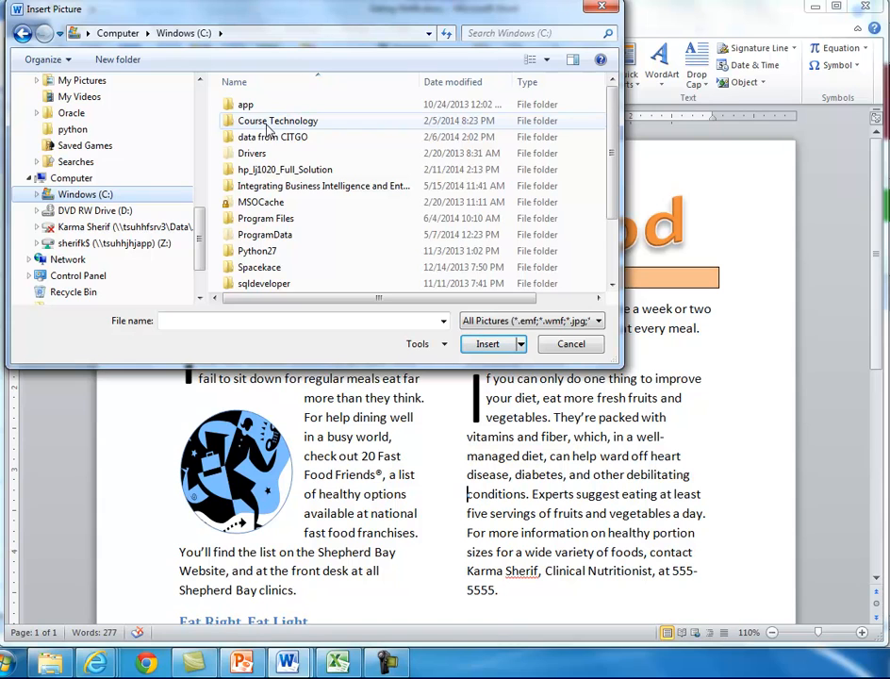
{"action": "double_click", "coordinate": [274, 120]}
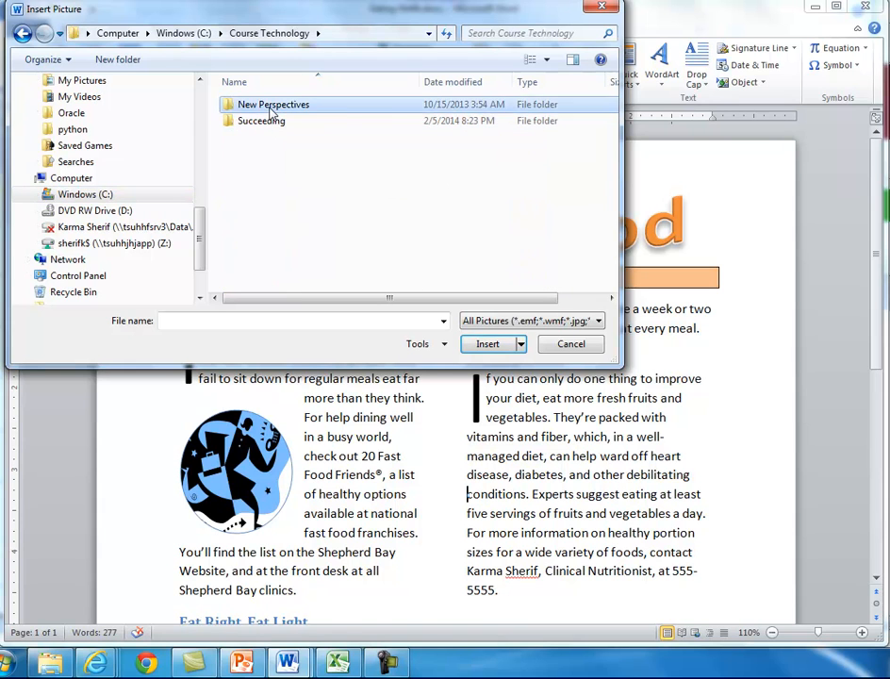
{"action": "double_click", "coordinate": [270, 106]}
{"action": "double_click", "coordinate": [272, 106]}
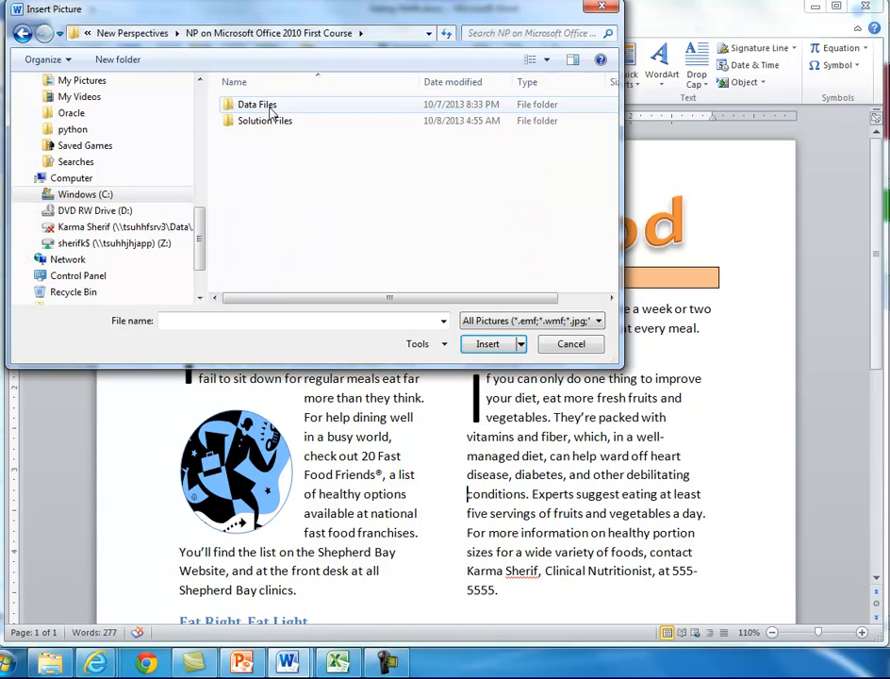
{"action": "double_click", "coordinate": [271, 107]}
{"action": "double_click", "coordinate": [271, 108]}
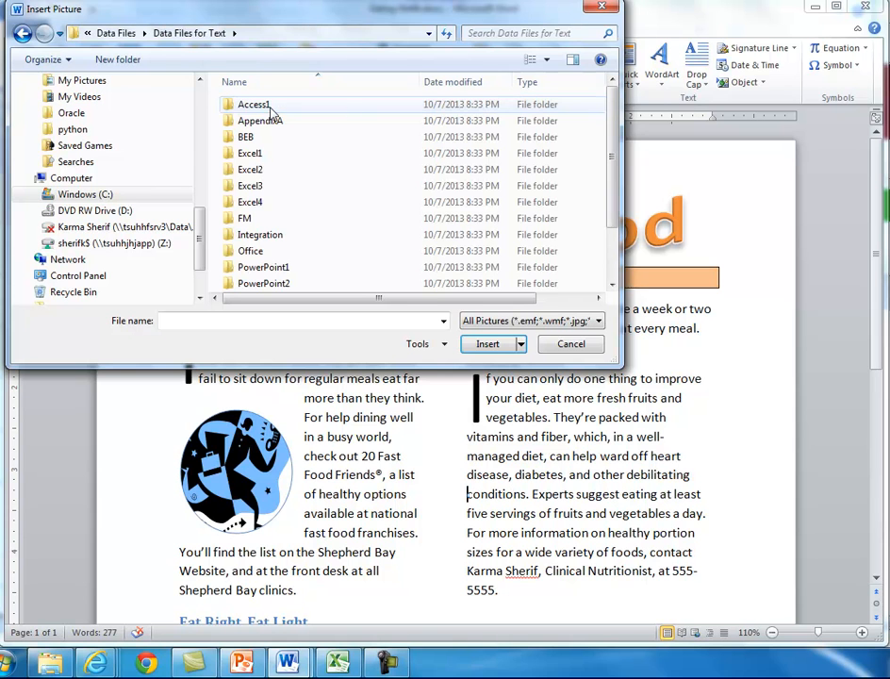
Insert the picture Orange.jpg from the Review folder inside Word4.
{"action": "scroll", "coordinate": [566, 275], "scroll_direction": "down", "scroll_amount": 2}
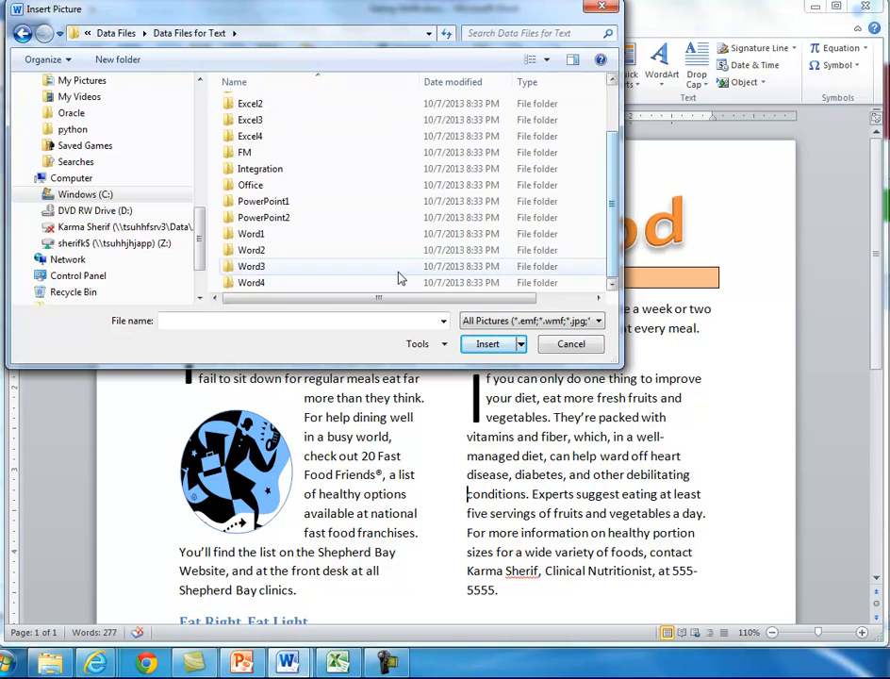
{"action": "double_click", "coordinate": [267, 283]}
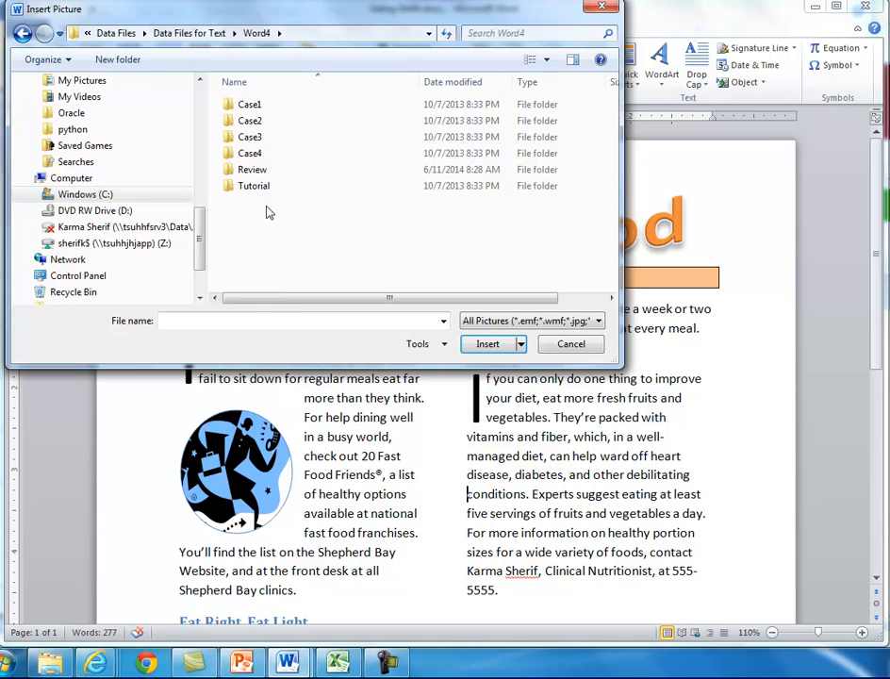
{"action": "double_click", "coordinate": [253, 171]}
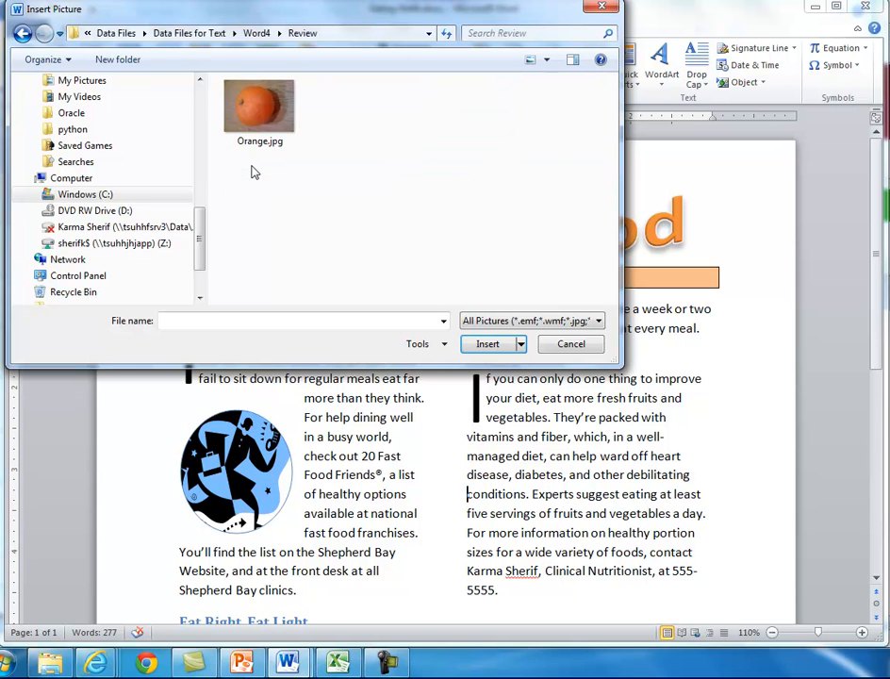
{"action": "left_click", "coordinate": [269, 123]}
{"action": "double_click", "coordinate": [269, 124]}
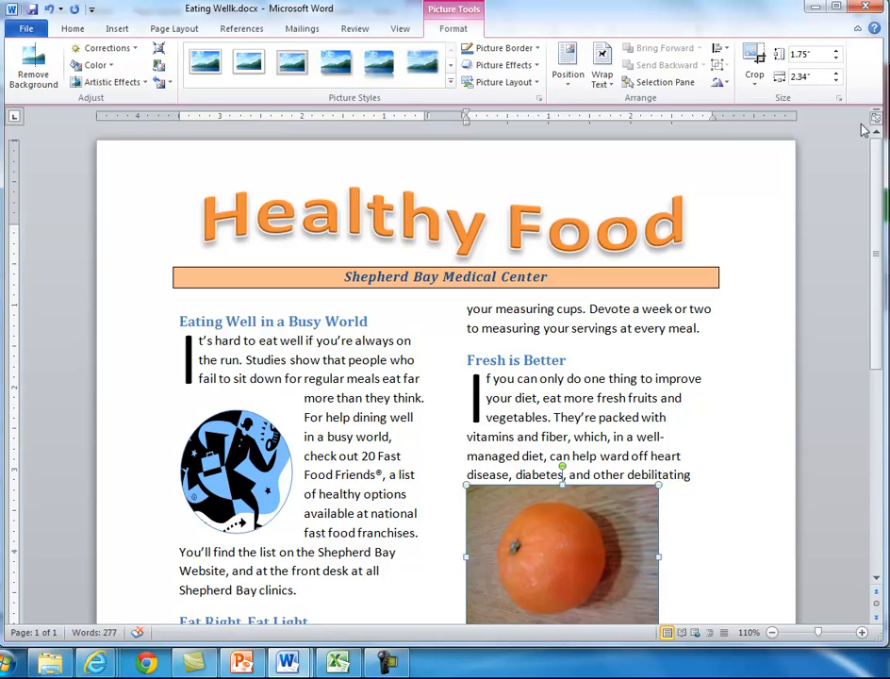
Reduce the orange picture's height to 1.6".
{"action": "left_click", "coordinate": [835, 60]}
{"action": "left_click", "coordinate": [835, 60]}
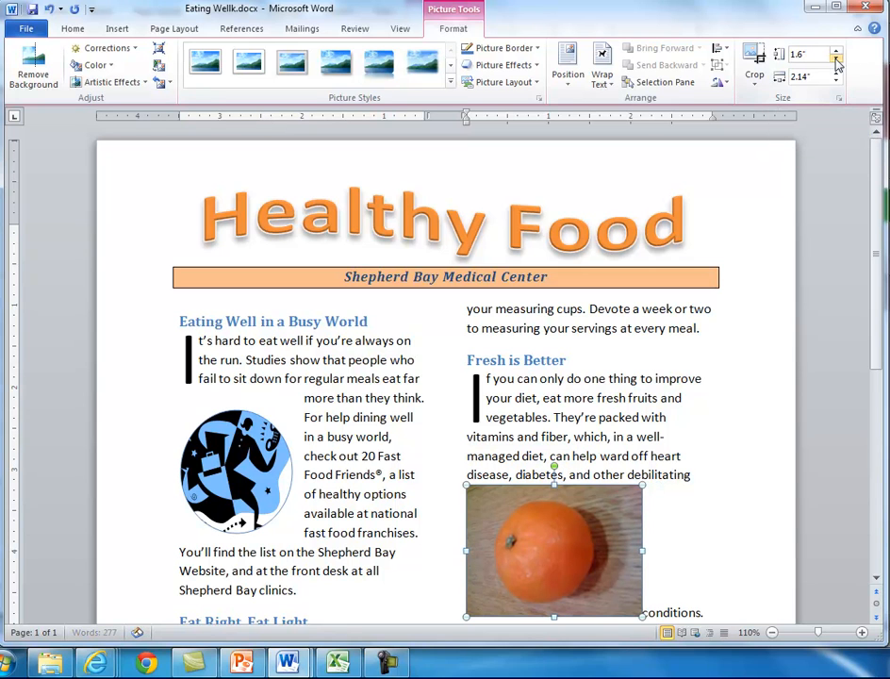
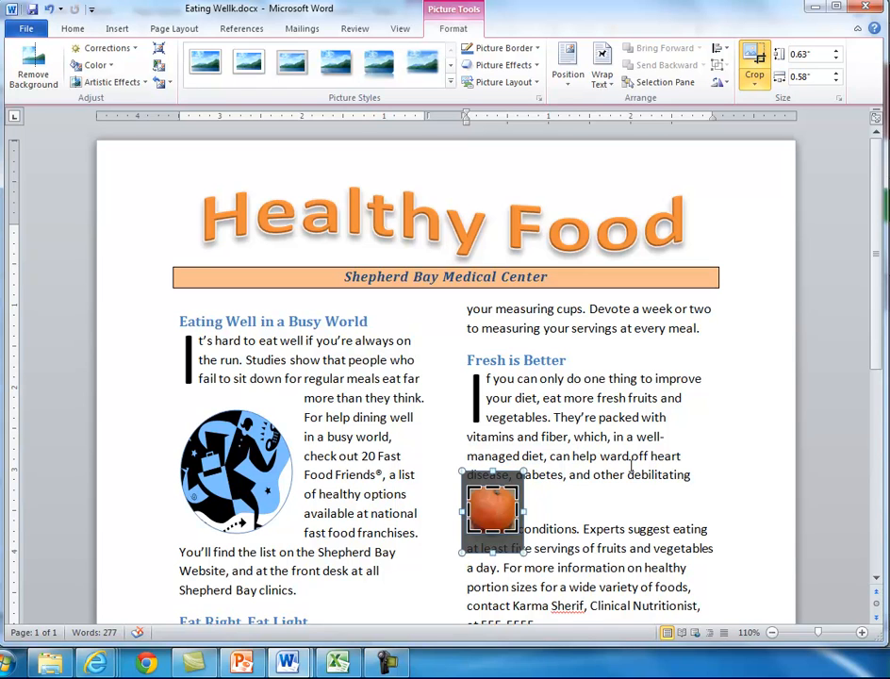
Try removing the background from the tightly cropped orange picture.
{"action": "left_click", "coordinate": [38, 71]}
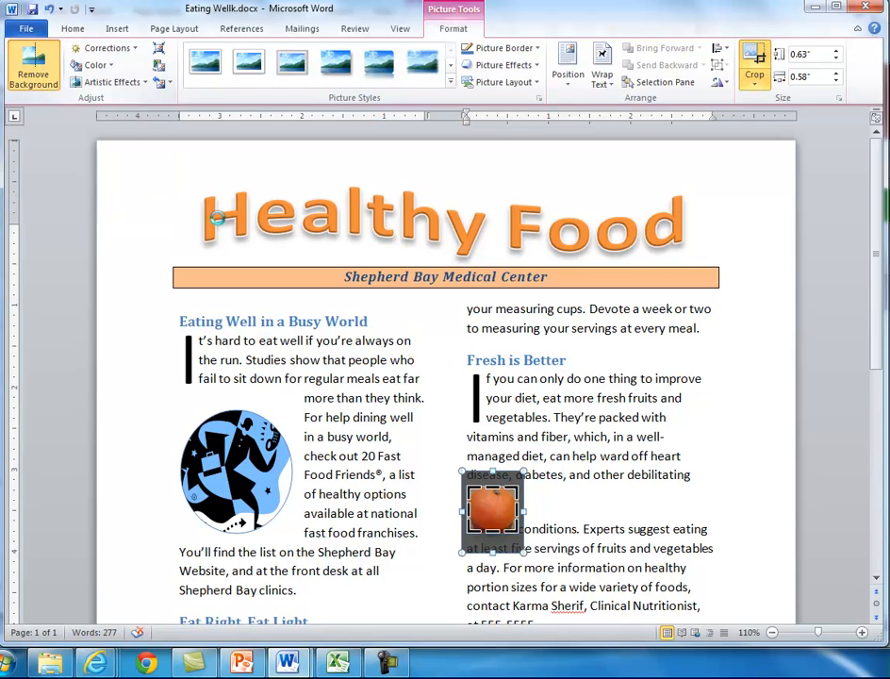
{"action": "left_click", "coordinate": [564, 495]}
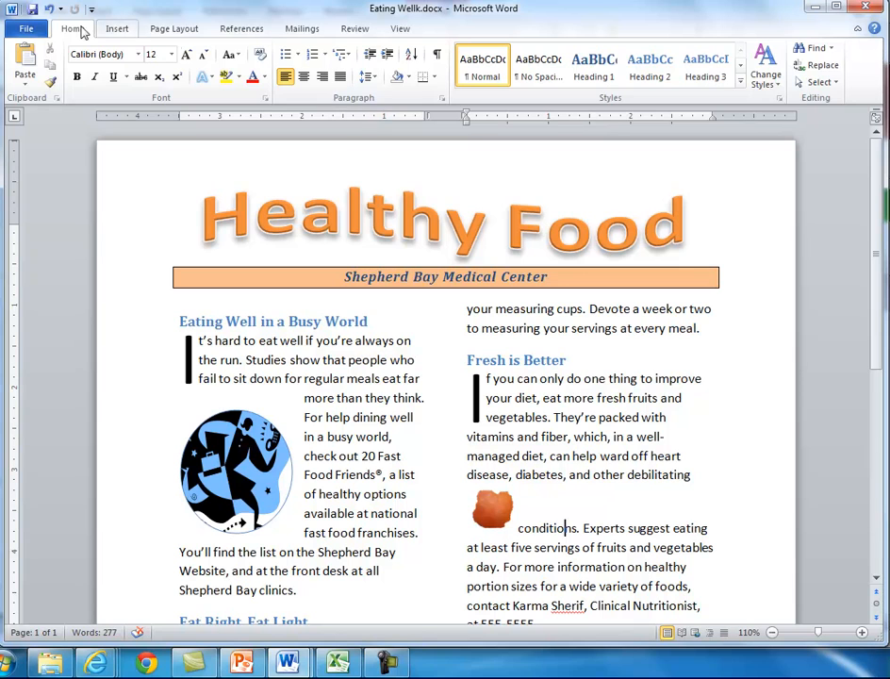
Undo the background removal and the preceding crops on the orange picture.
{"action": "left_click", "coordinate": [50, 10]}
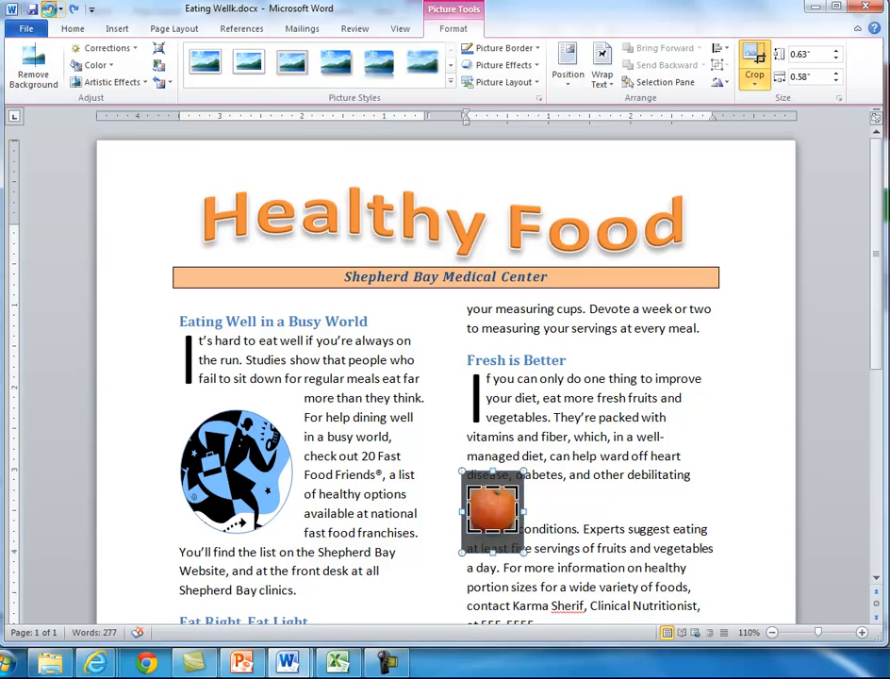
{"action": "left_click", "coordinate": [50, 11]}
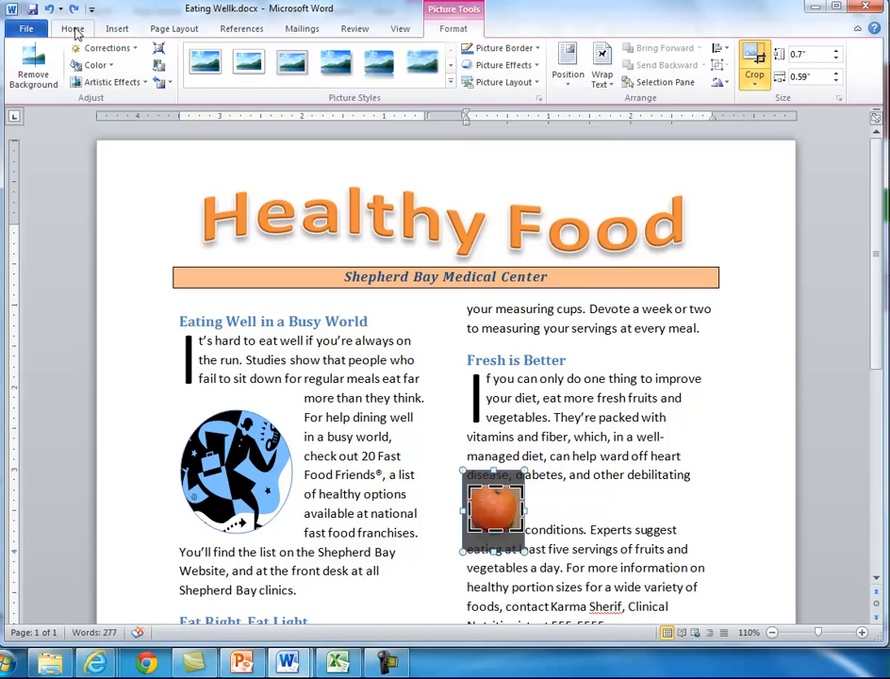
{"action": "left_click", "coordinate": [50, 11]}
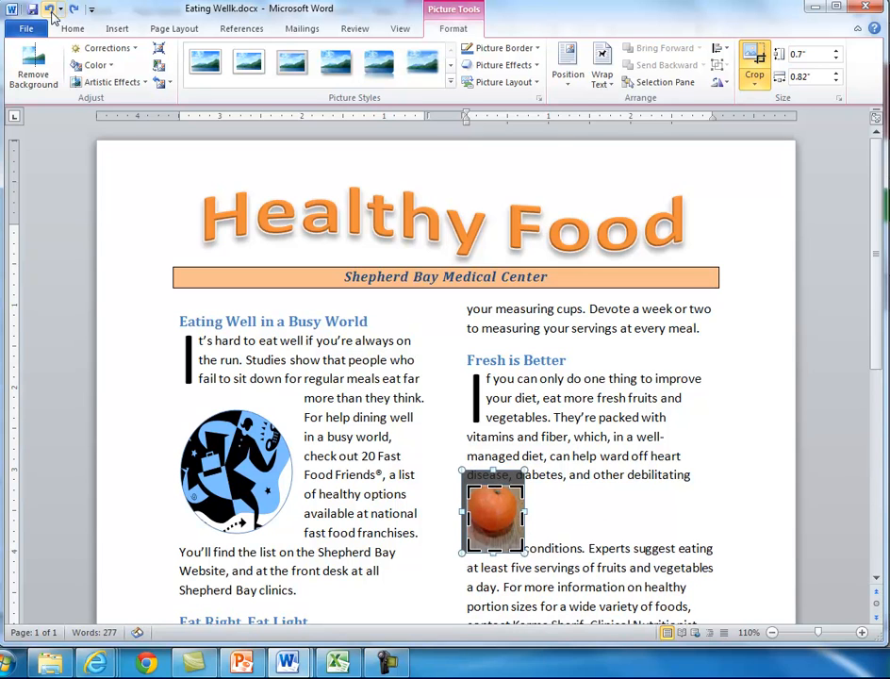
{"action": "left_click", "coordinate": [49, 10]}
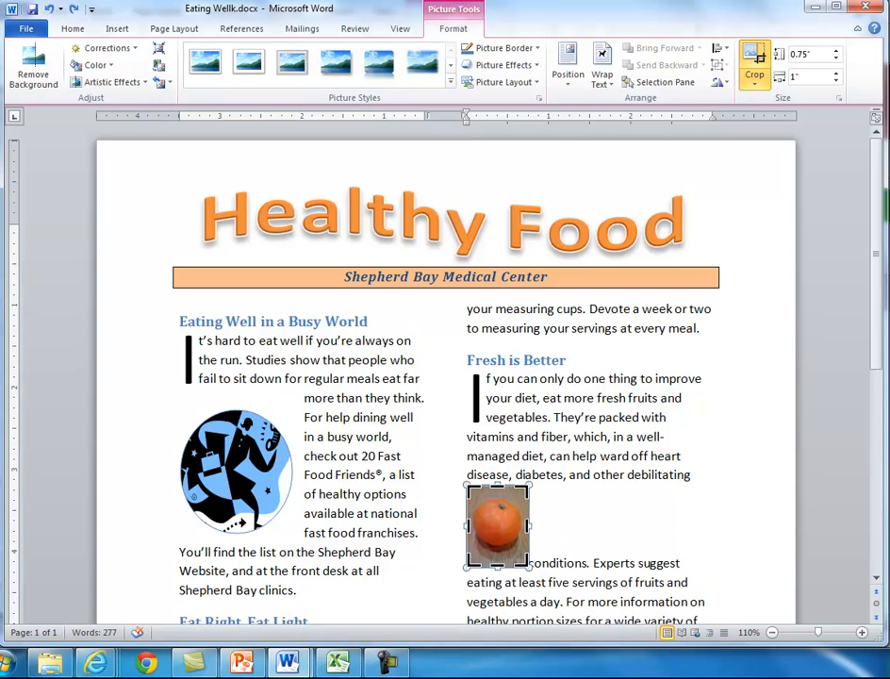
Remove the background from the uncropped orange picture and deselect it.
{"action": "left_click", "coordinate": [41, 82]}
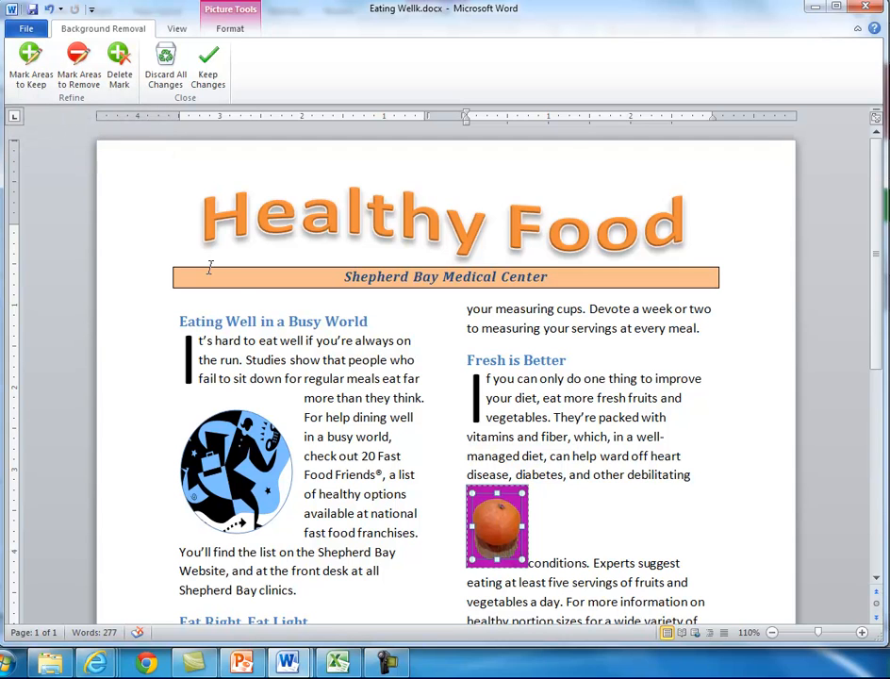
{"action": "left_click", "coordinate": [552, 543]}
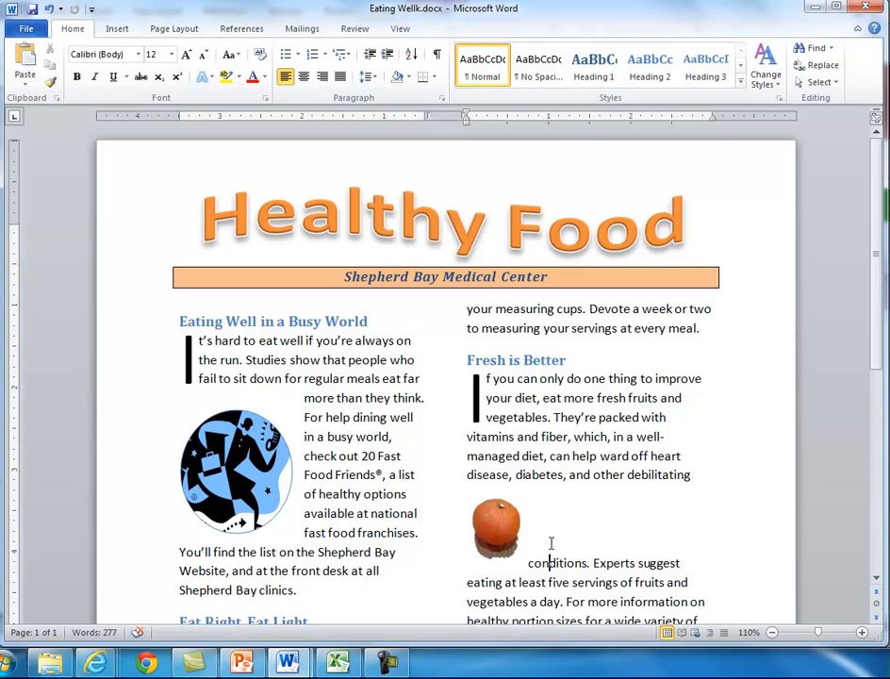
{"action": "left_click", "coordinate": [551, 543]}
Look through the shadow effects and the detailed shadow options for the orange picture, then close them without changes.
{"action": "left_click", "coordinate": [511, 534]}
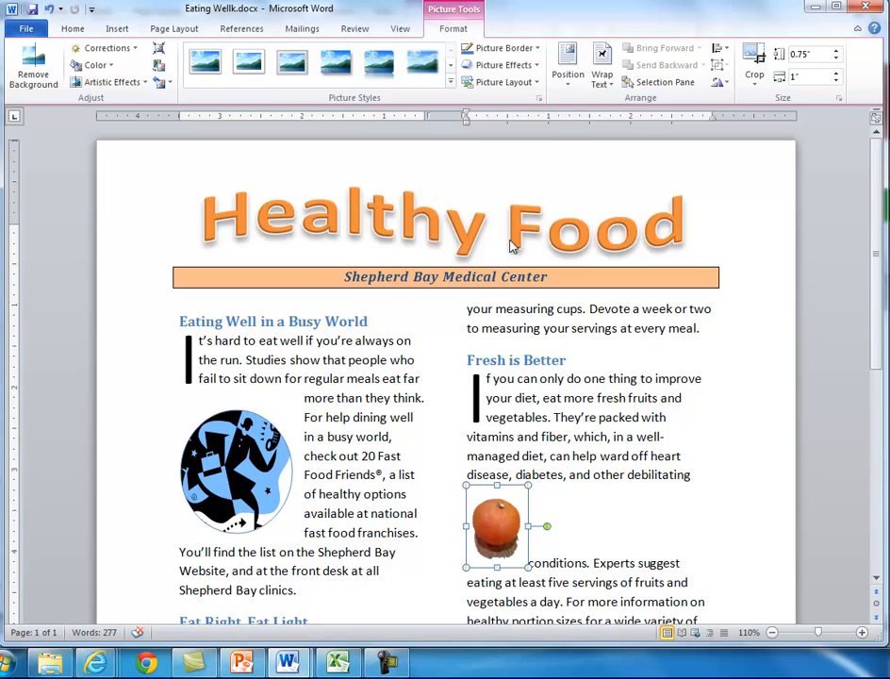
{"action": "left_click", "coordinate": [537, 66]}
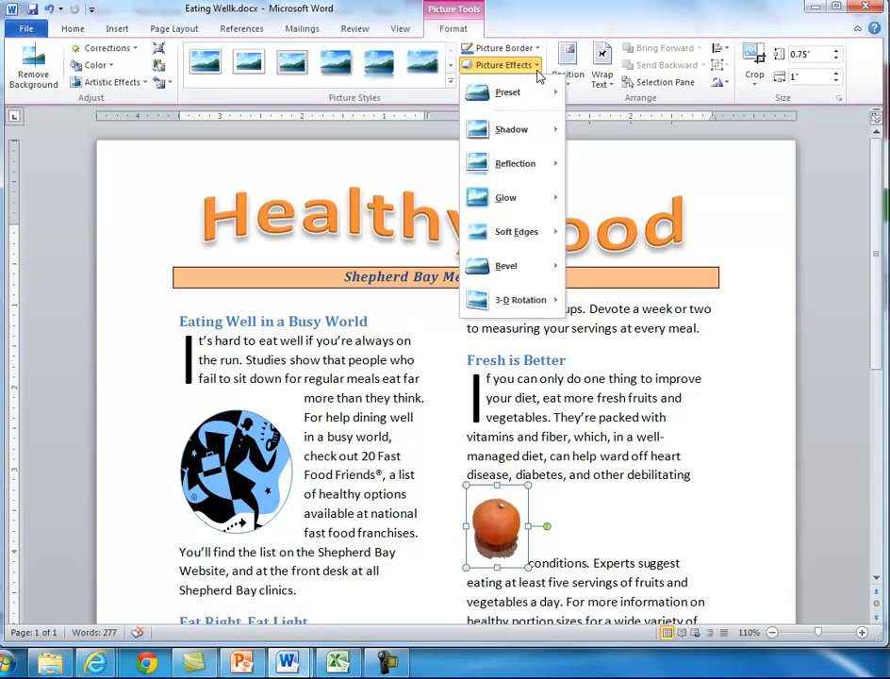
{"action": "mouse_move", "coordinate": [542, 134]}
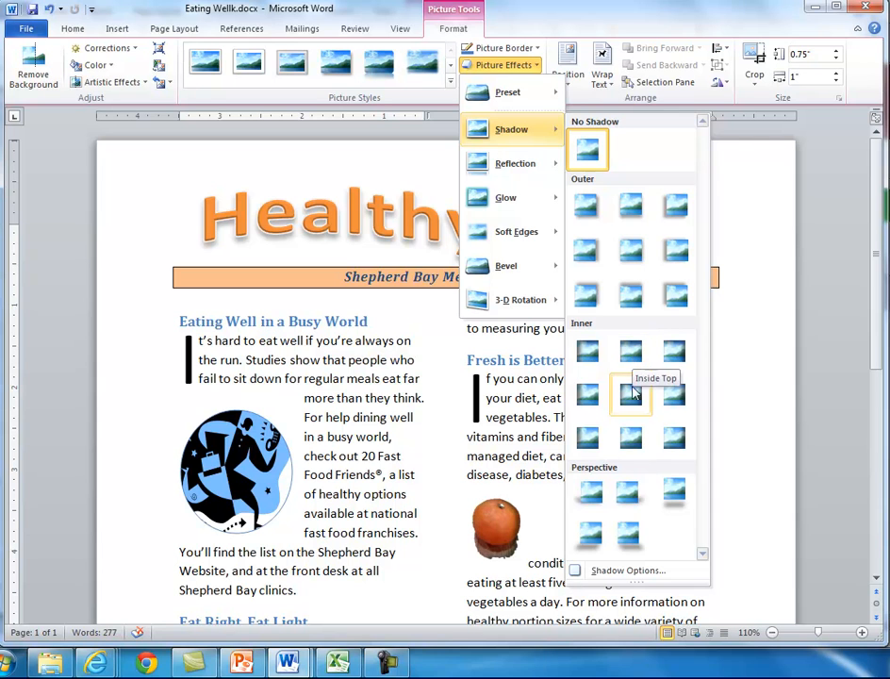
{"action": "left_click", "coordinate": [627, 569]}
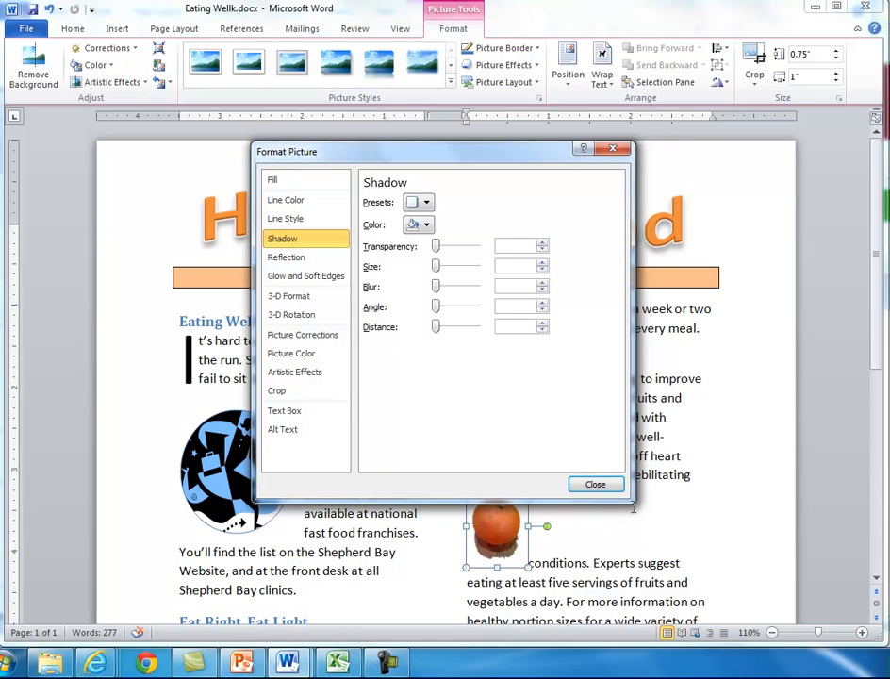
{"action": "left_click", "coordinate": [609, 485]}
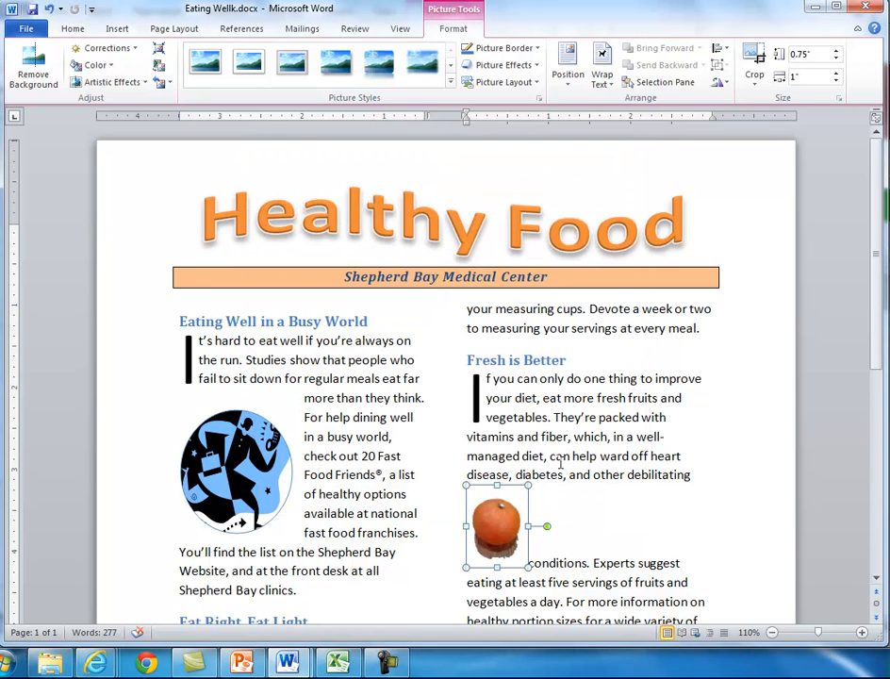
Apply a drop-shadow picture style to the orange and move it directly before "your diet" in the "Fresh is Better" article.
{"action": "left_click", "coordinate": [451, 83]}
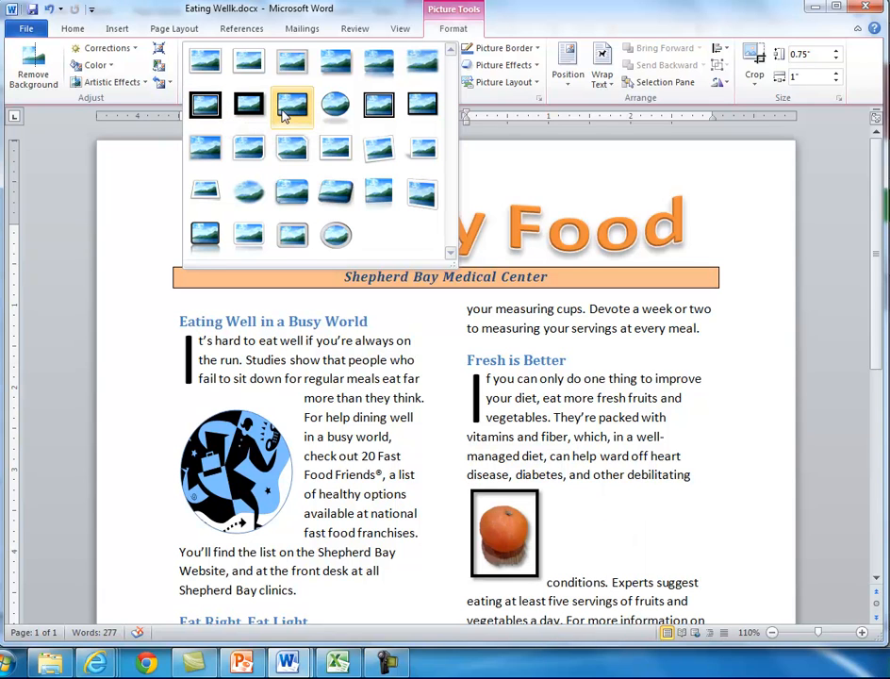
{"action": "left_click", "coordinate": [335, 62]}
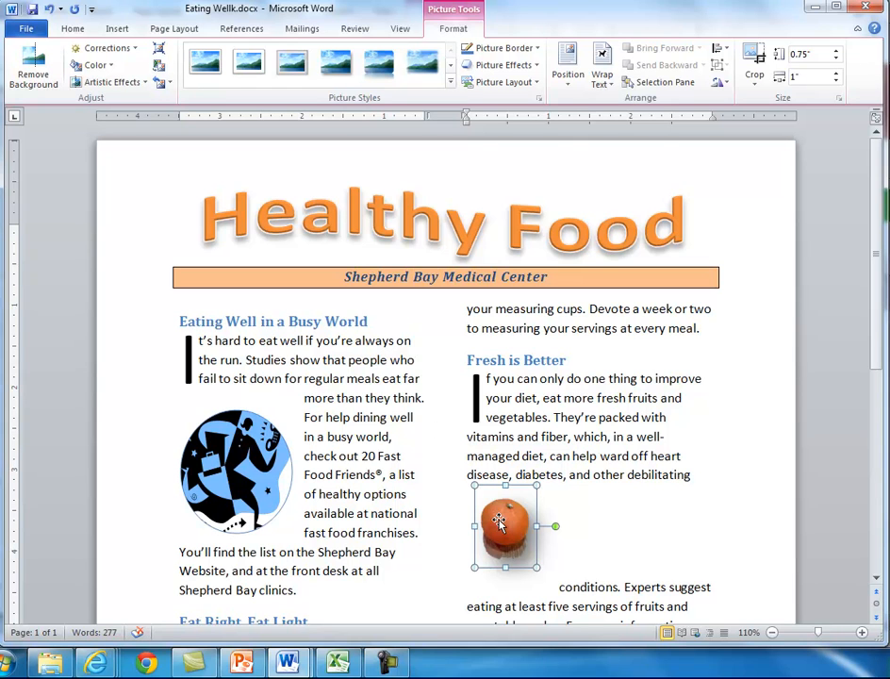
{"action": "mouse_move", "coordinate": [499, 521]}
{"action": "left_mouse_down"}
{"action": "mouse_move", "coordinate": [657, 415]}
{"action": "mouse_move", "coordinate": [723, 401]}
{"action": "mouse_move", "coordinate": [719, 391]}
{"action": "left_mouse_up"}
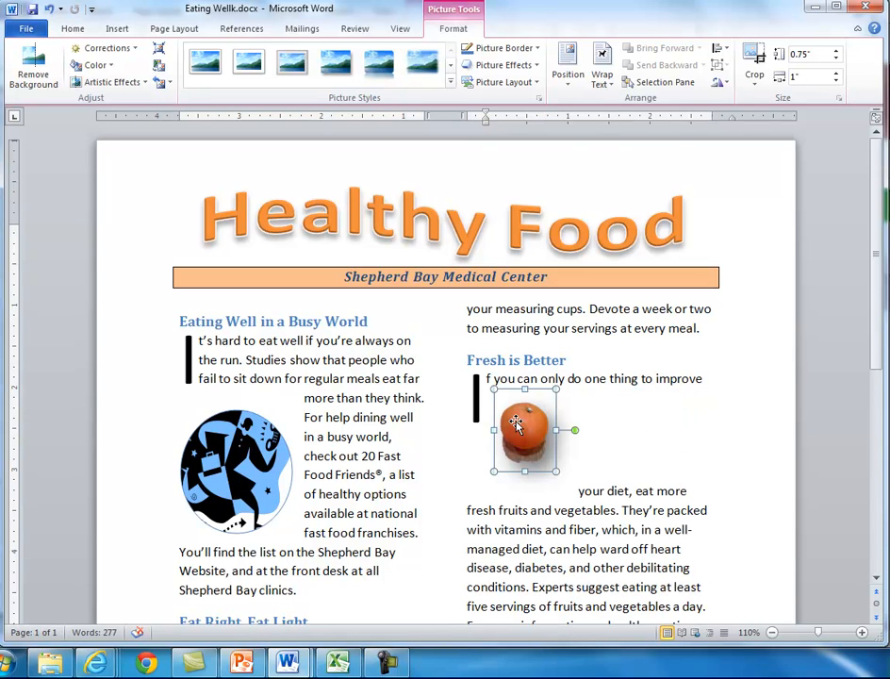